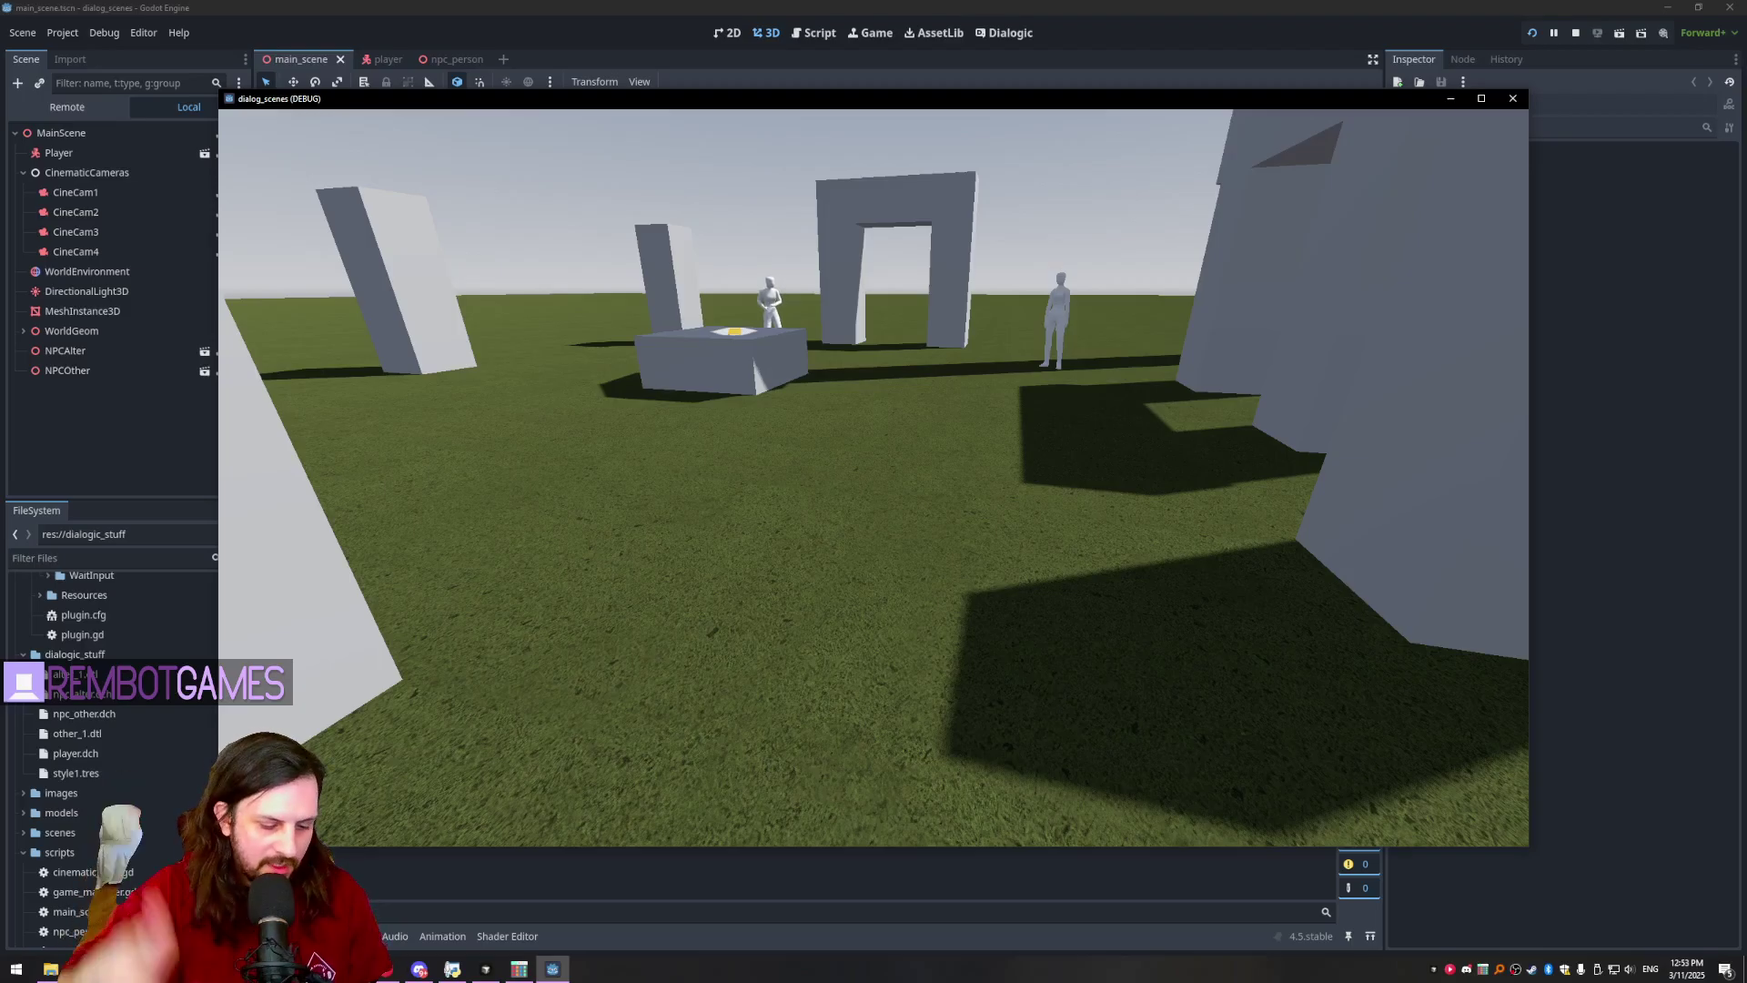
- Walk up to the Scared Lady in the running game and play through her dialogue scene
key("w")
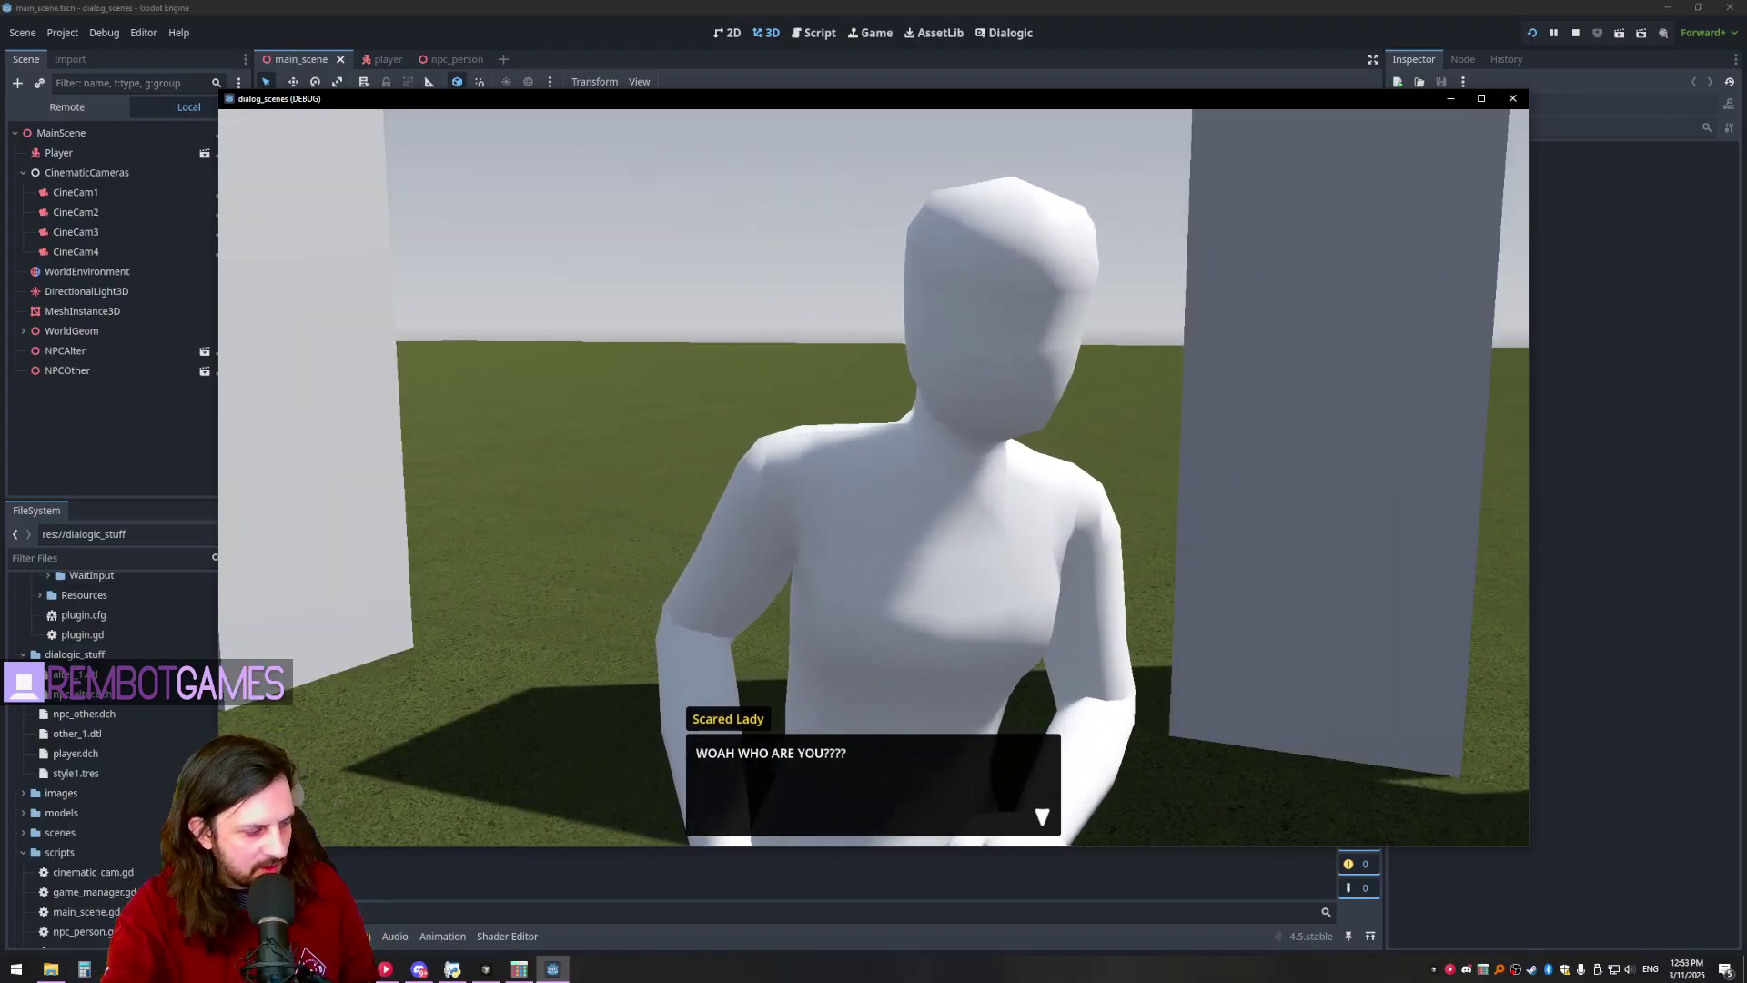
key("space")
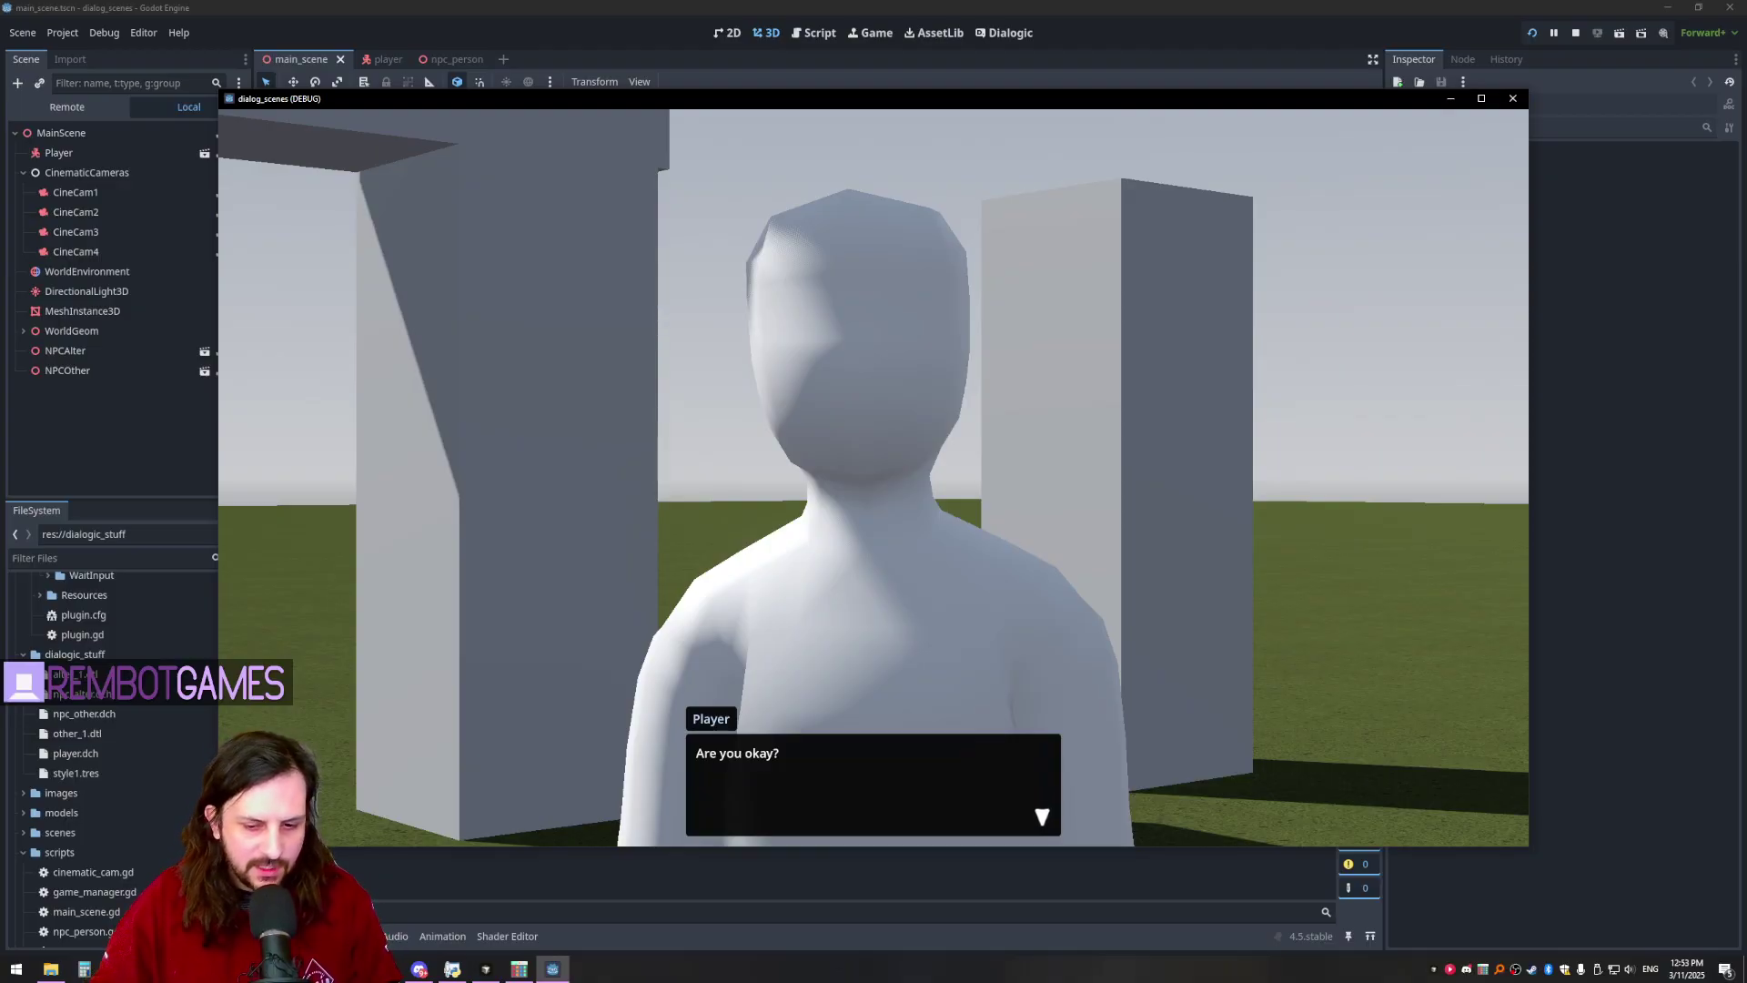
key("space")
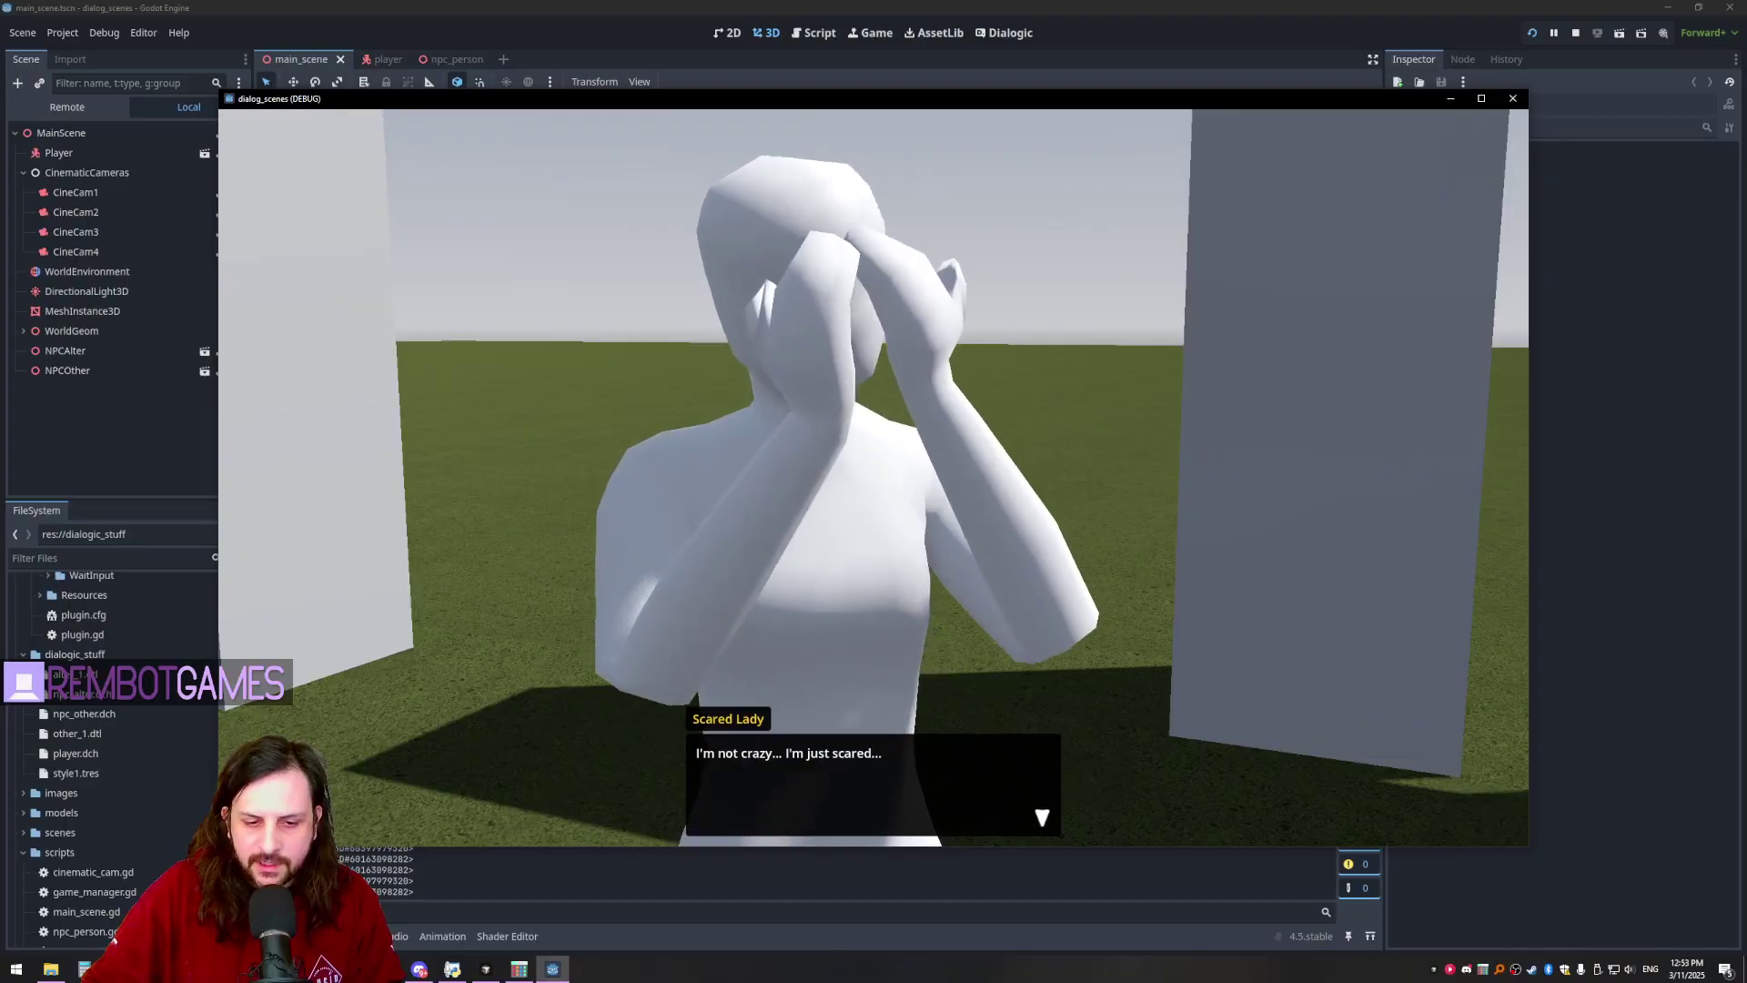
key("space")
key("space")
key("space")
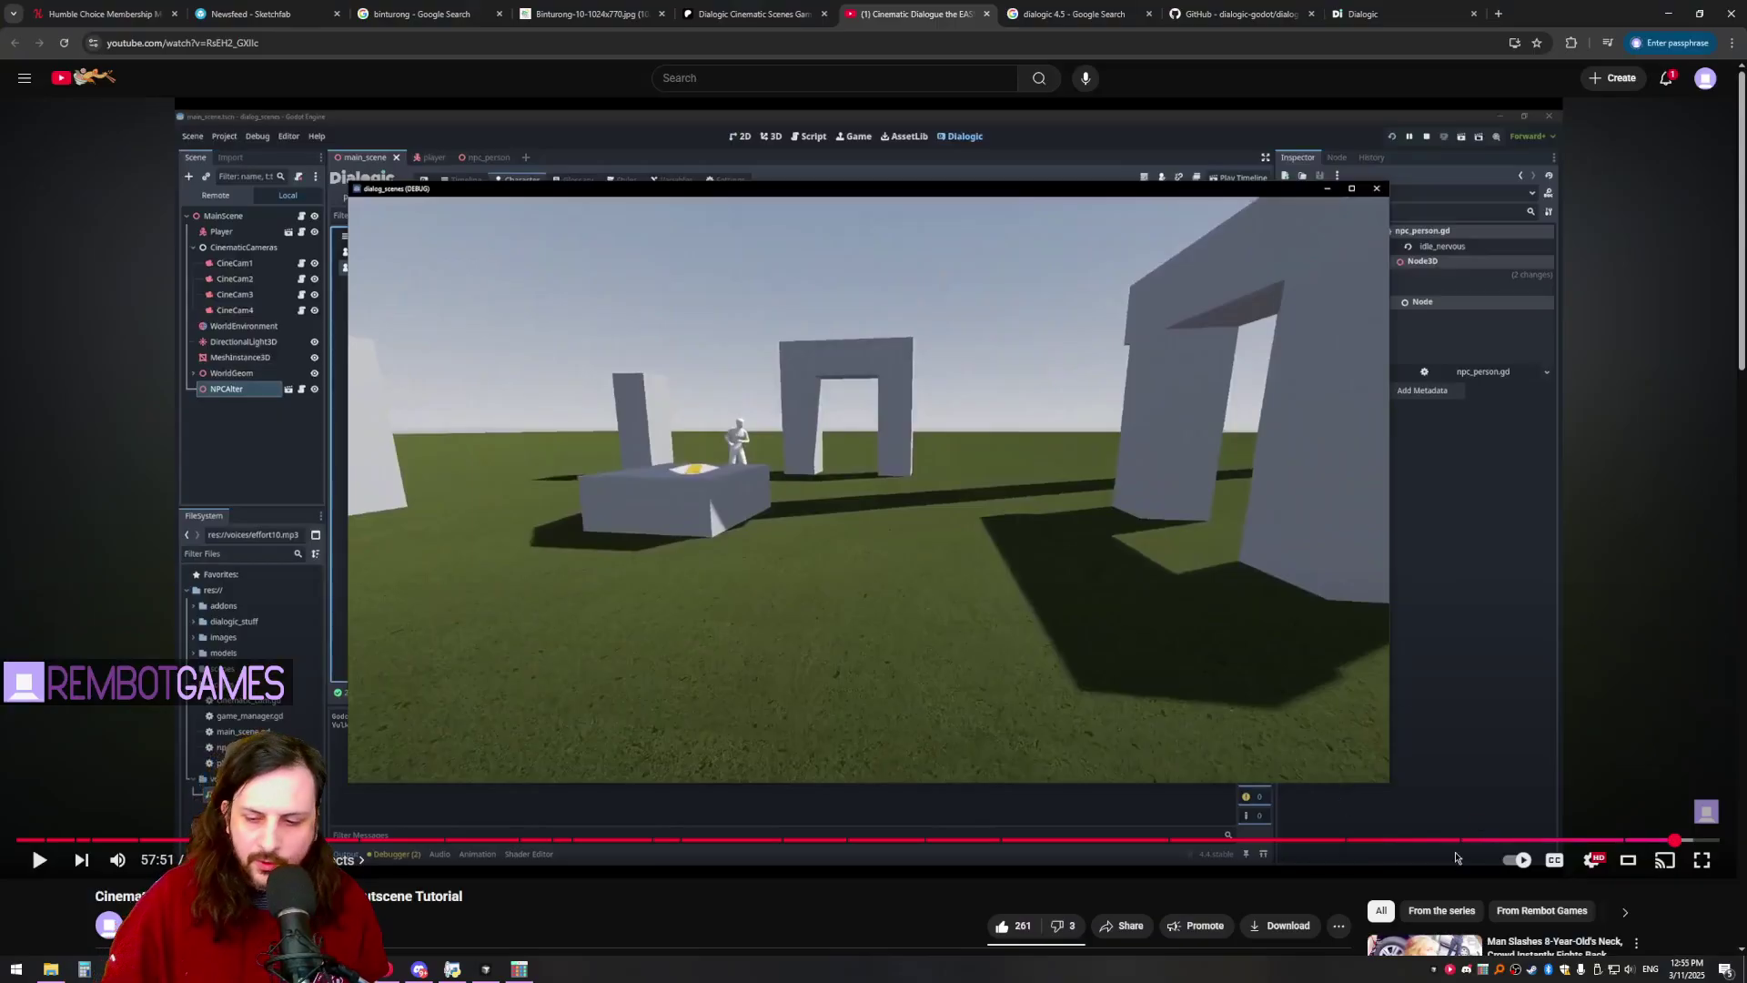
- Review the "Cinematic Dialogue the EASY Way" YouTube tutorial's title and play the video from about 55:45
left_click_drag(1662, 838, 1613, 836)
scroll(476, 706, "down", 3)
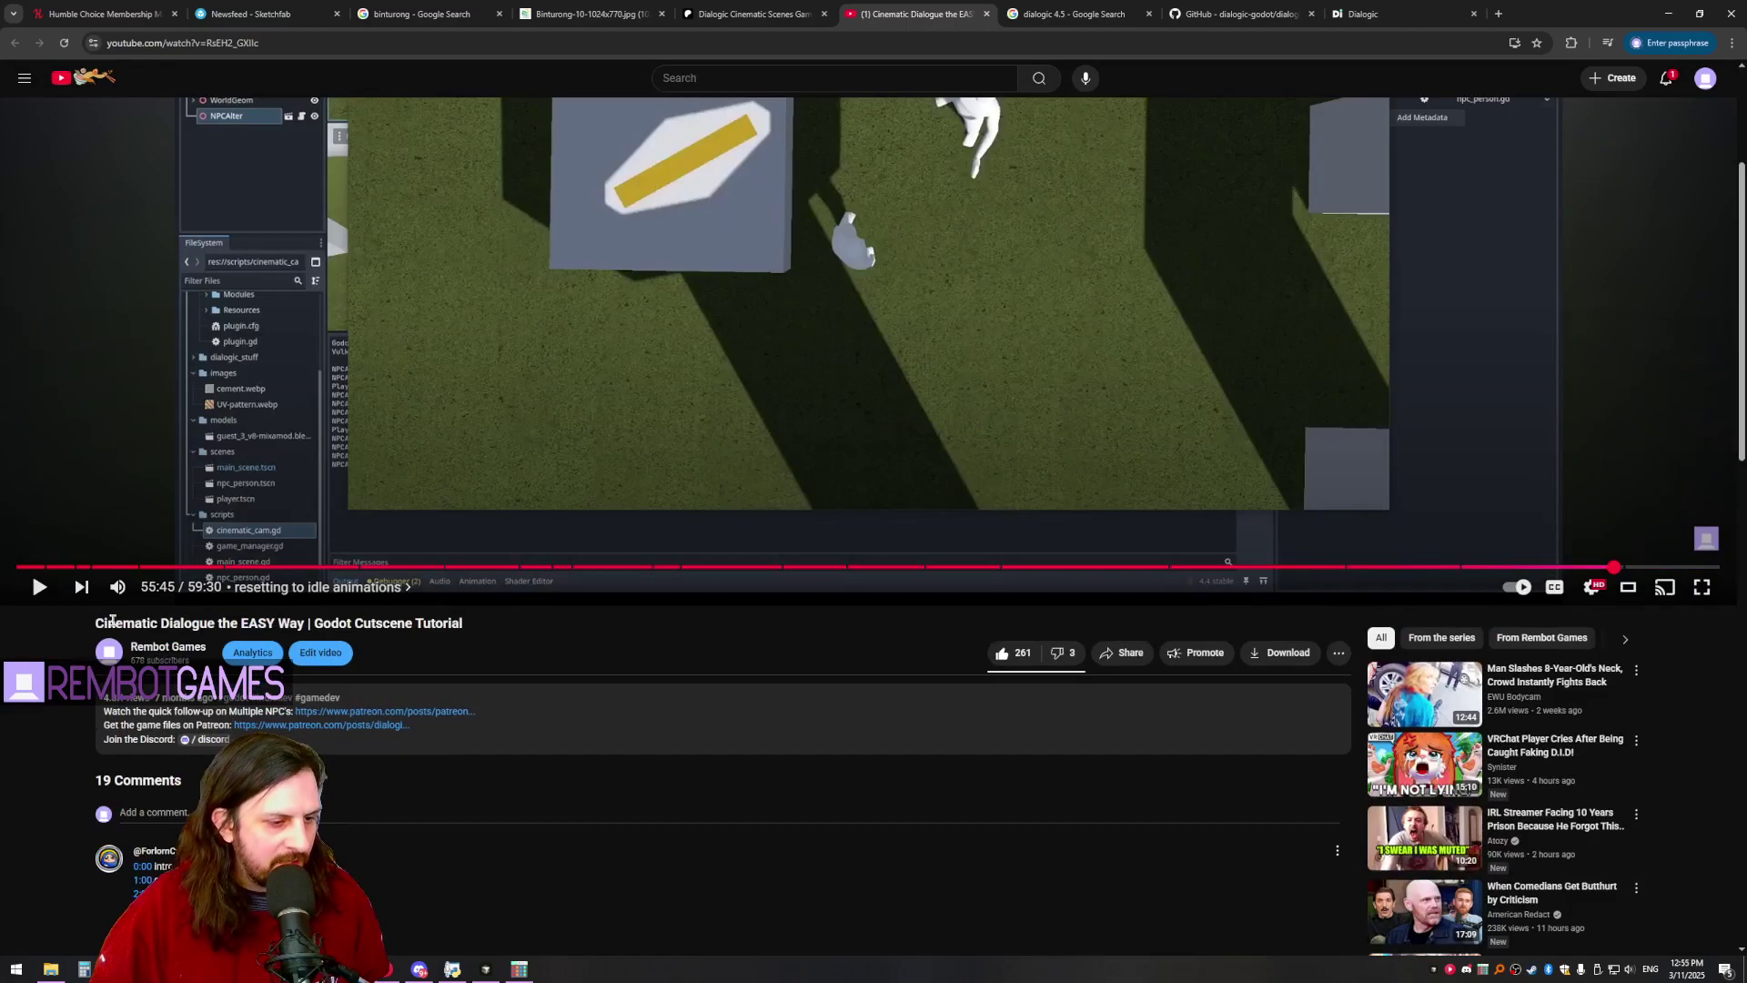
left_click_drag(113, 621, 242, 620)
left_click(251, 621)
scroll(369, 639, "up", 3)
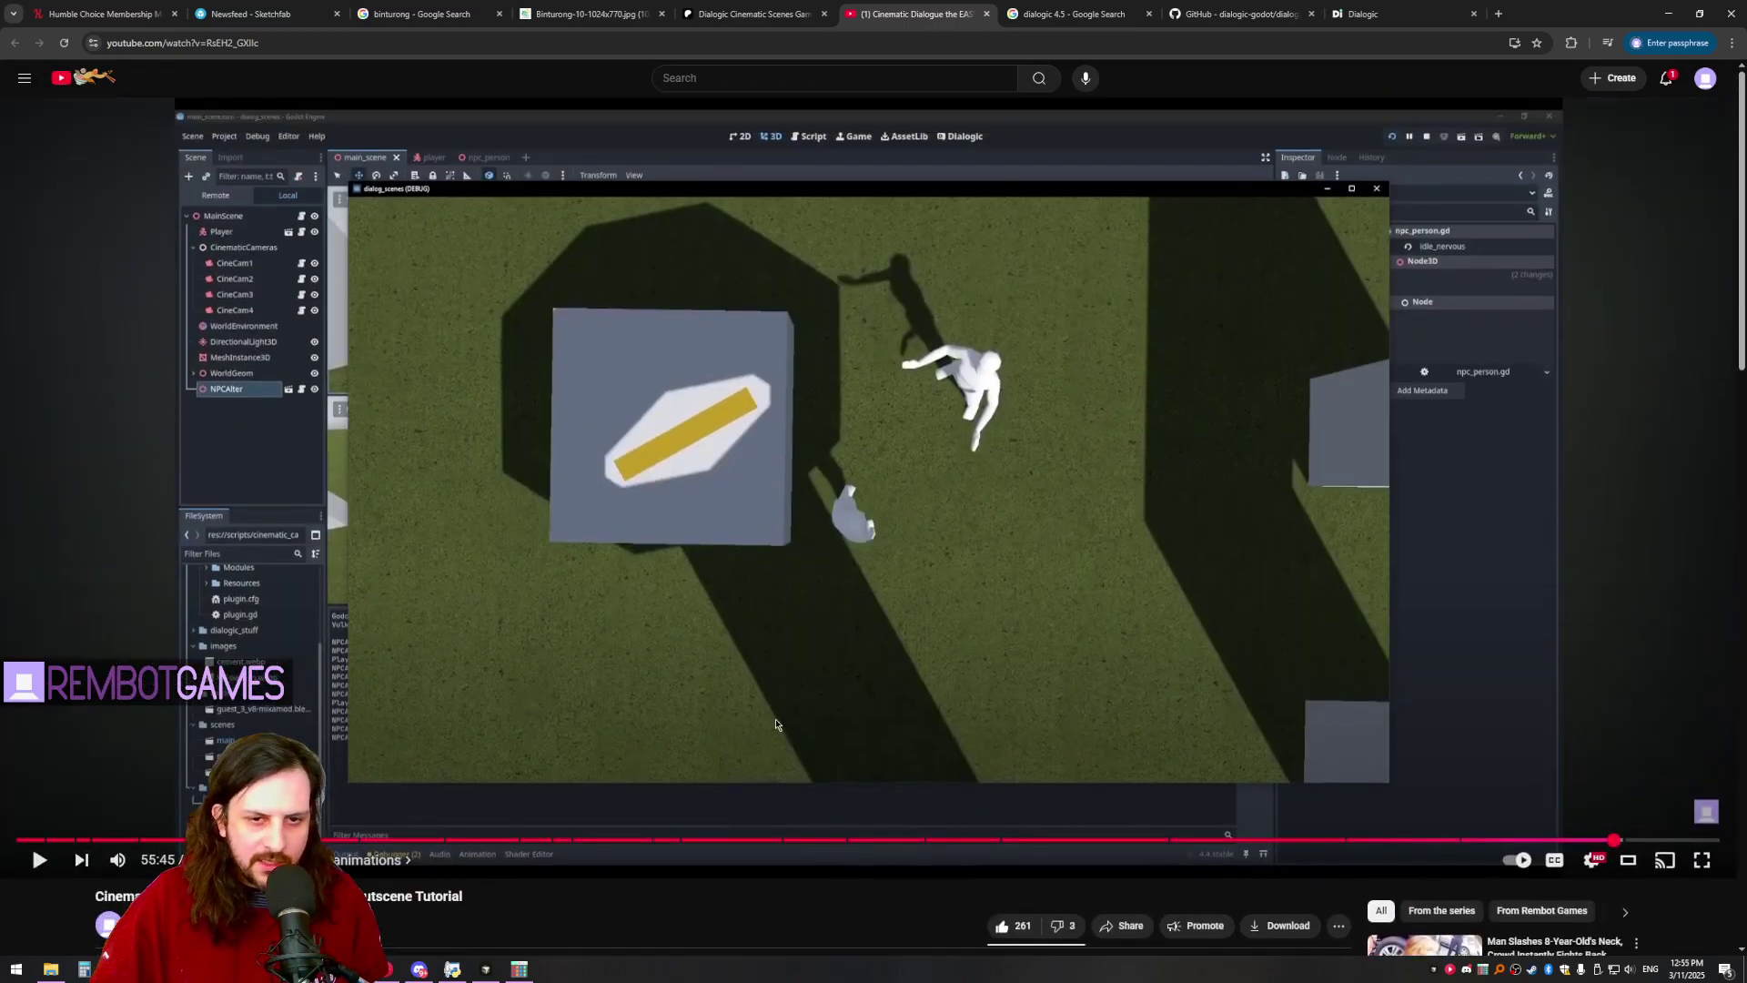
left_click(1201, 386)
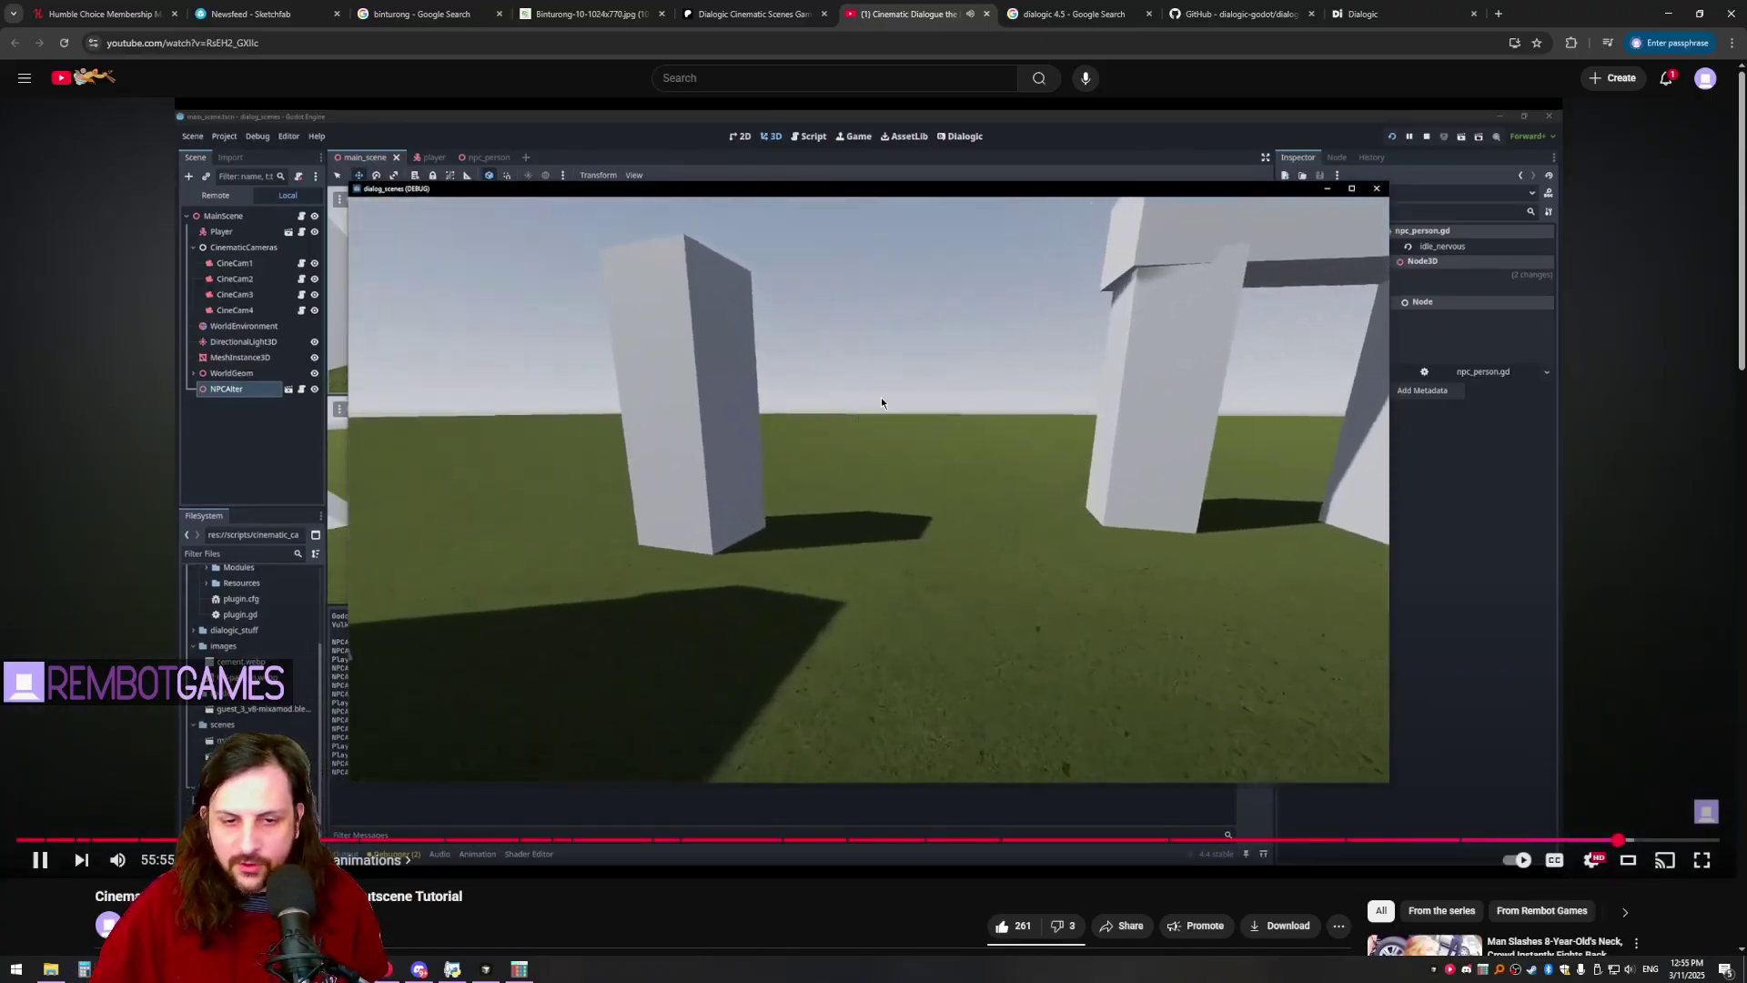
left_click(990, 583)
- Return from the Patreon game files post to the creator page and find the Cinematic Dialogue Part 2 and game files posts
key("ctrl+shift+Tab")
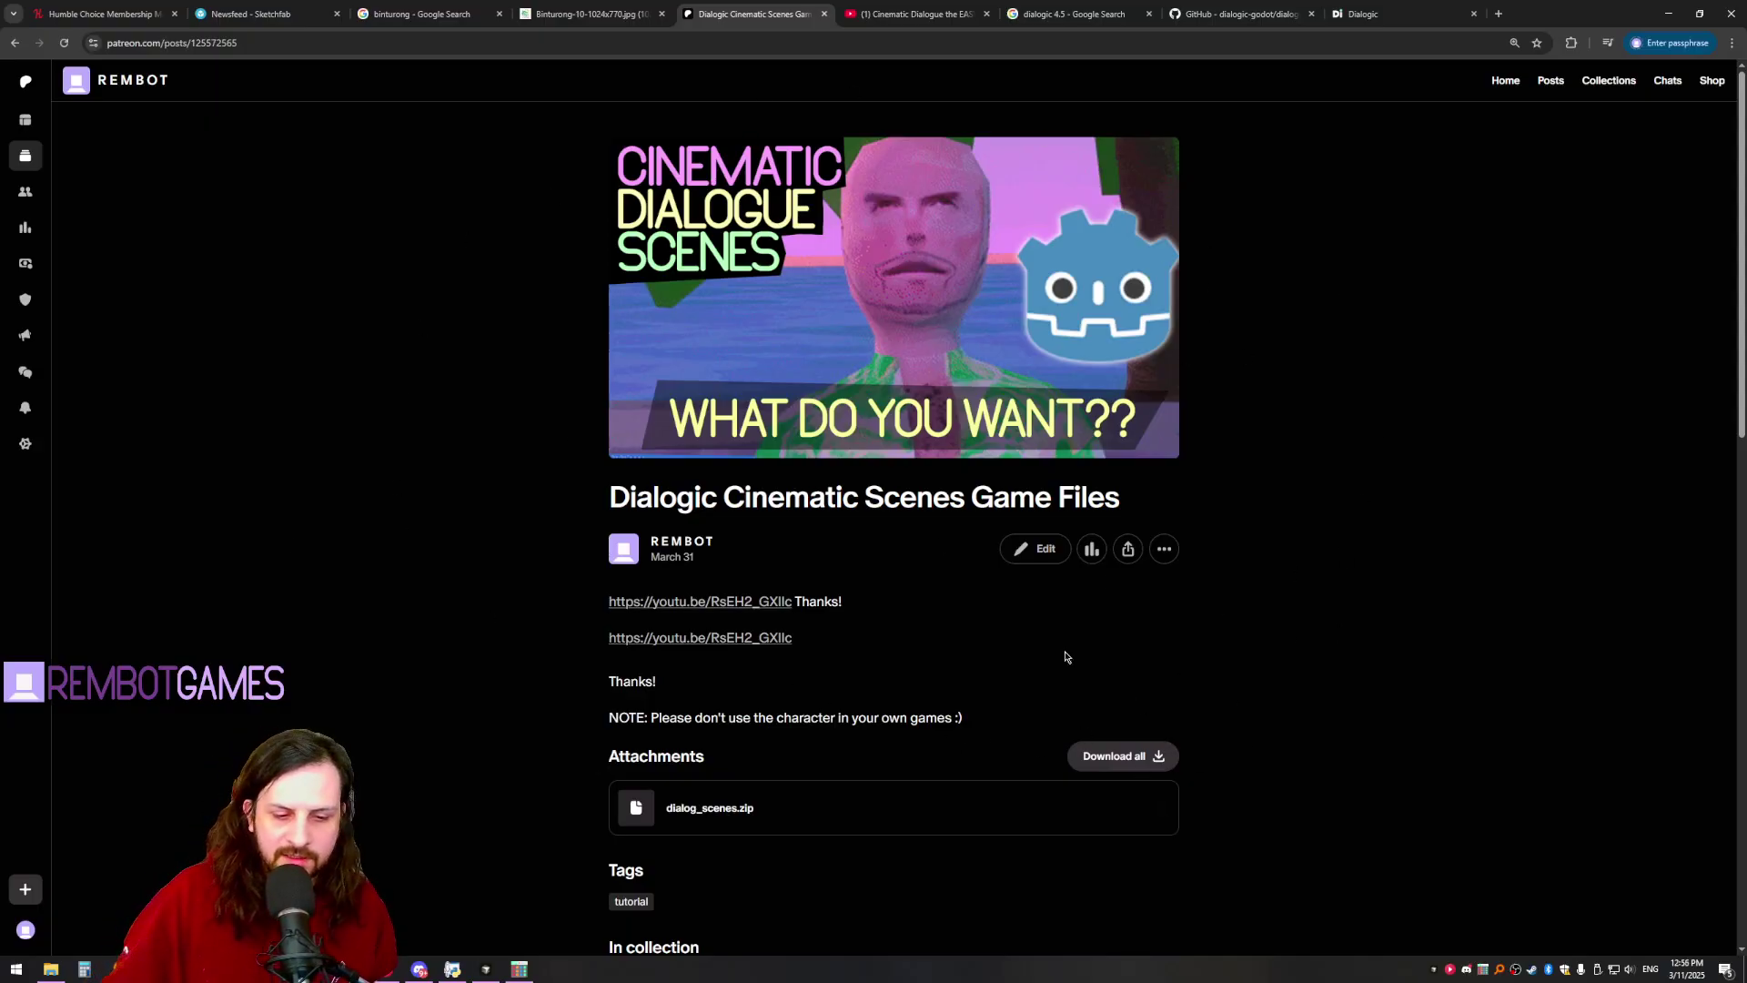
key("alt+Left")
scroll(613, 456, "down", 13)
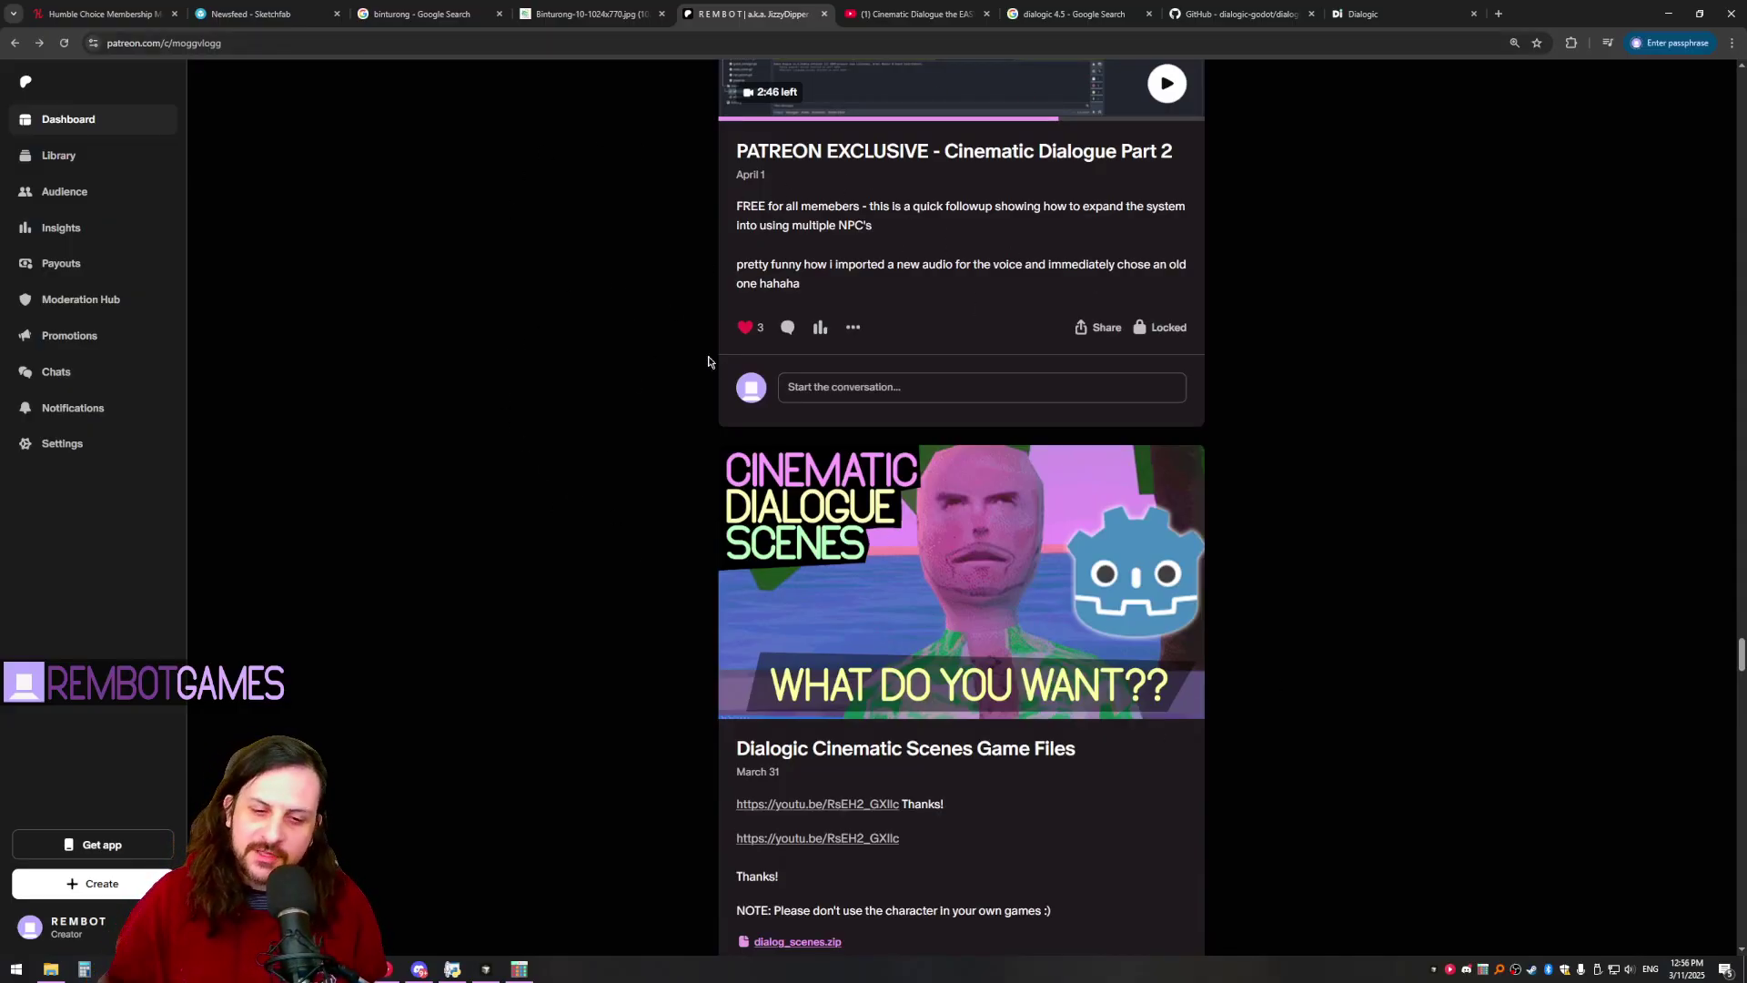
scroll(789, 301, "down", 4)
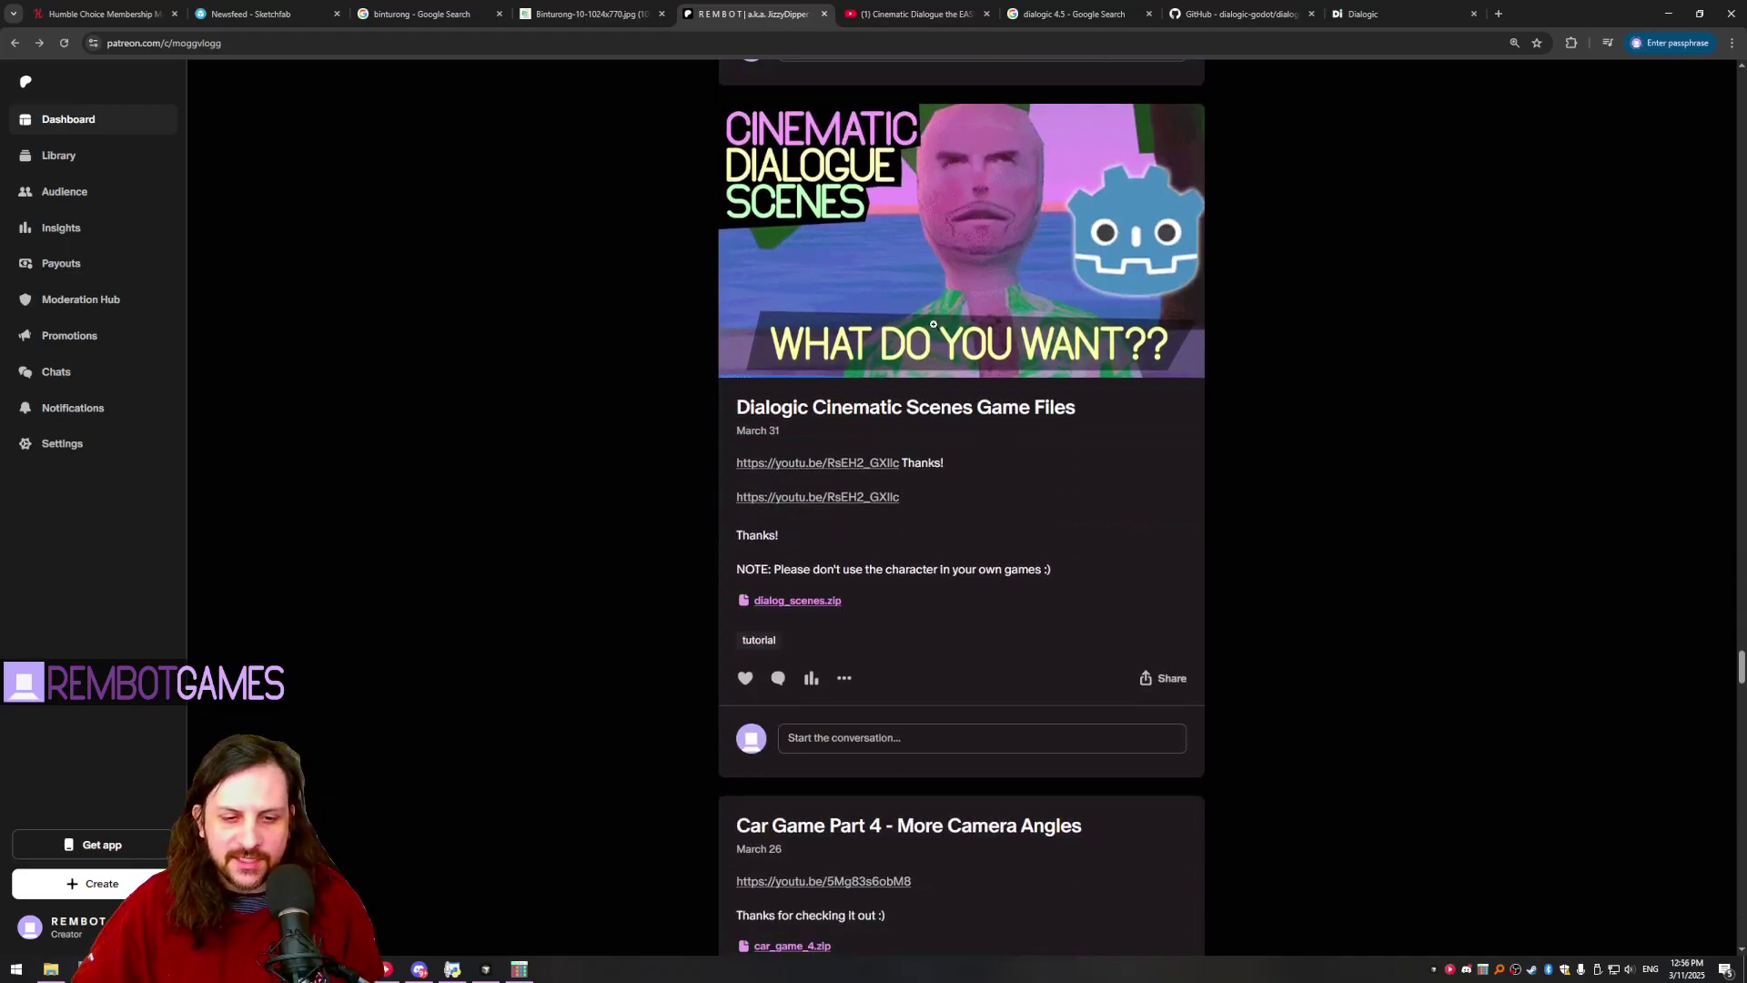
scroll(1148, 225, "up", 2)
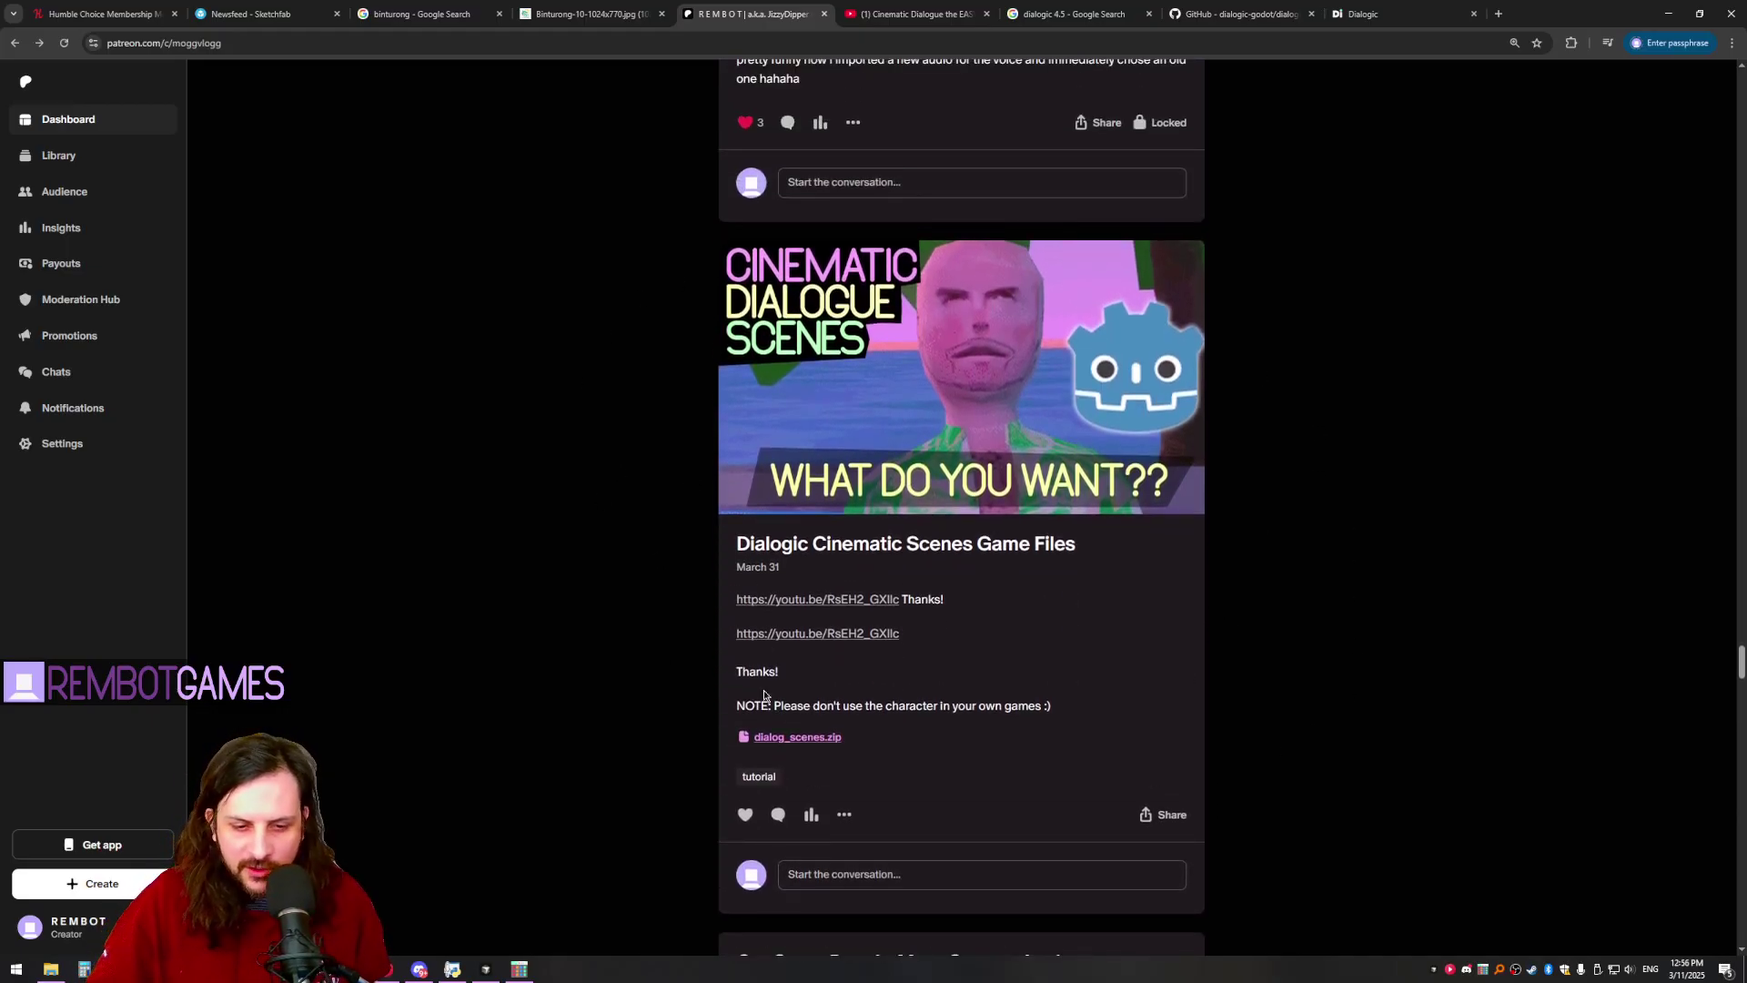
scroll(764, 696, "up", 6)
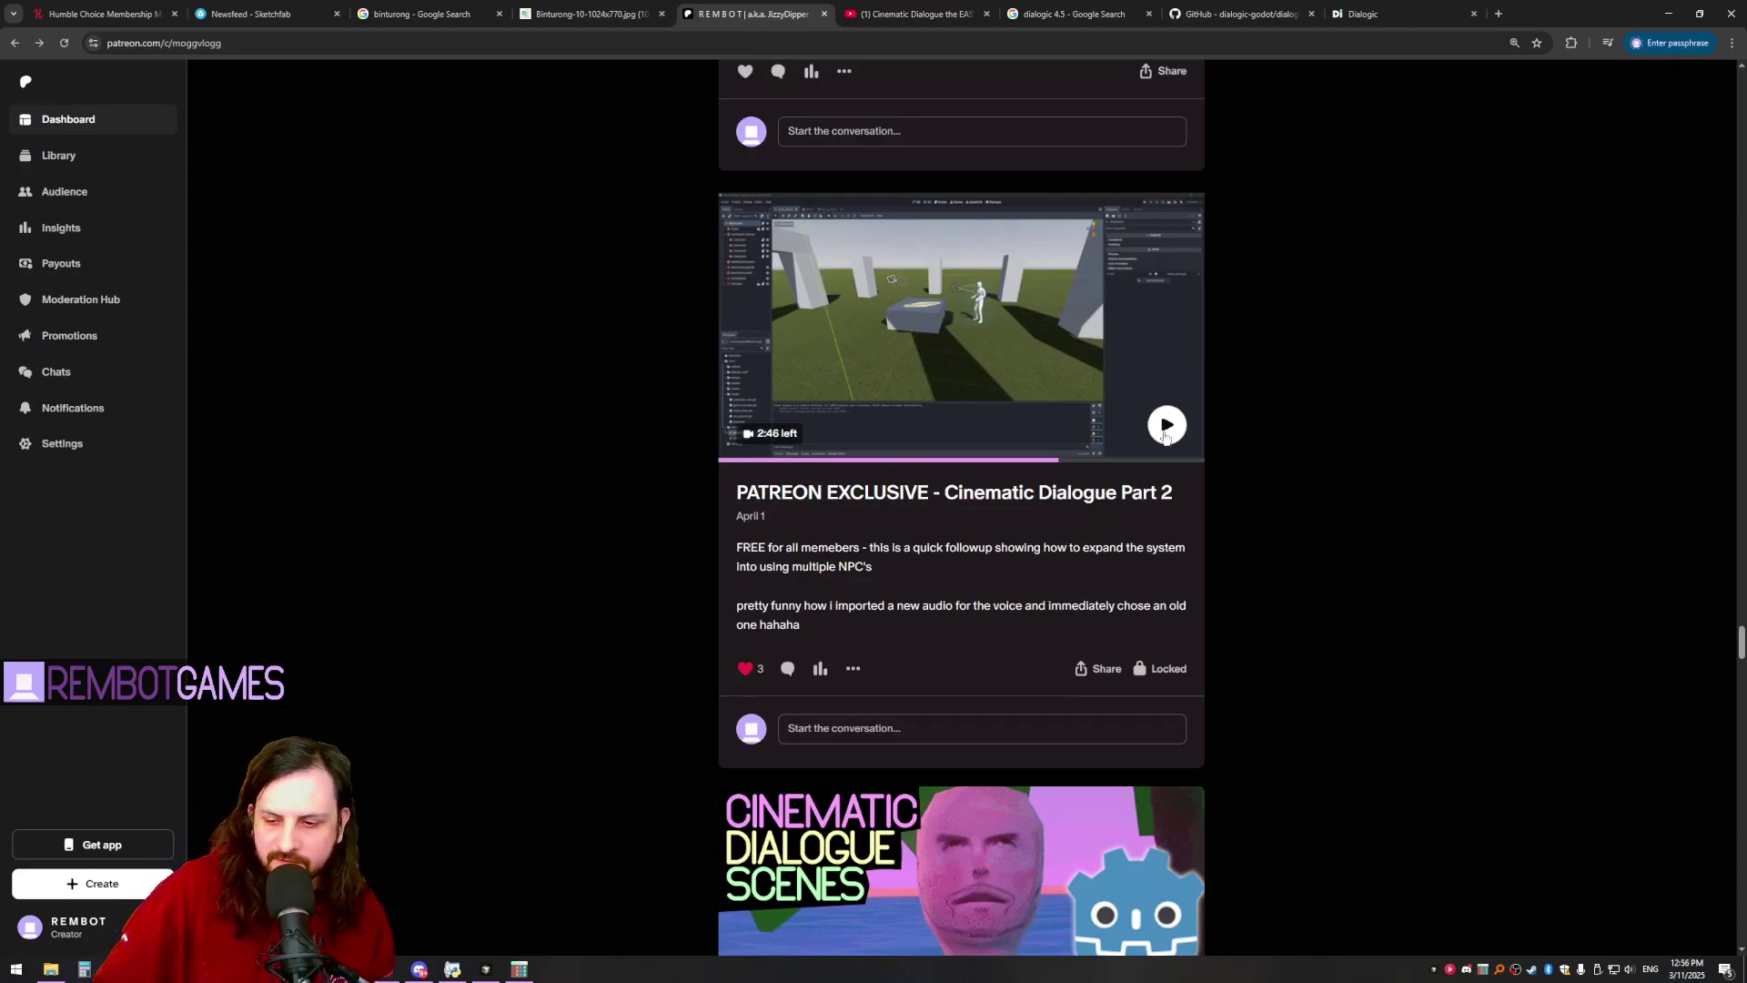
scroll(1333, 402, "up", 2)
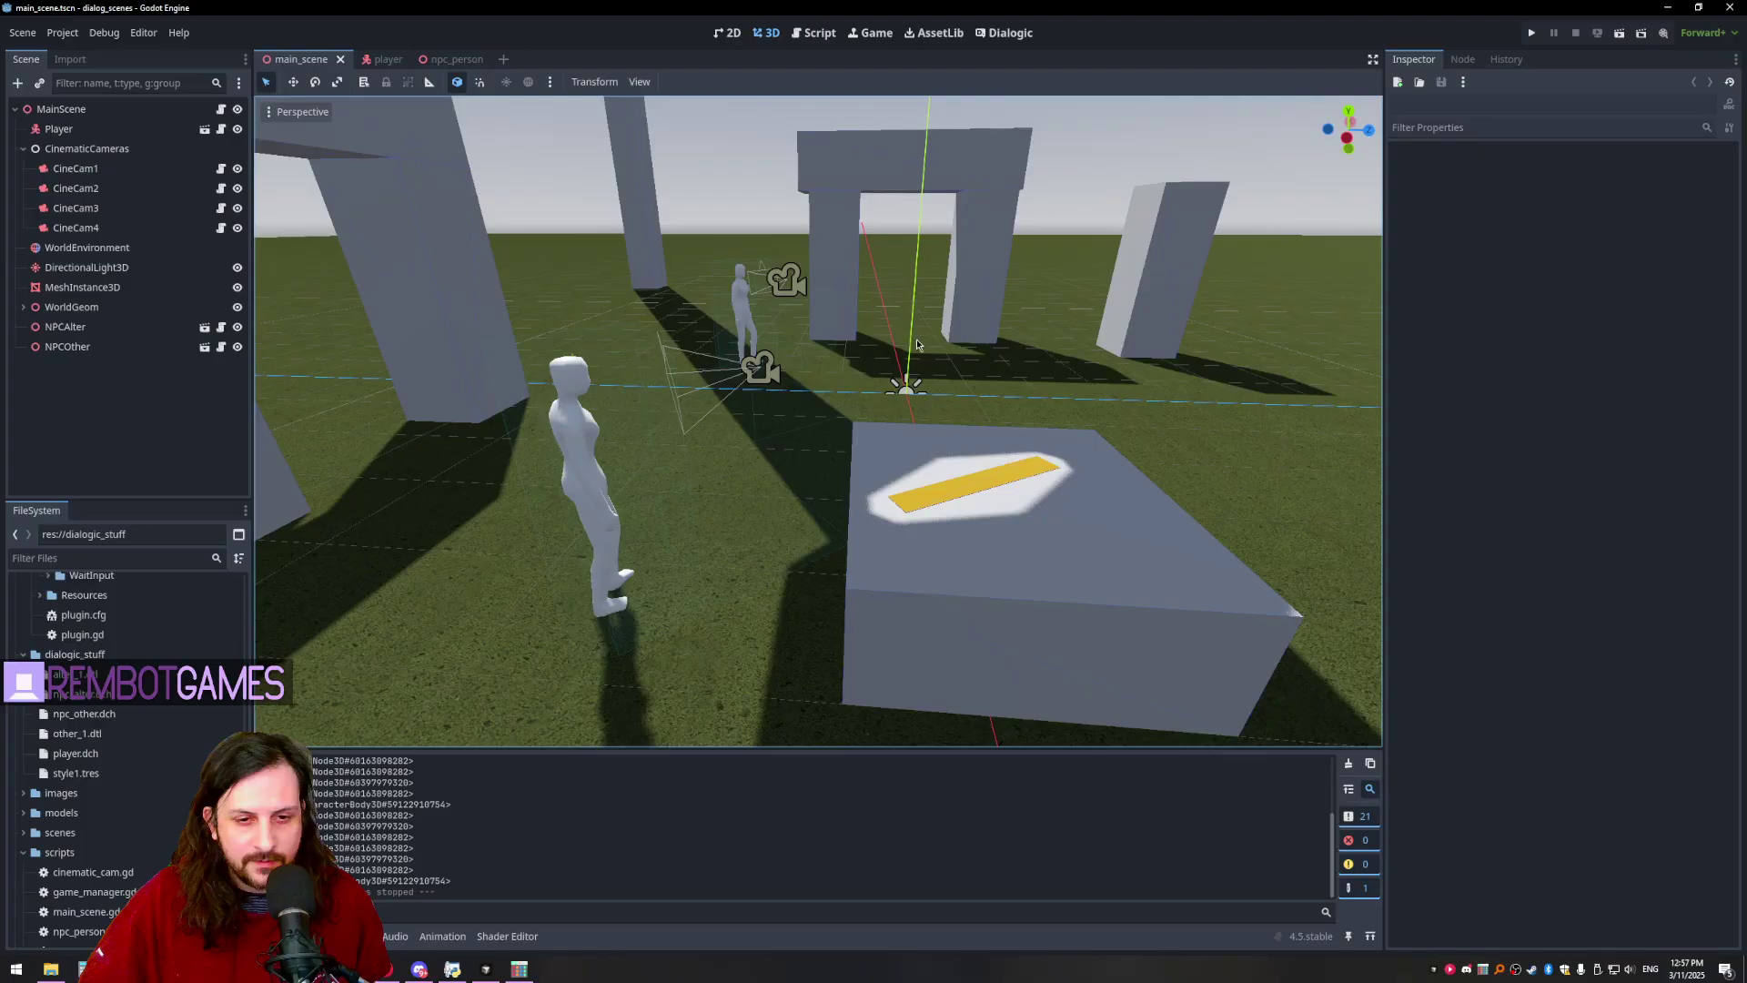
- Glance at the two NPCs in Godot's main scene and return to the Patreon Cinematic Dialogue Part 2 post
middle_click_drag(1035, 375, 930, 405)
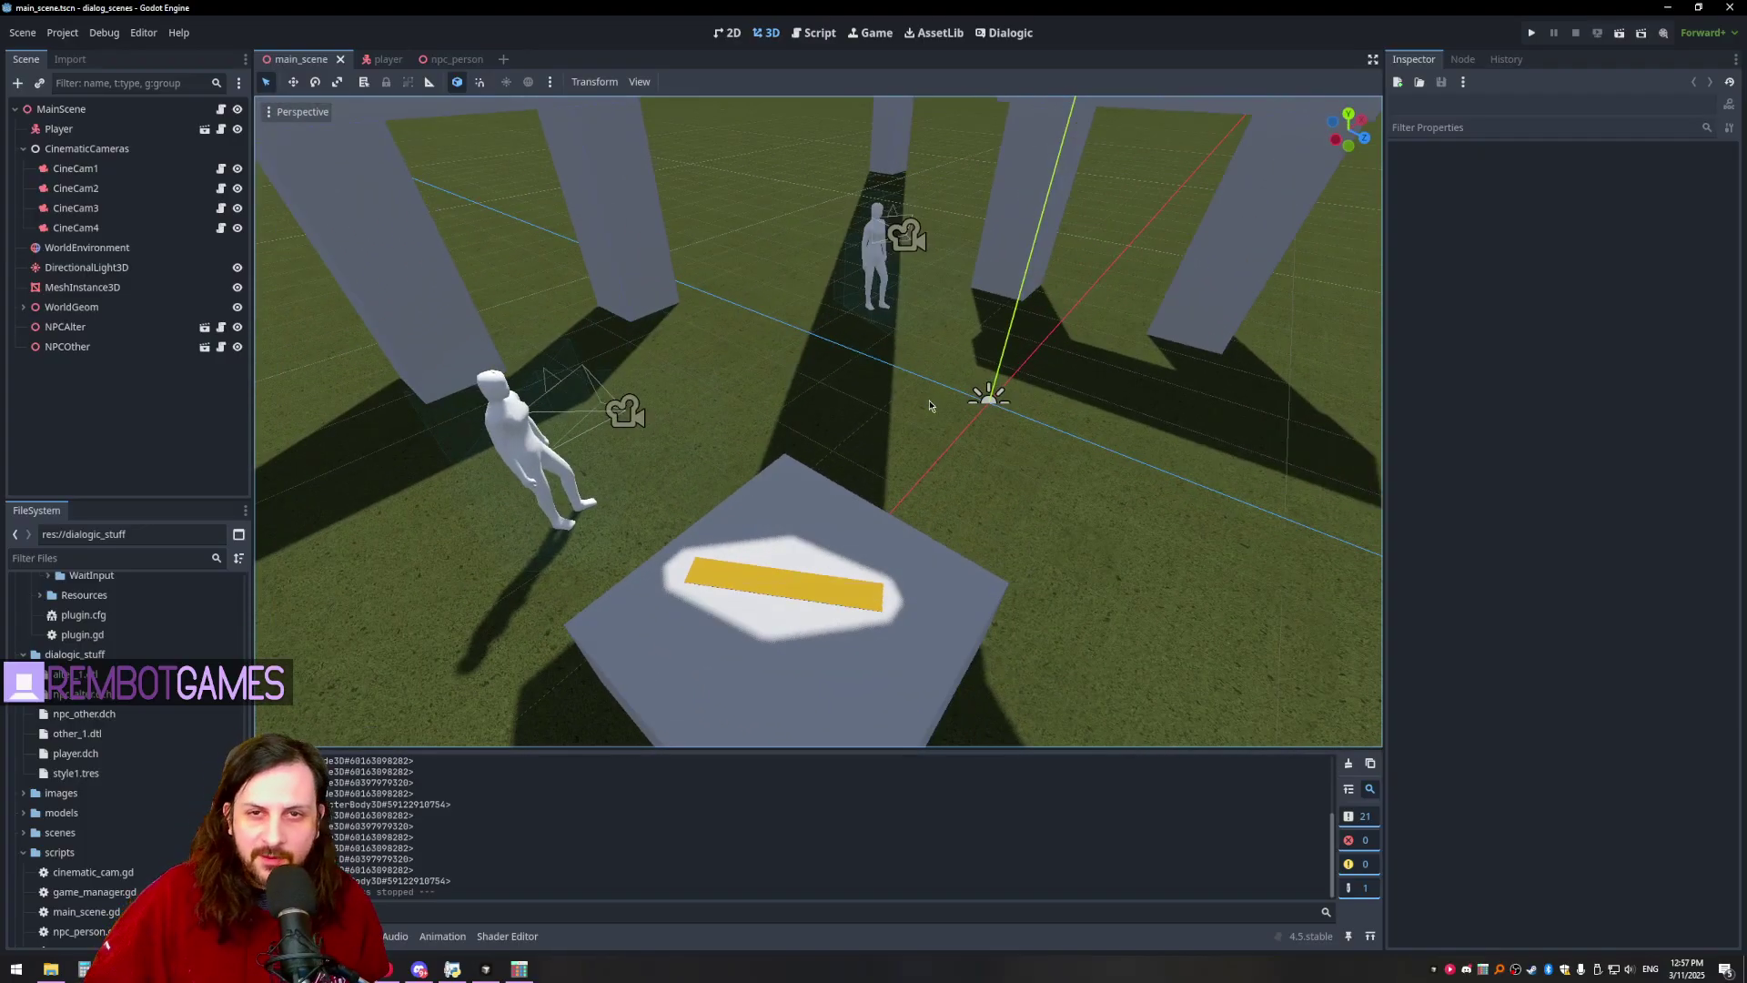
key("alt+Tab")
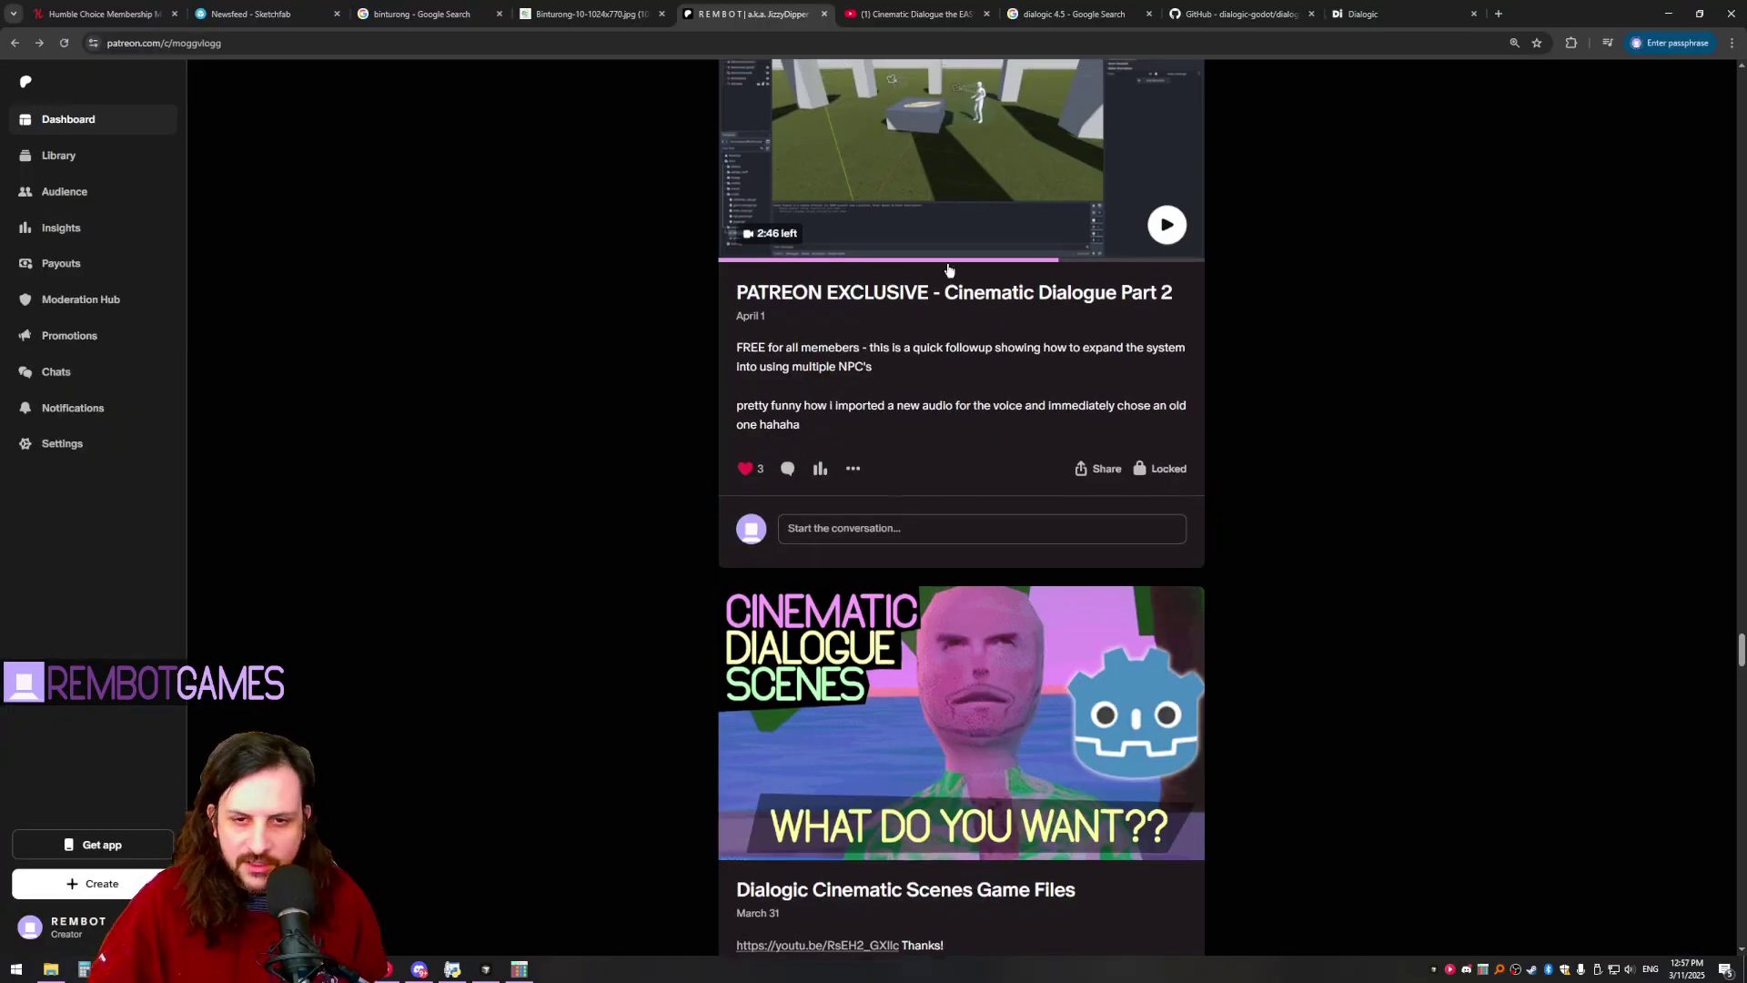
scroll(1092, 468, "down", 2)
scroll(1092, 467, "up", 2)
scroll(1298, 843, "down", 1)
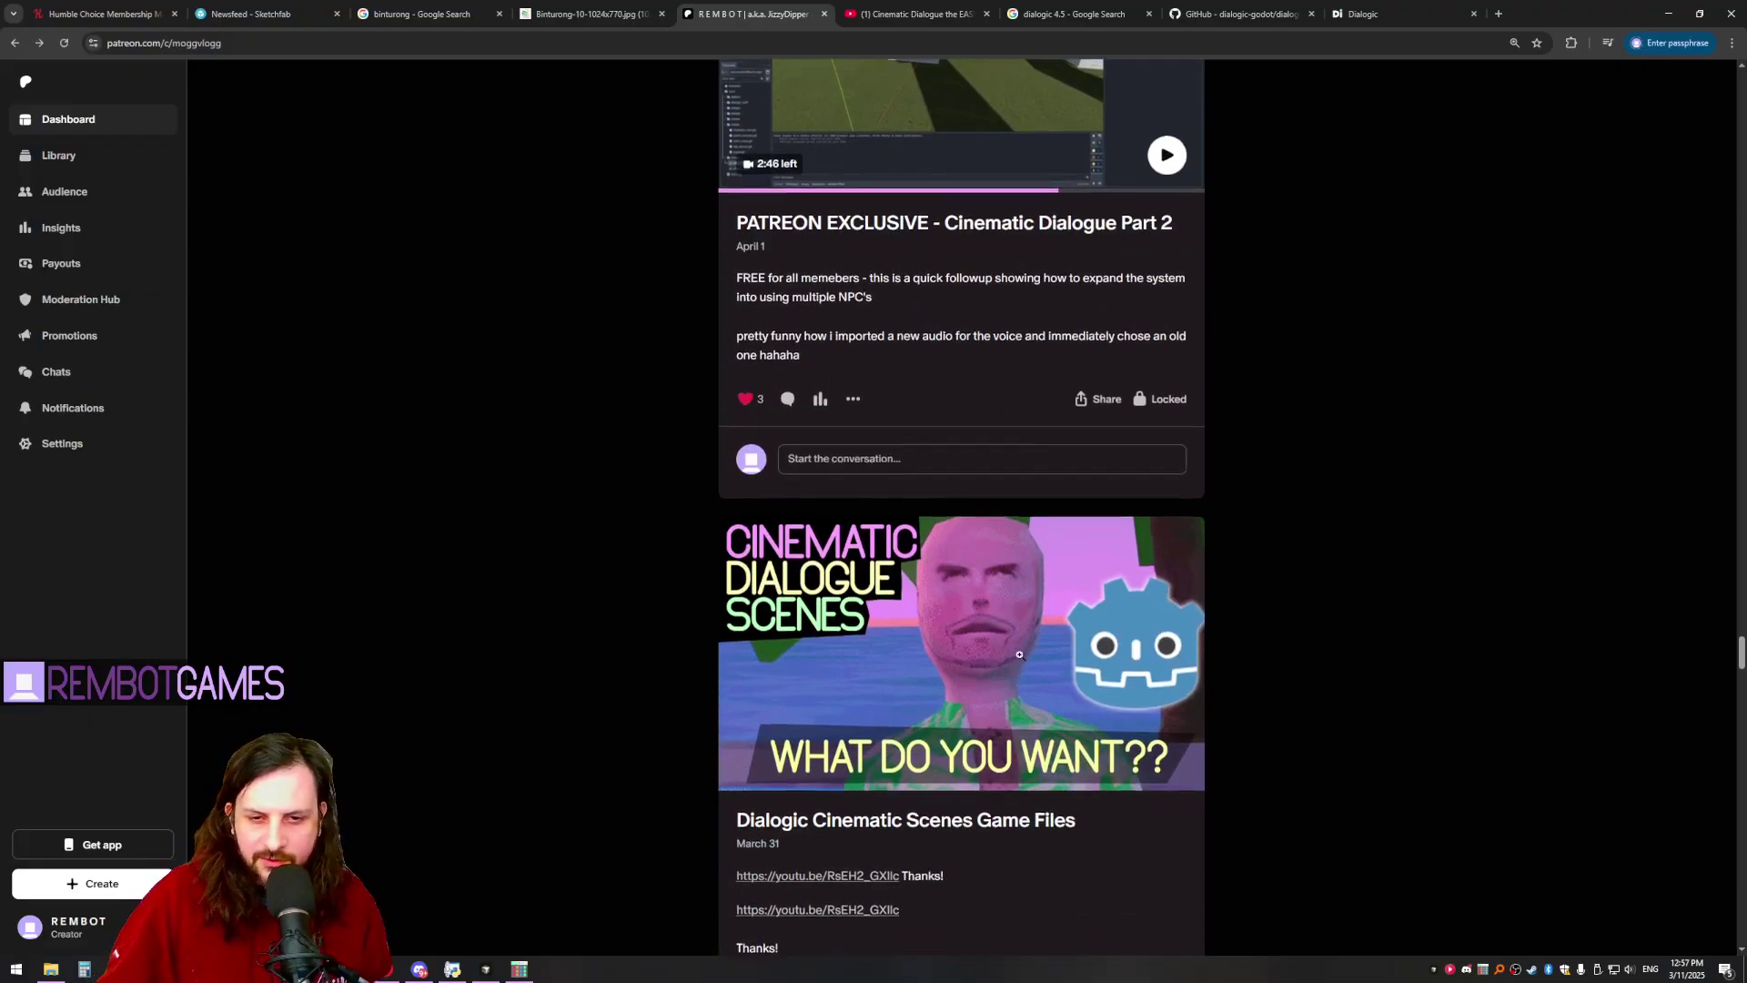
scroll(896, 610, "up", 2)
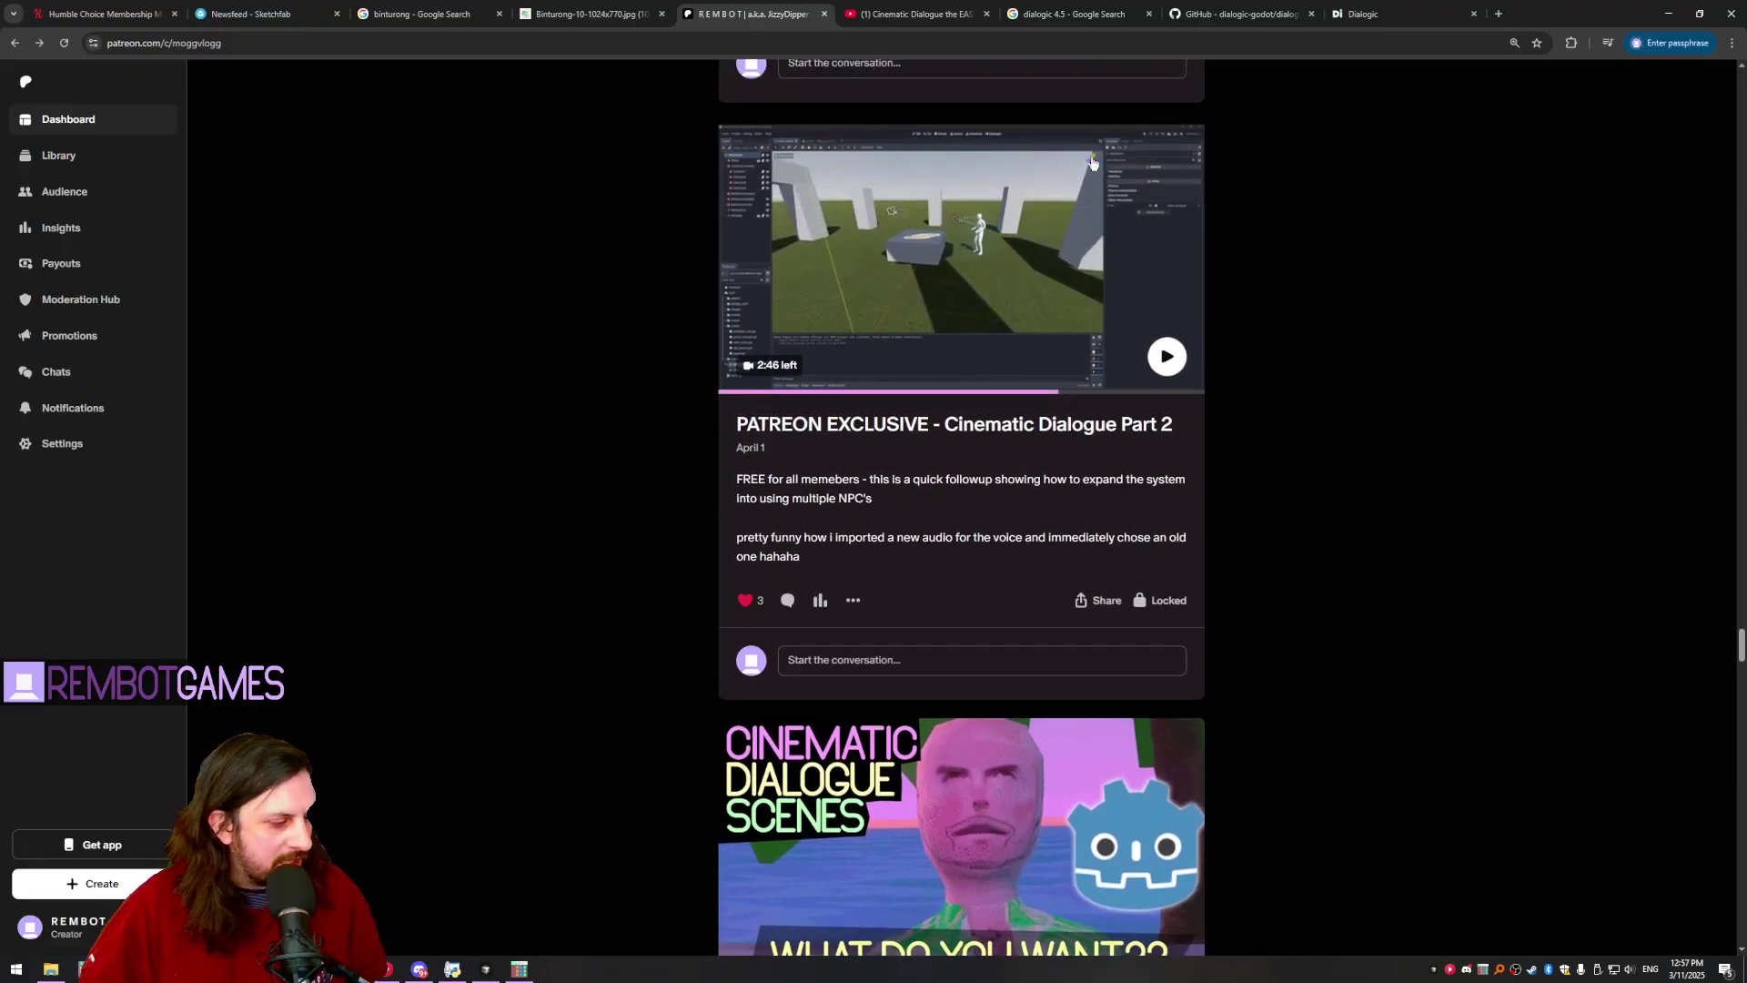
- Switch to Godot and examine the altar, both NPCs and the cinematic cameras in the 3D main scene
key("alt+Tab")
middle_click_drag(907, 393, 989, 394)
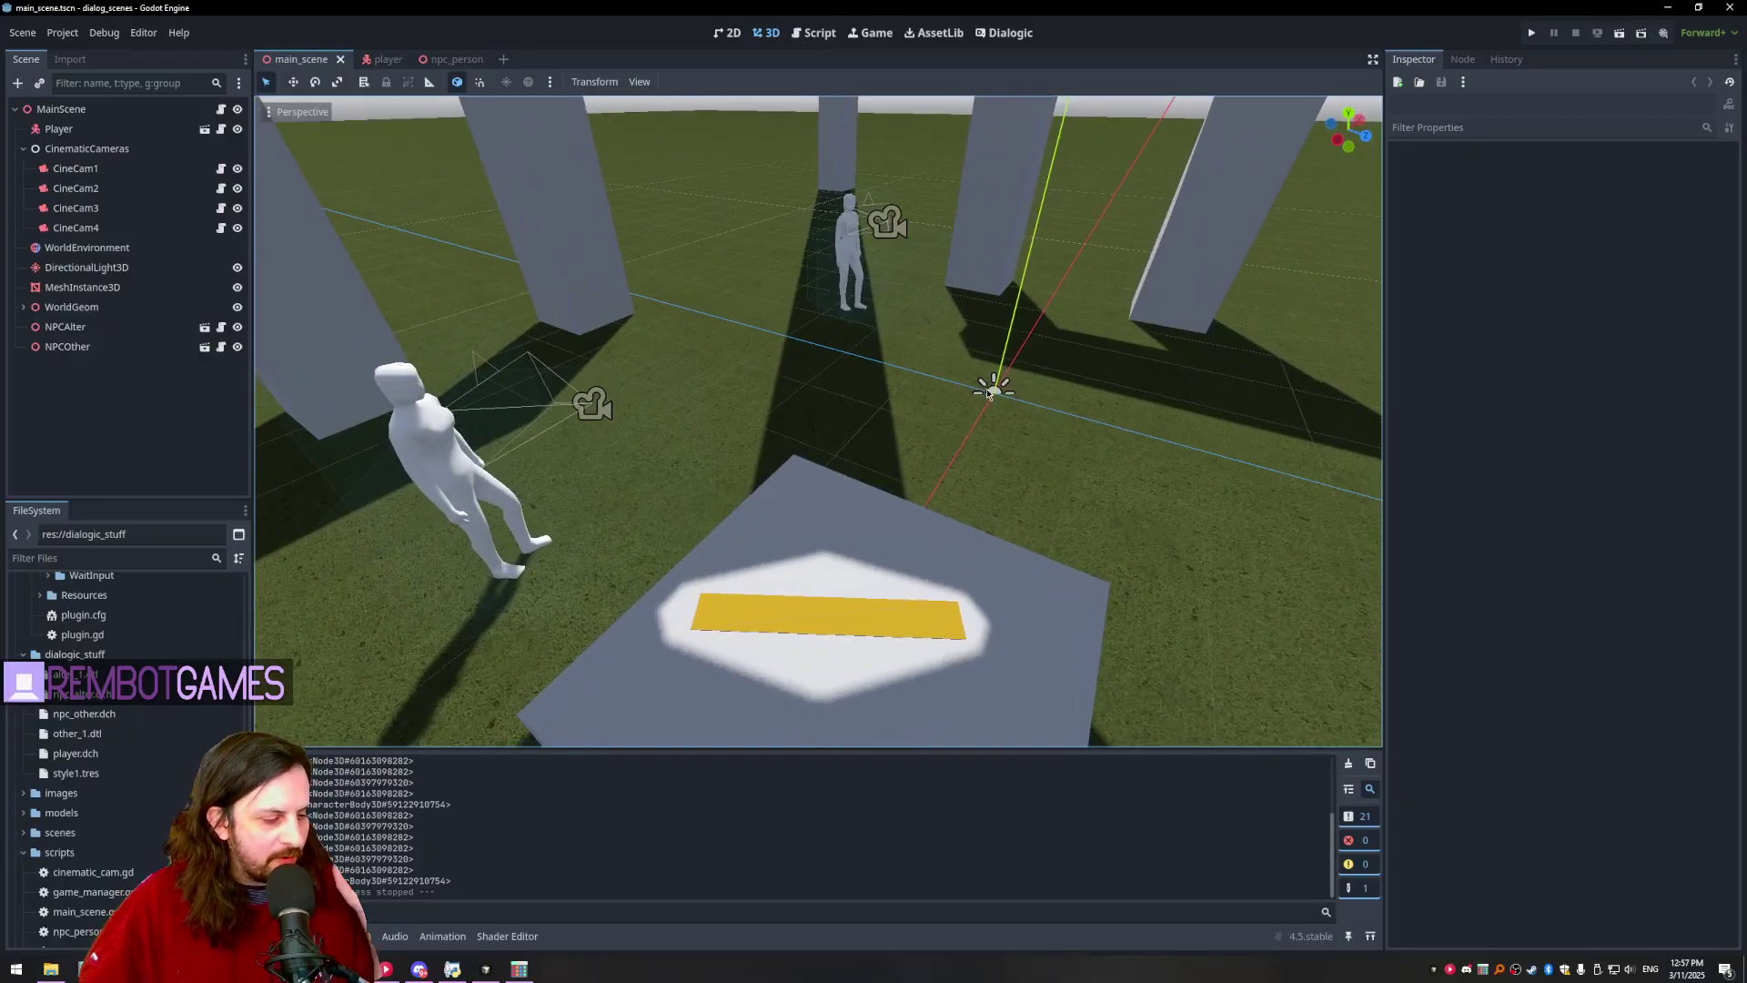
middle_click_drag(943, 278, 907, 368)
middle_click_drag(955, 151, 803, 211)
scroll(802, 211, "down", 6)
middle_click_drag(800, 400, 884, 246)
scroll(833, 416, "up", 5)
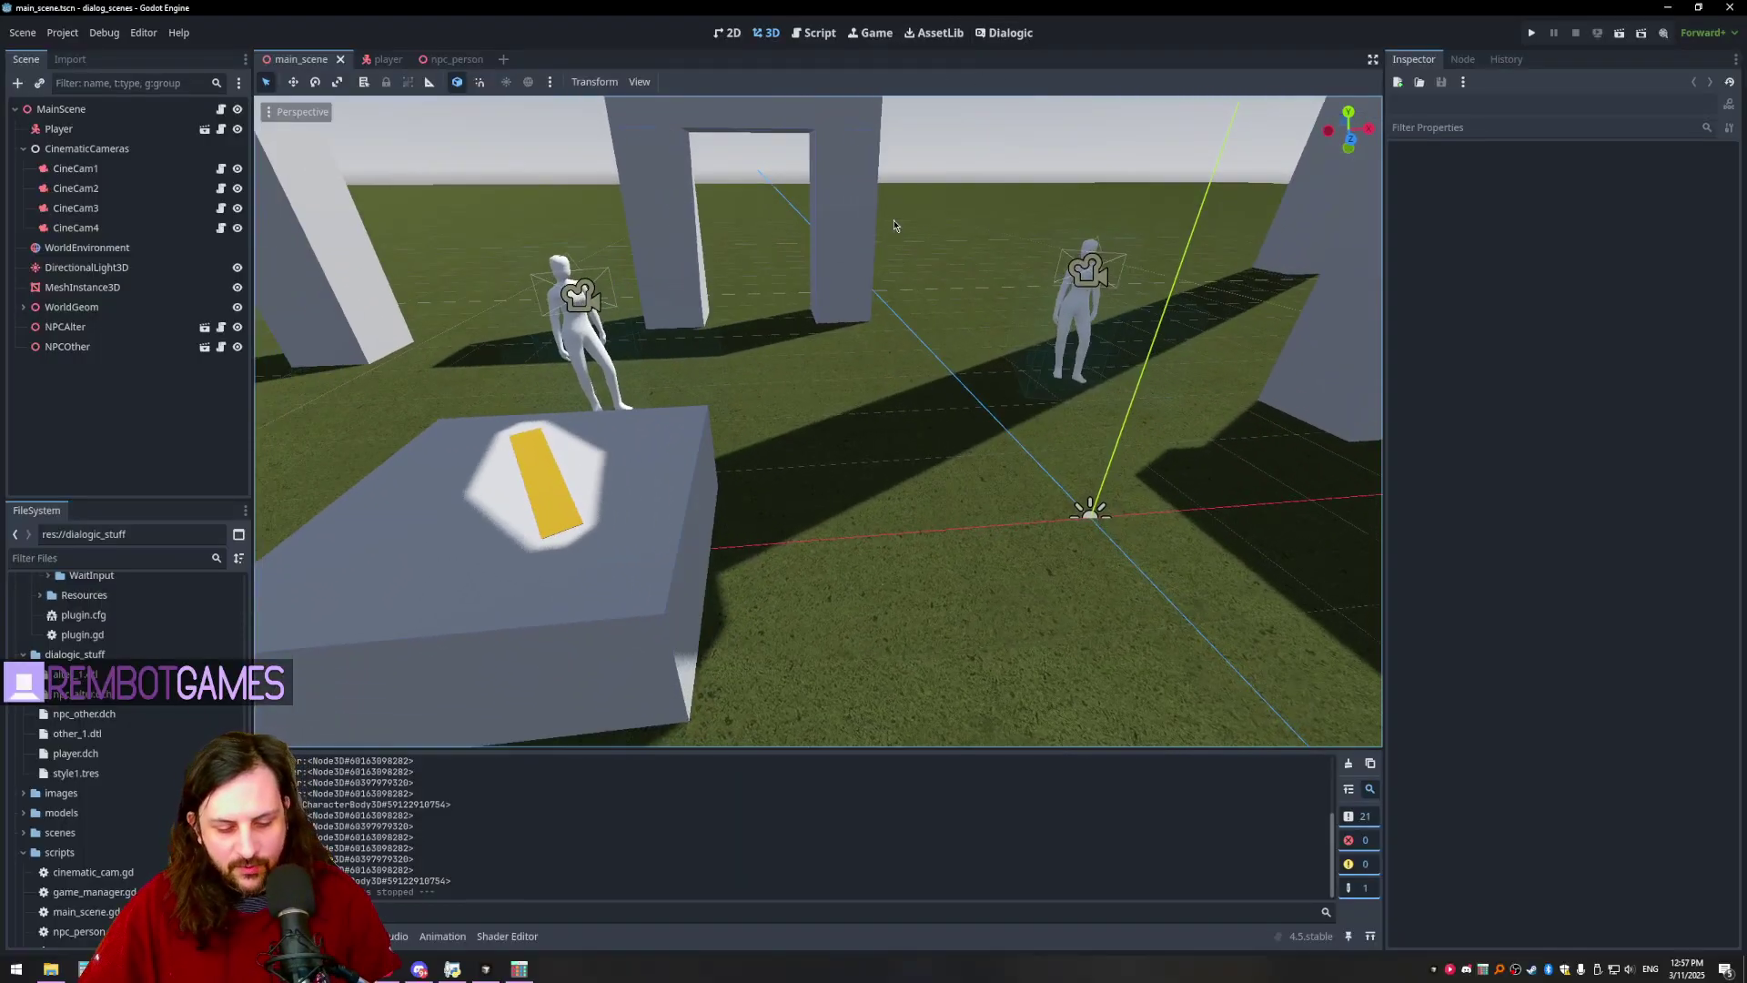
- Test the Other dude and Scared Lady dialogue scenes in a run of the project, and stop the game
key("F5")
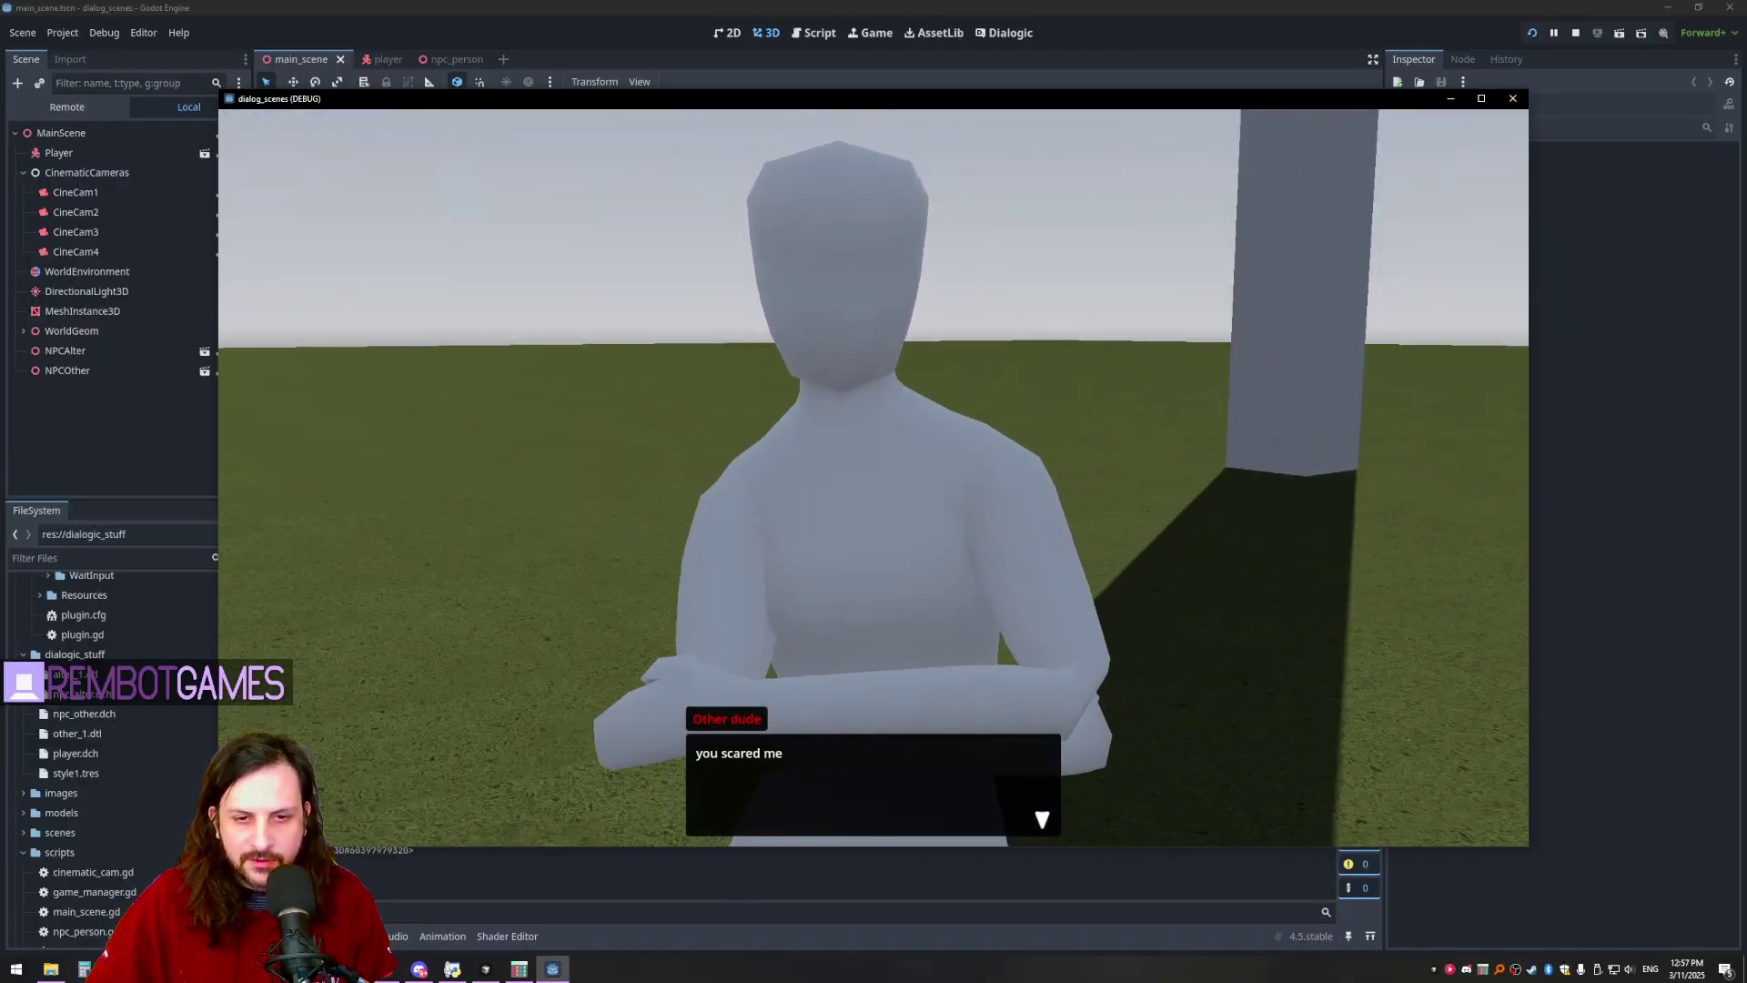
key("space")
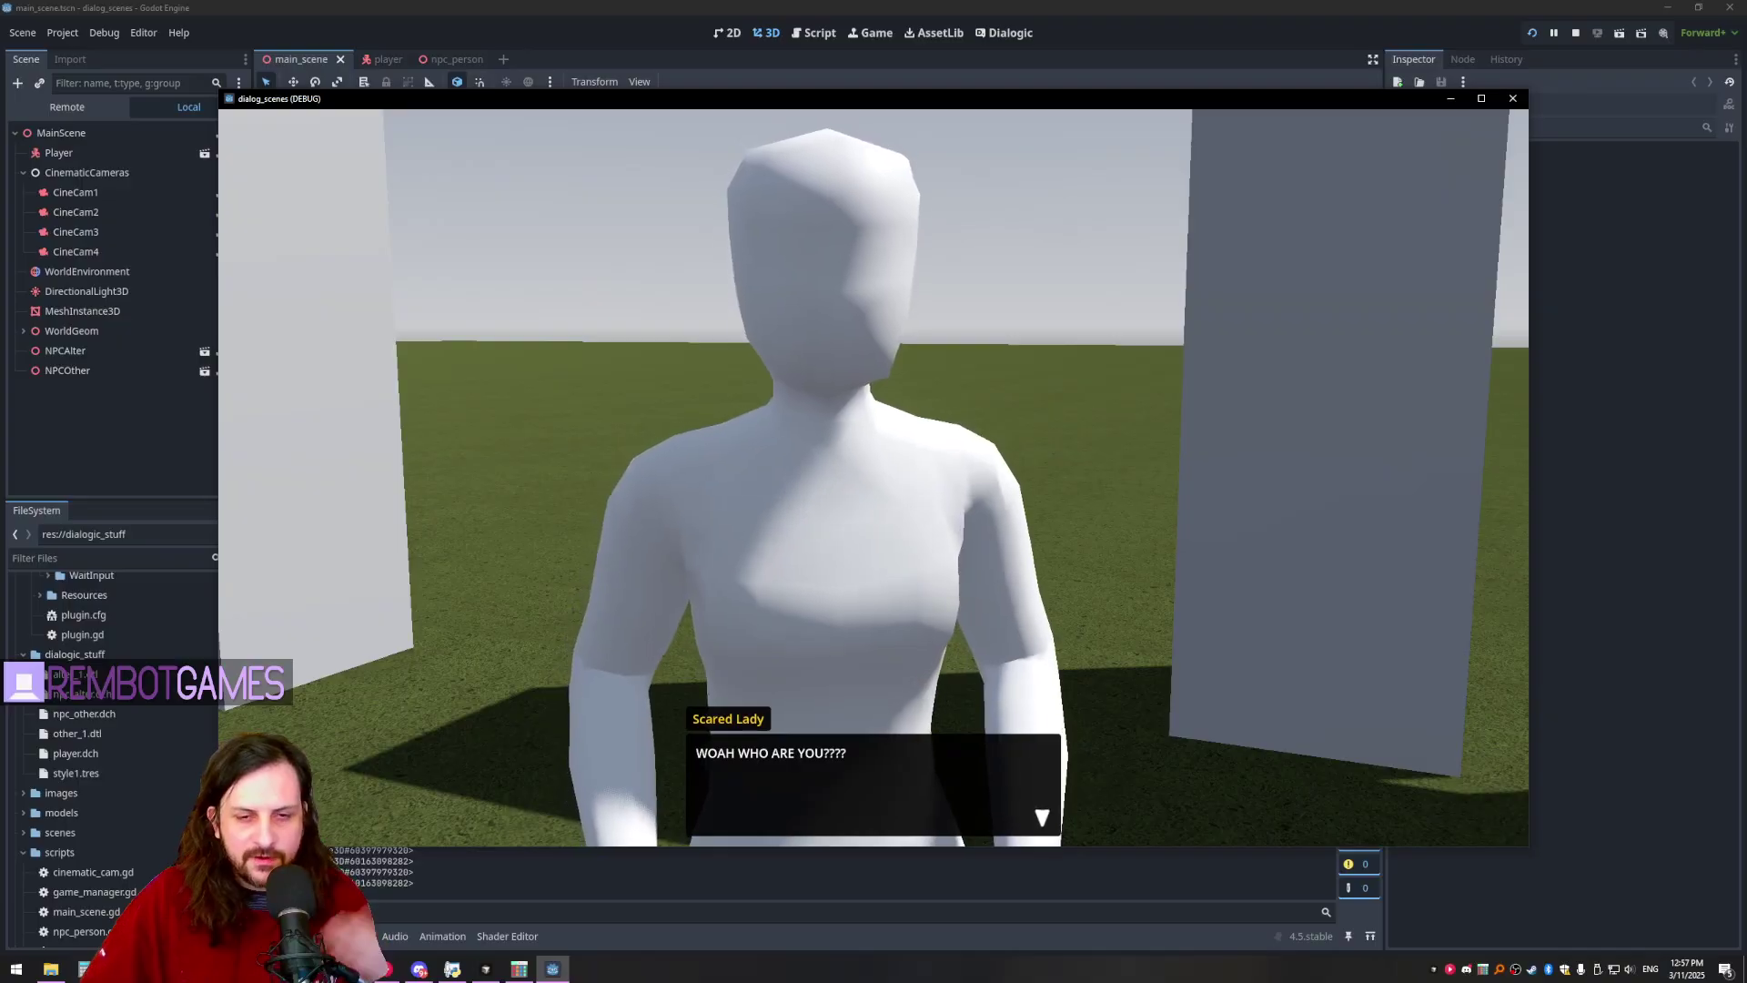
key("space")
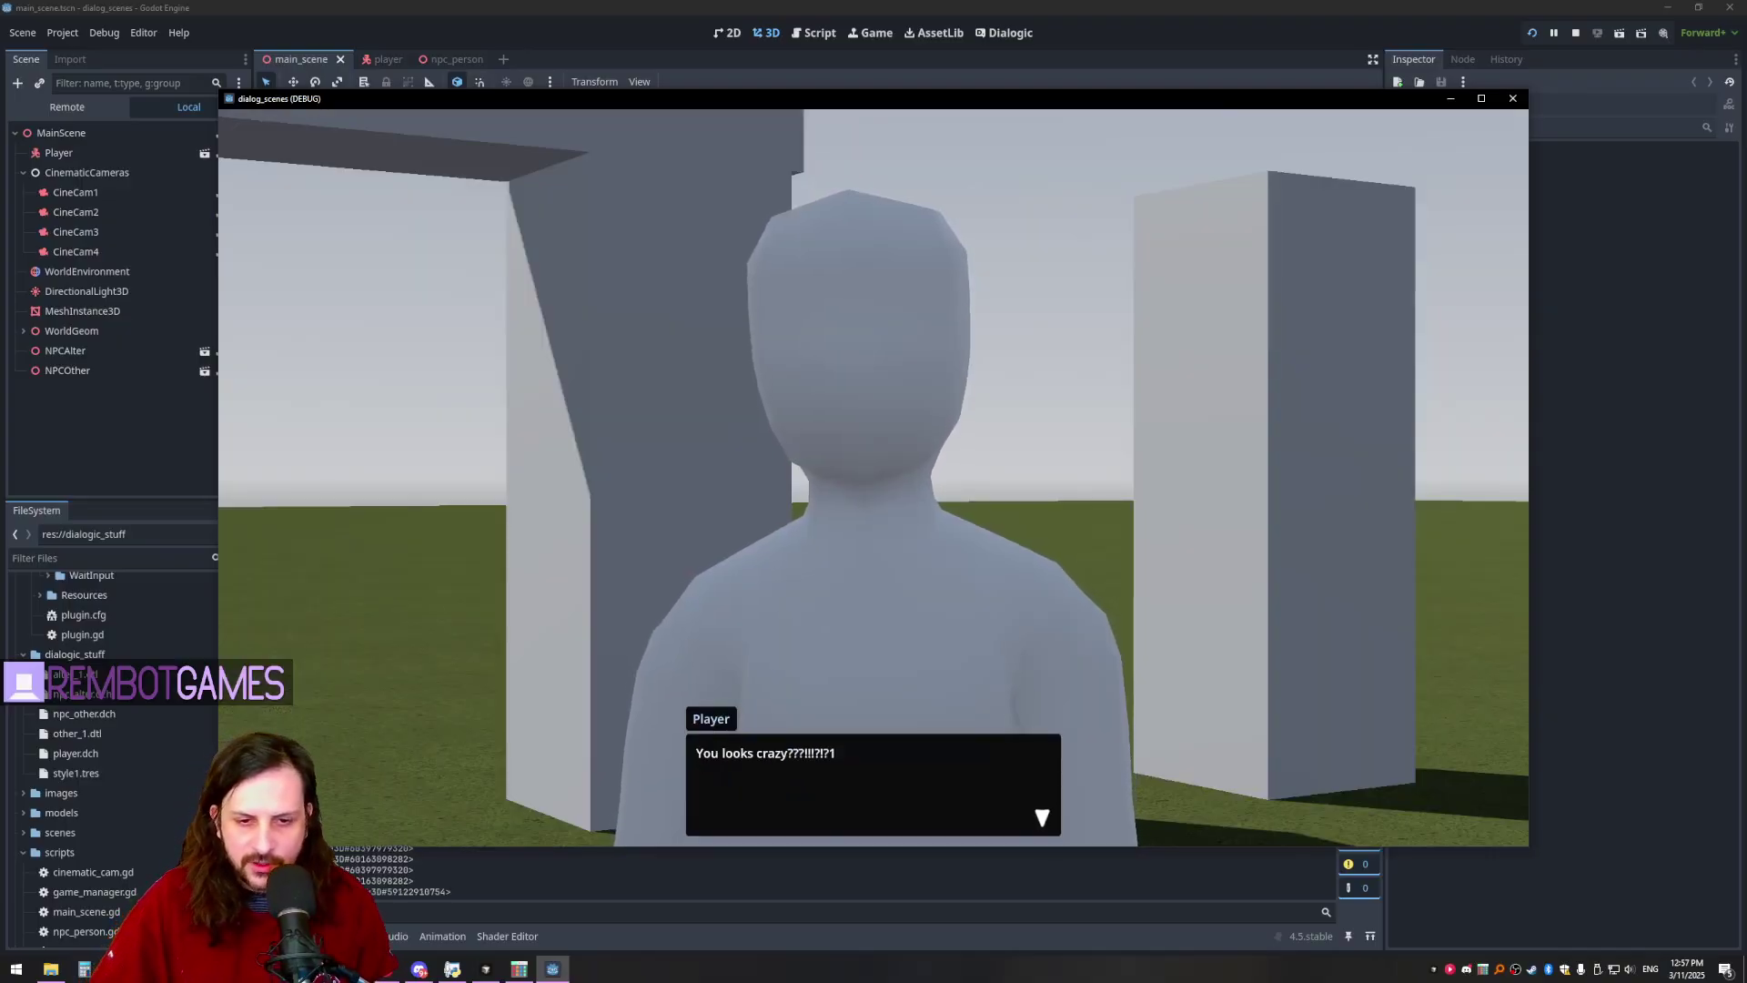
key("Return")
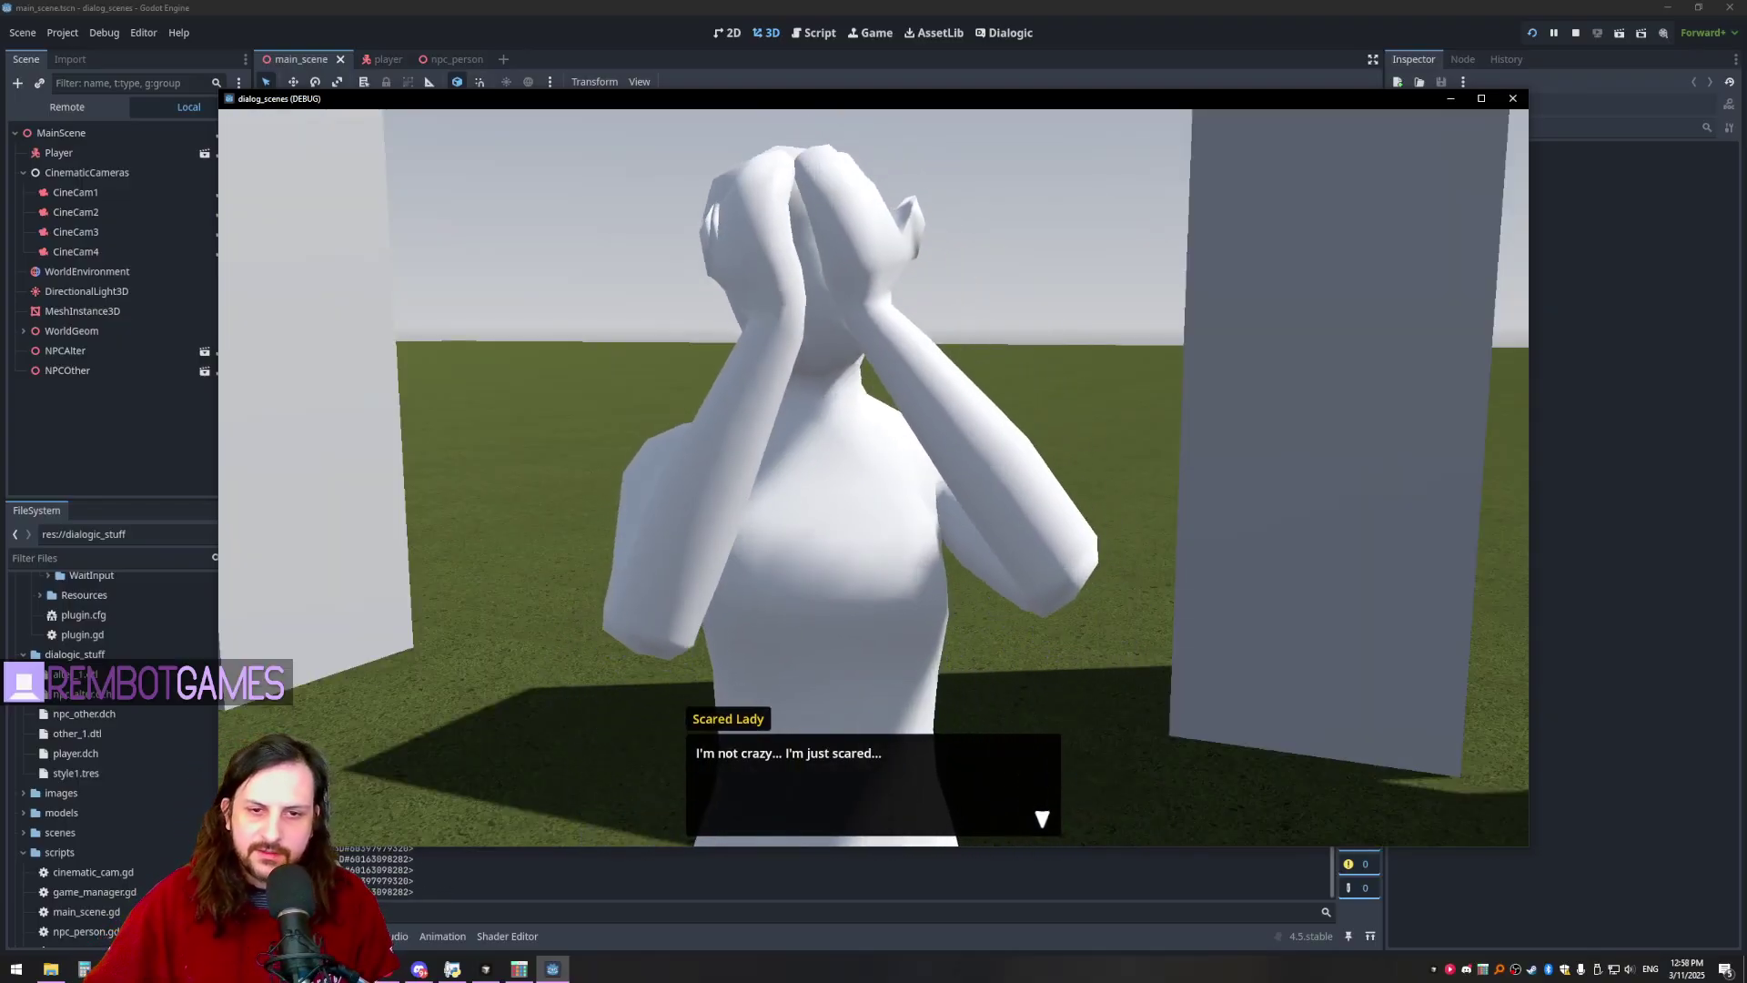
key("Return")
key("Return")
key("Return")
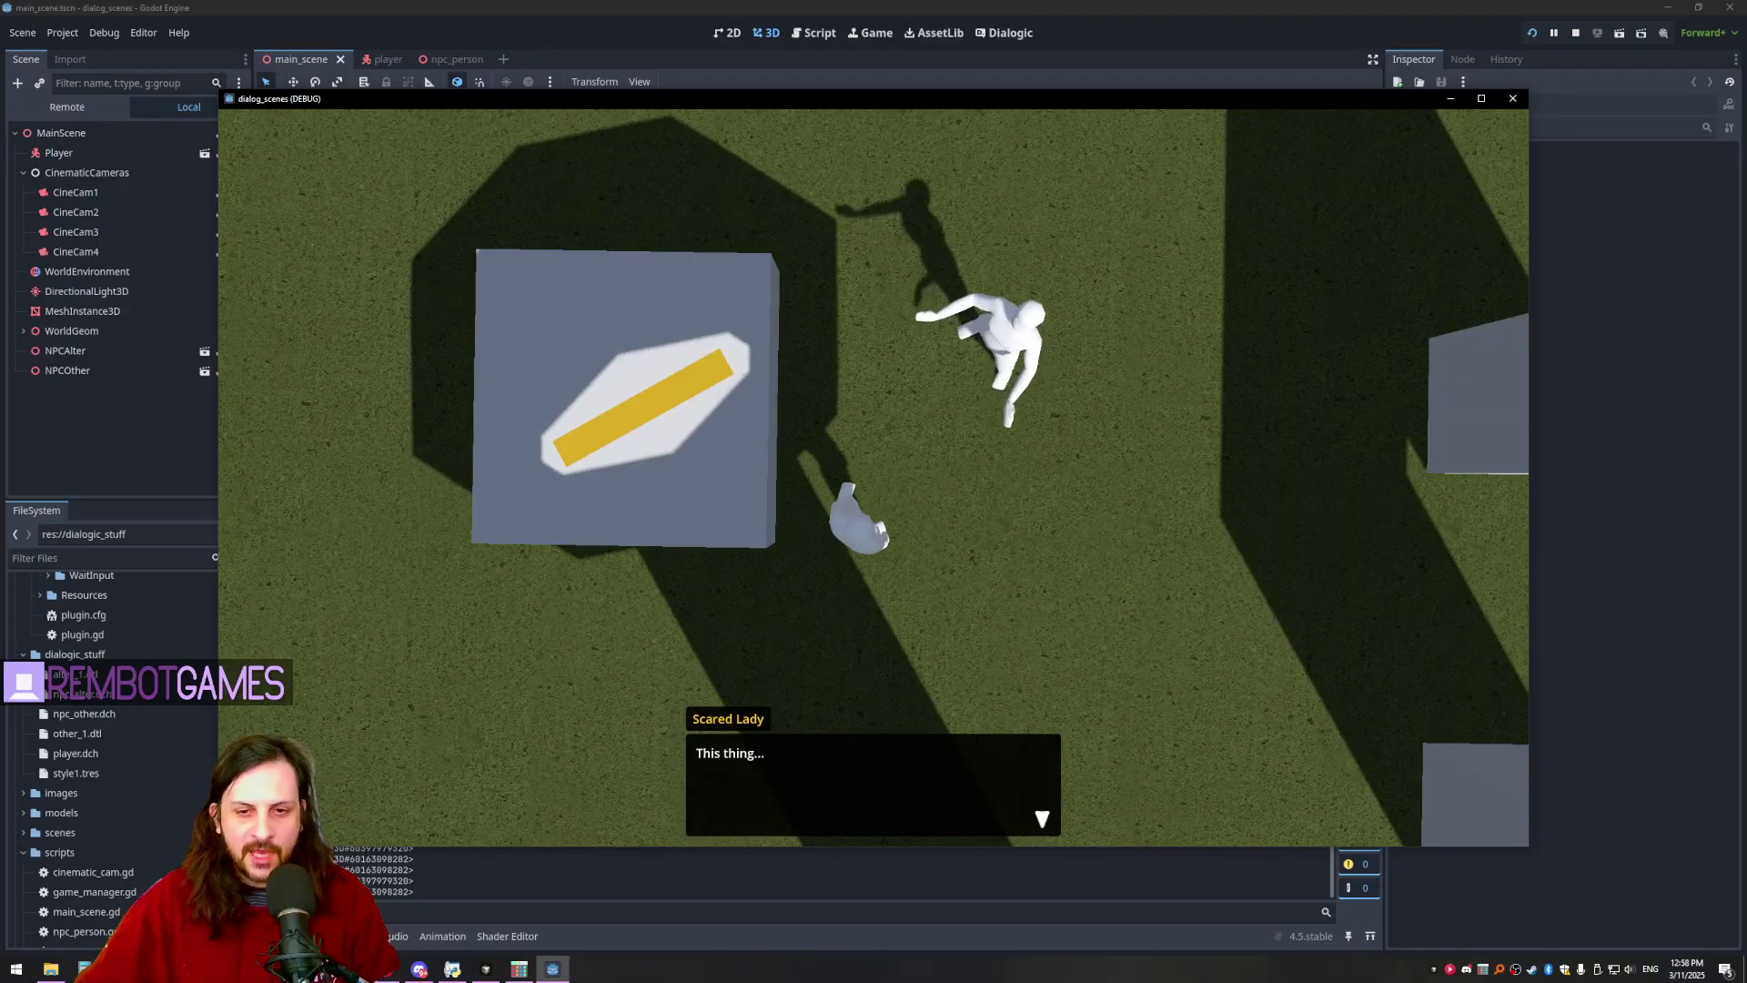
key("Return")
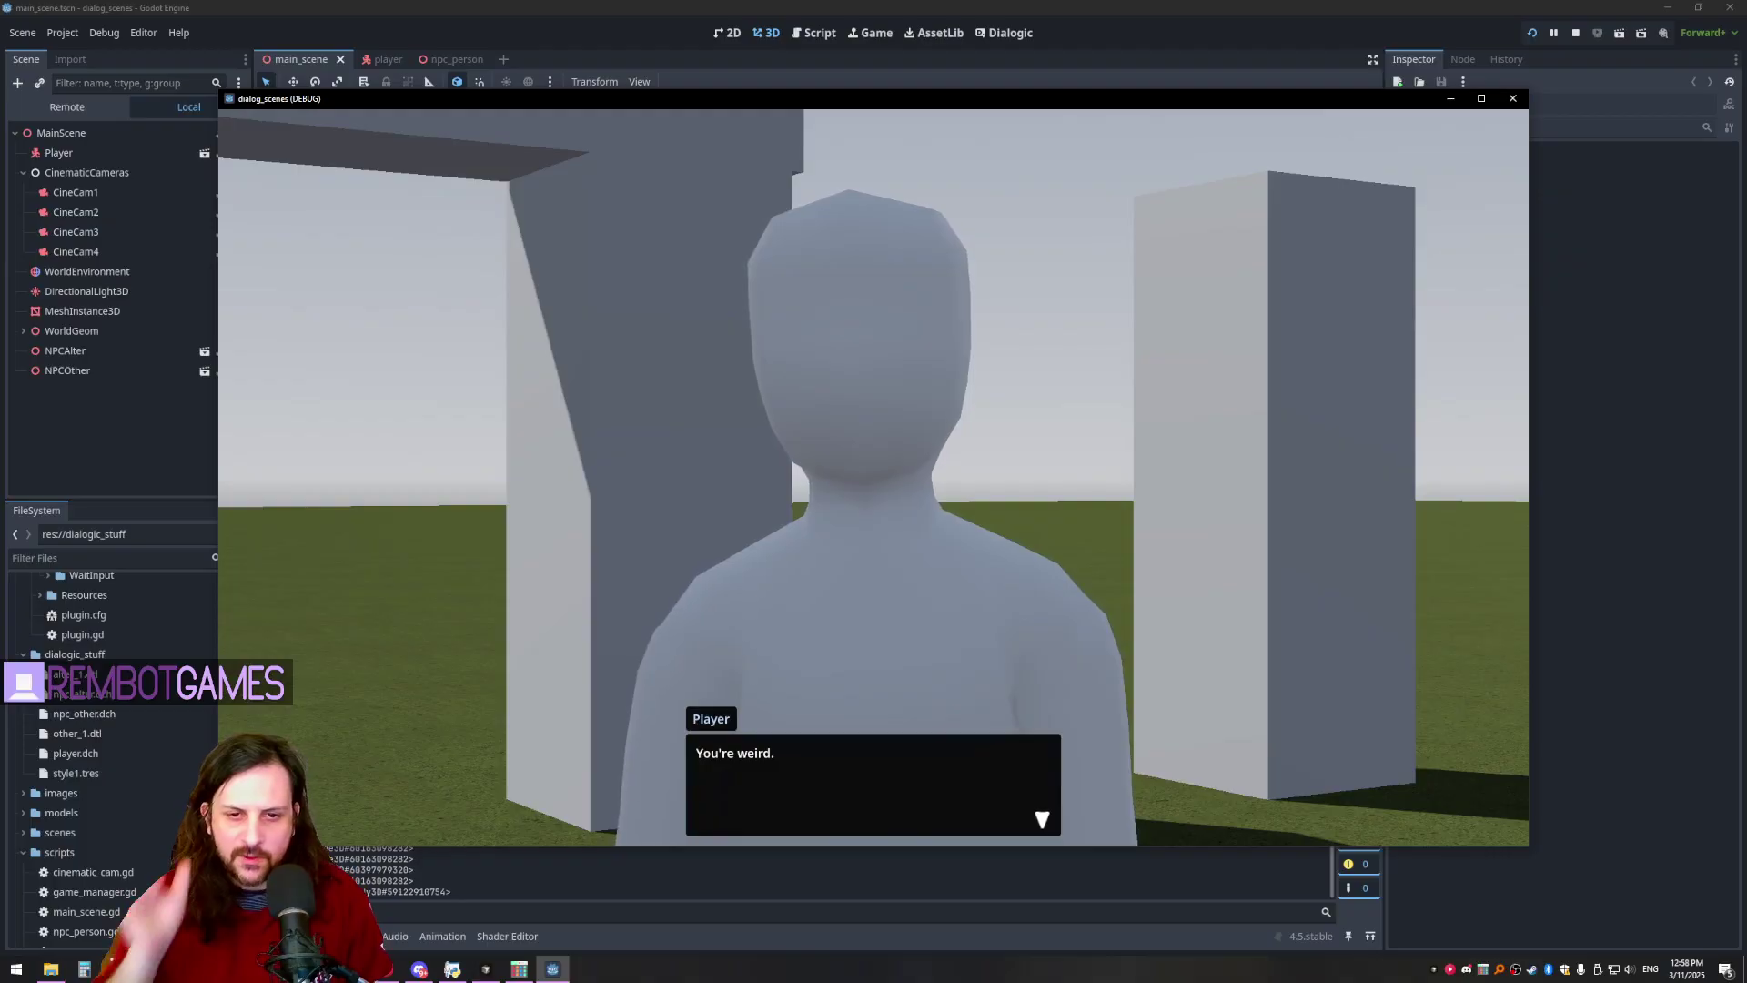
key("Return")
key("Return")
key("Return")
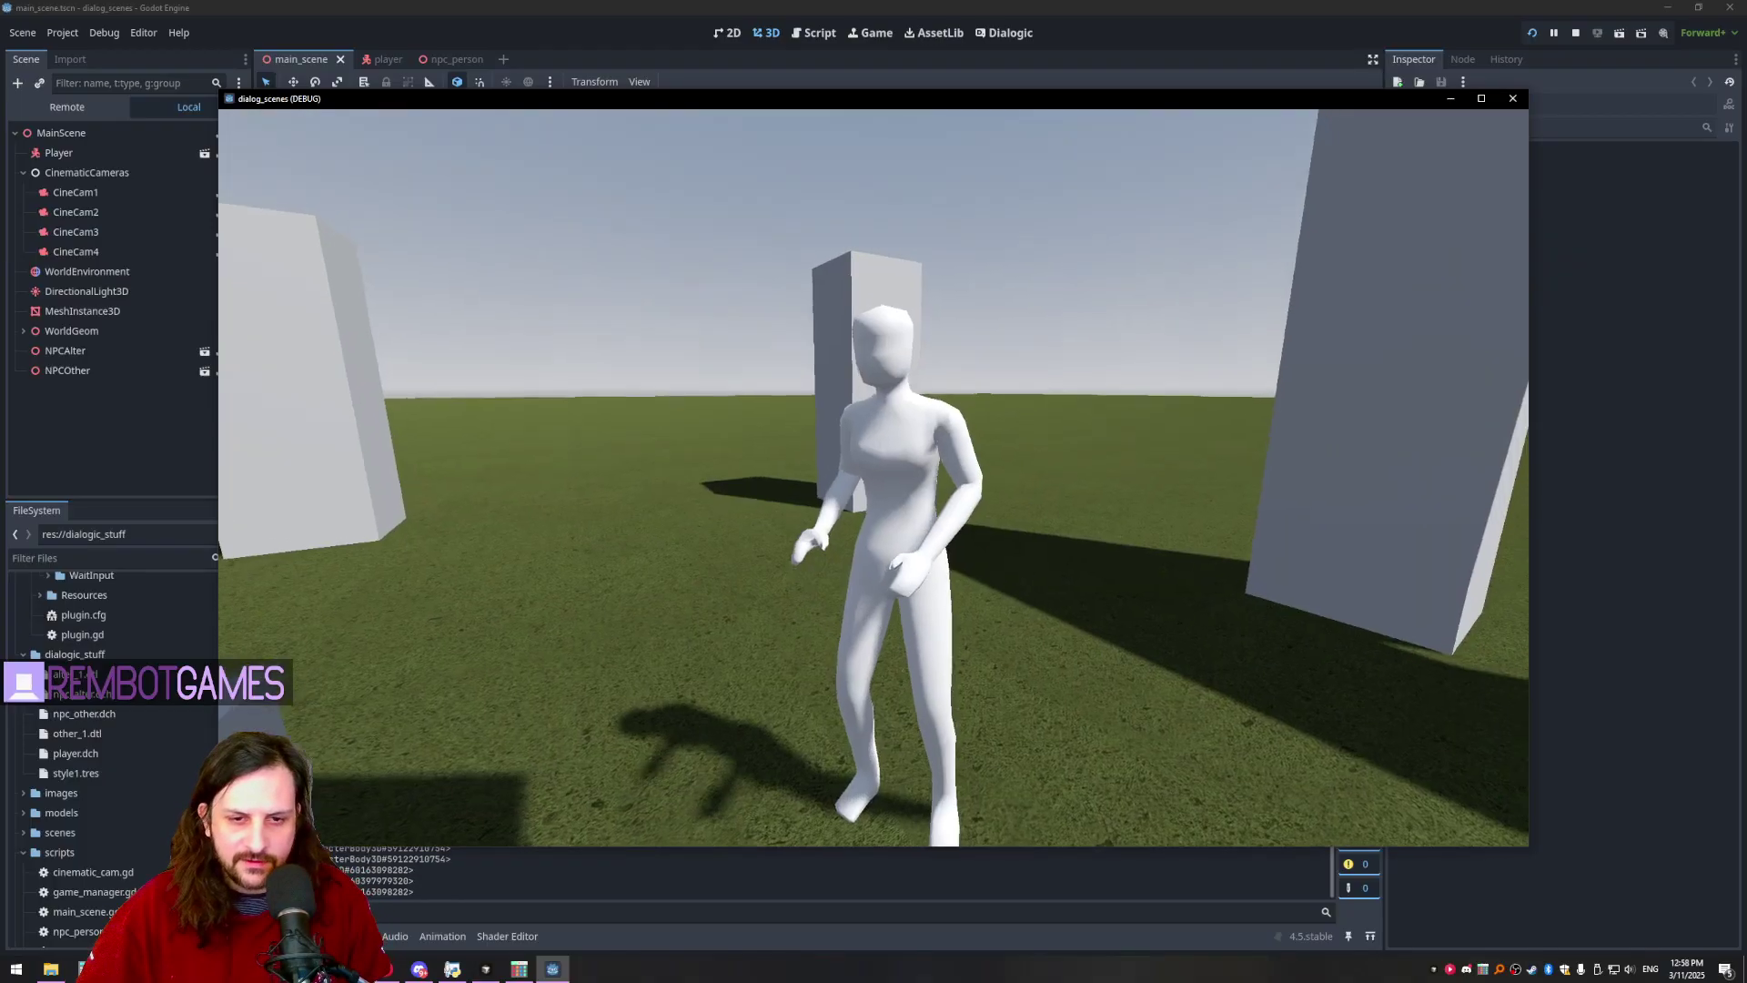
key("w")
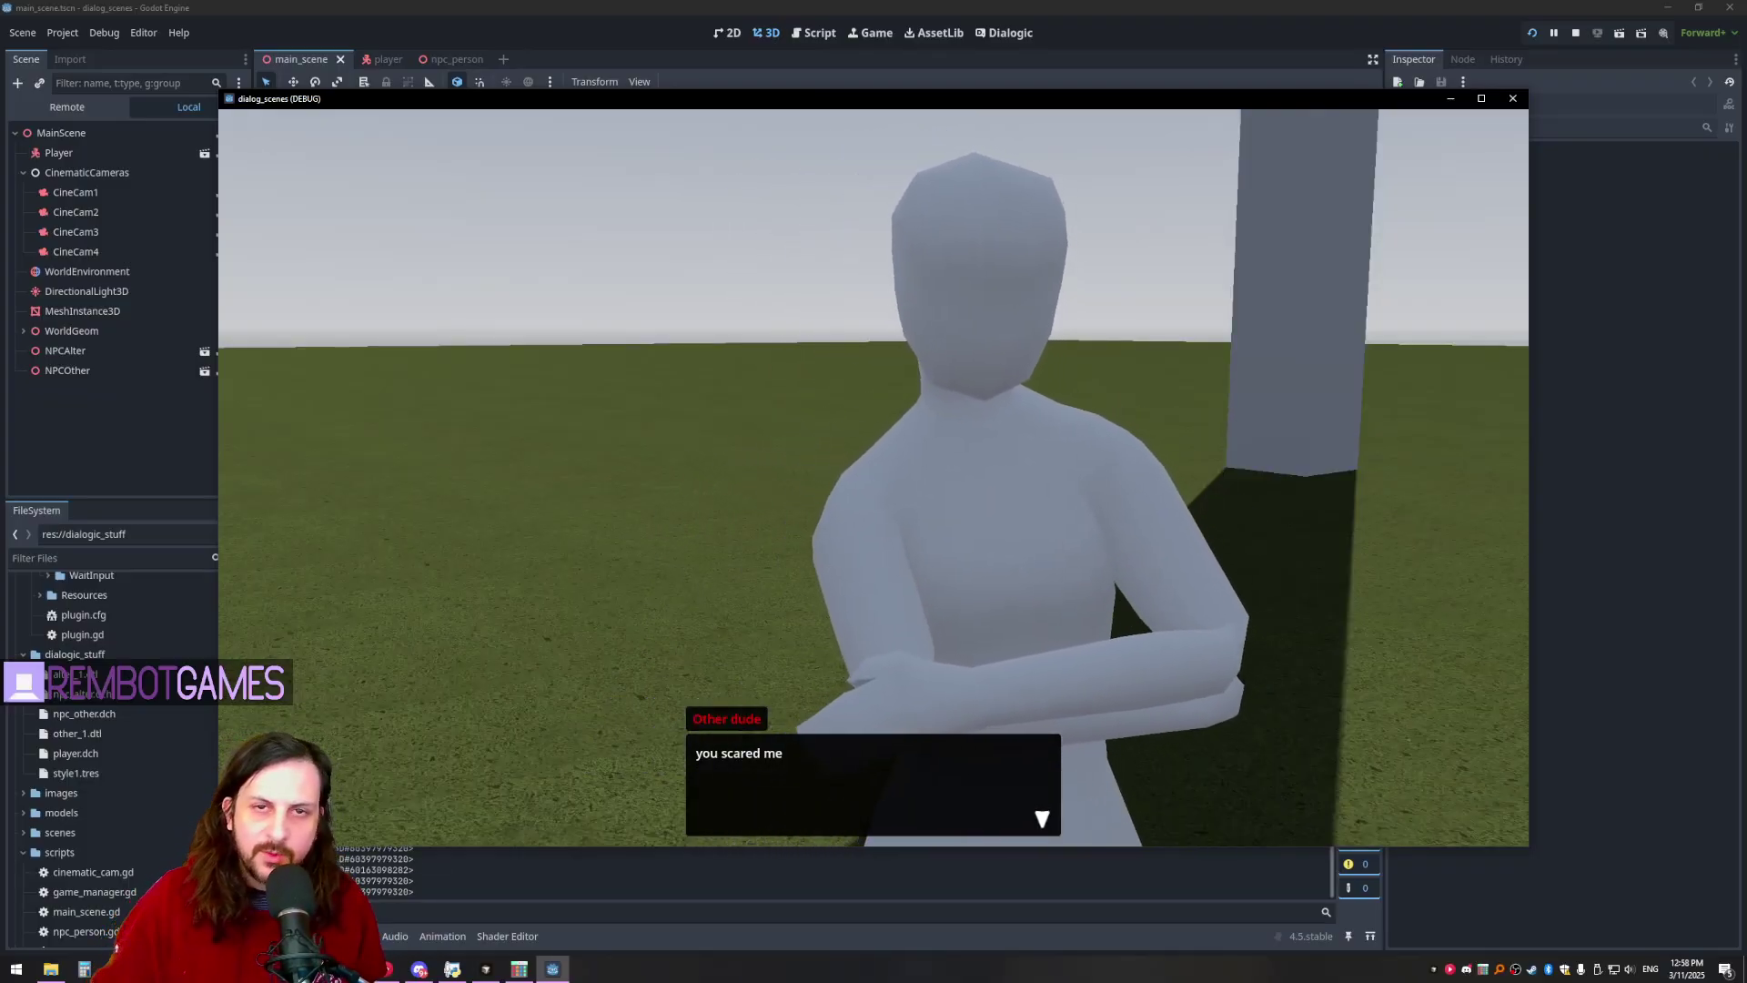
key("F8")
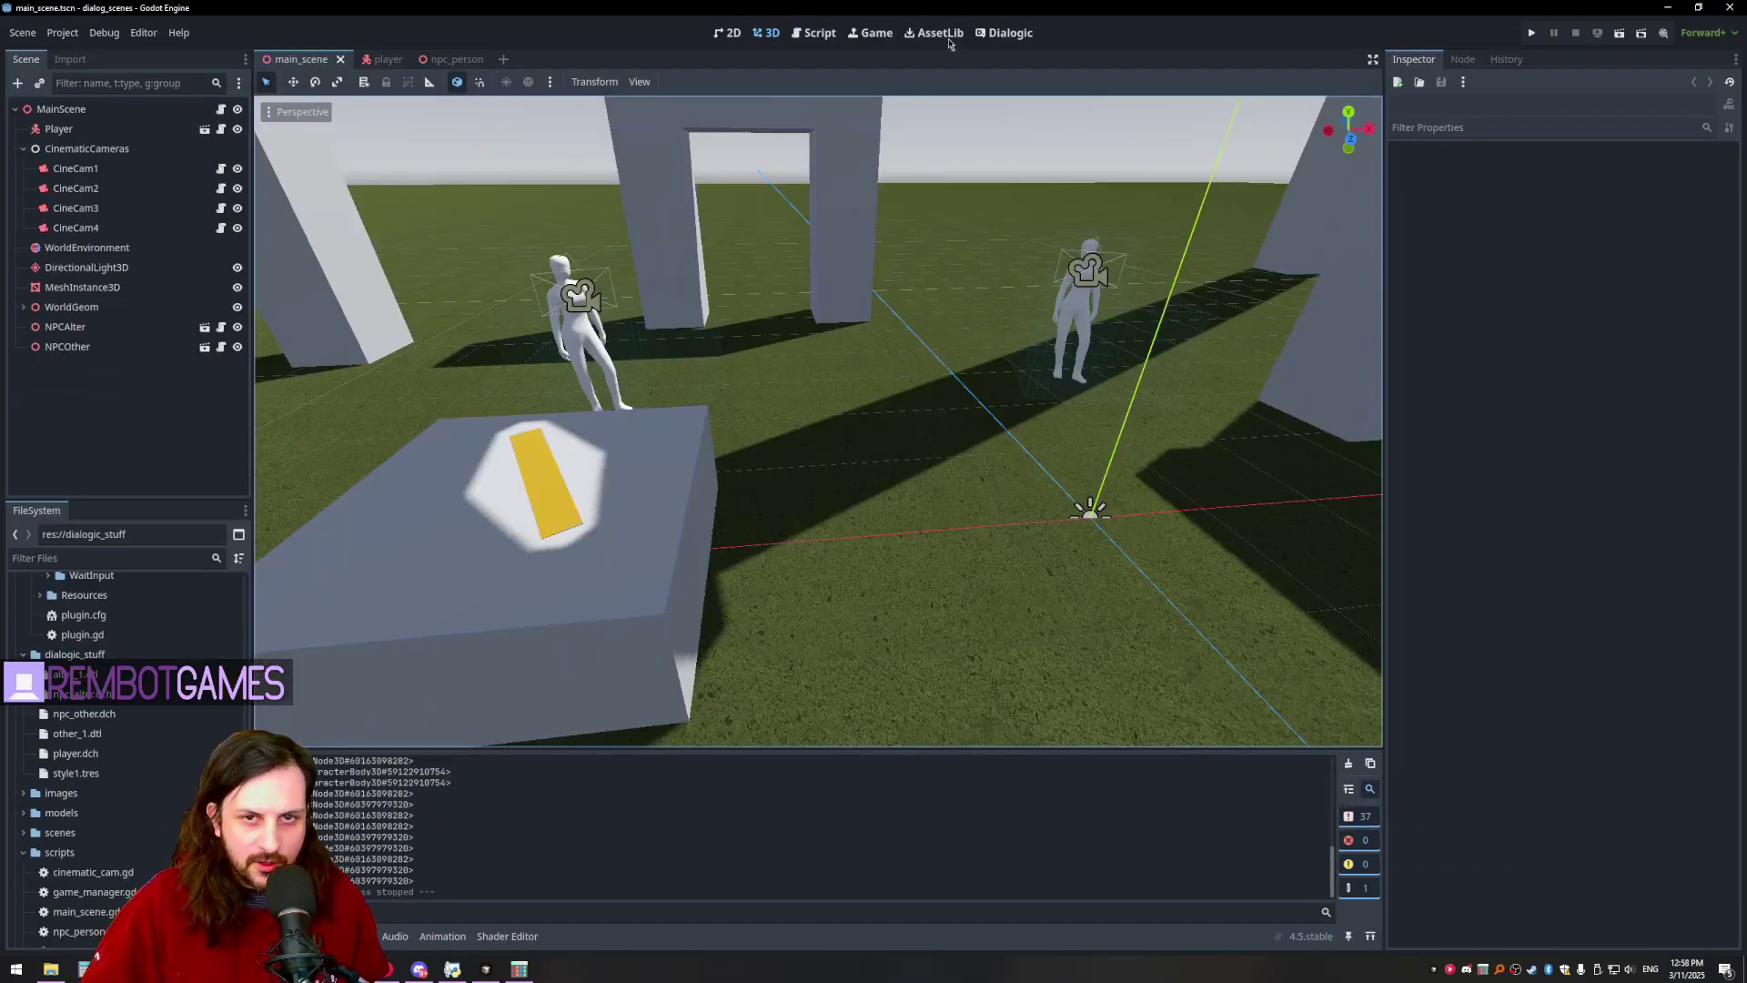
- Open the Visual Novel Textbox layer of style1 in Dialogic, narrowing the resource list and widening the Layers list
left_click(1005, 33)
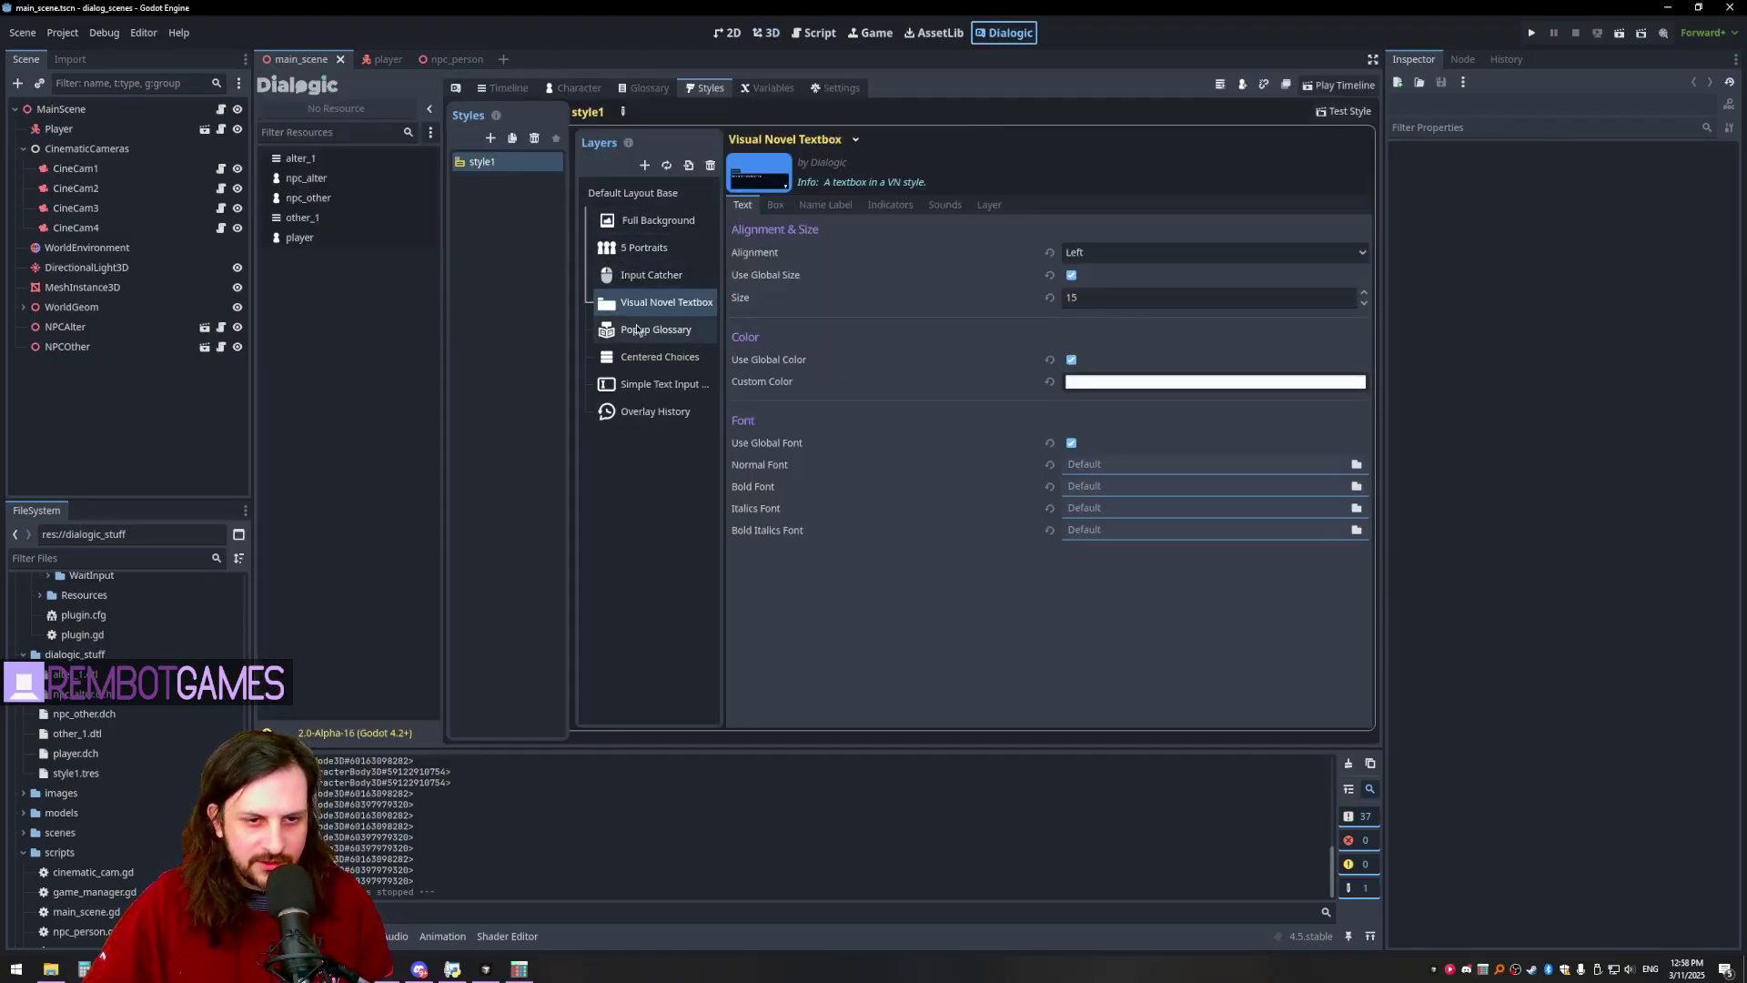
left_click(683, 330)
left_click(670, 304)
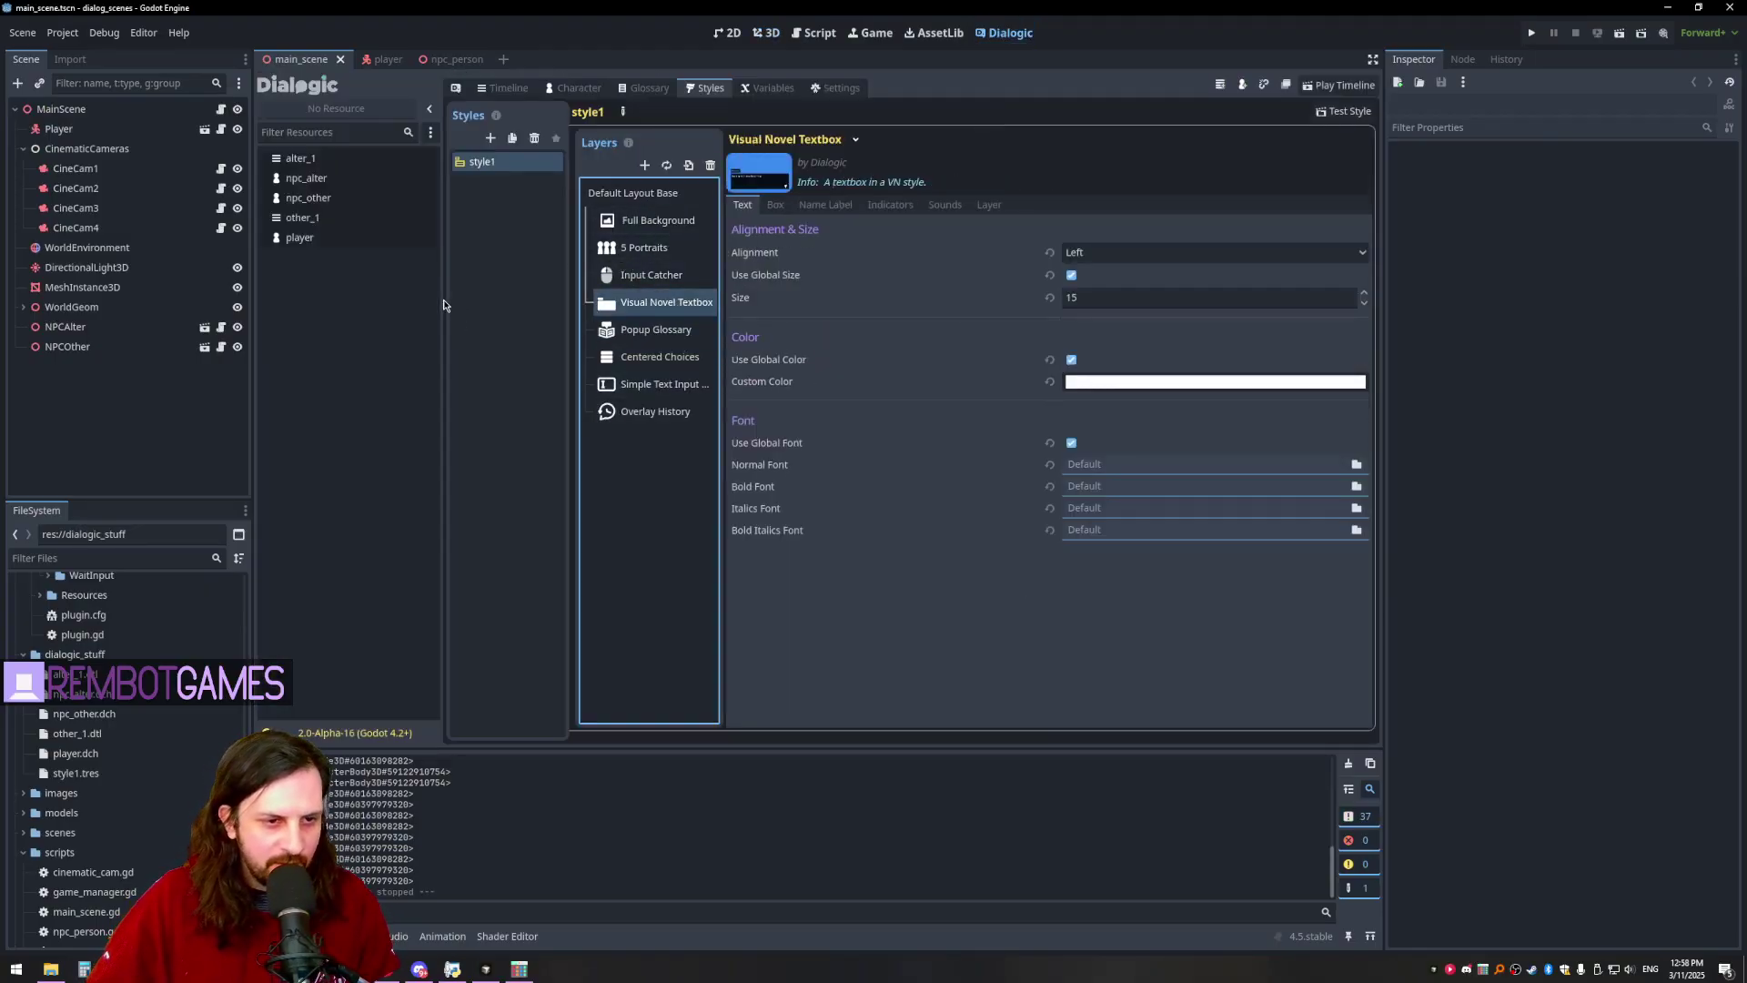
left_click_drag(440, 299, 392, 300)
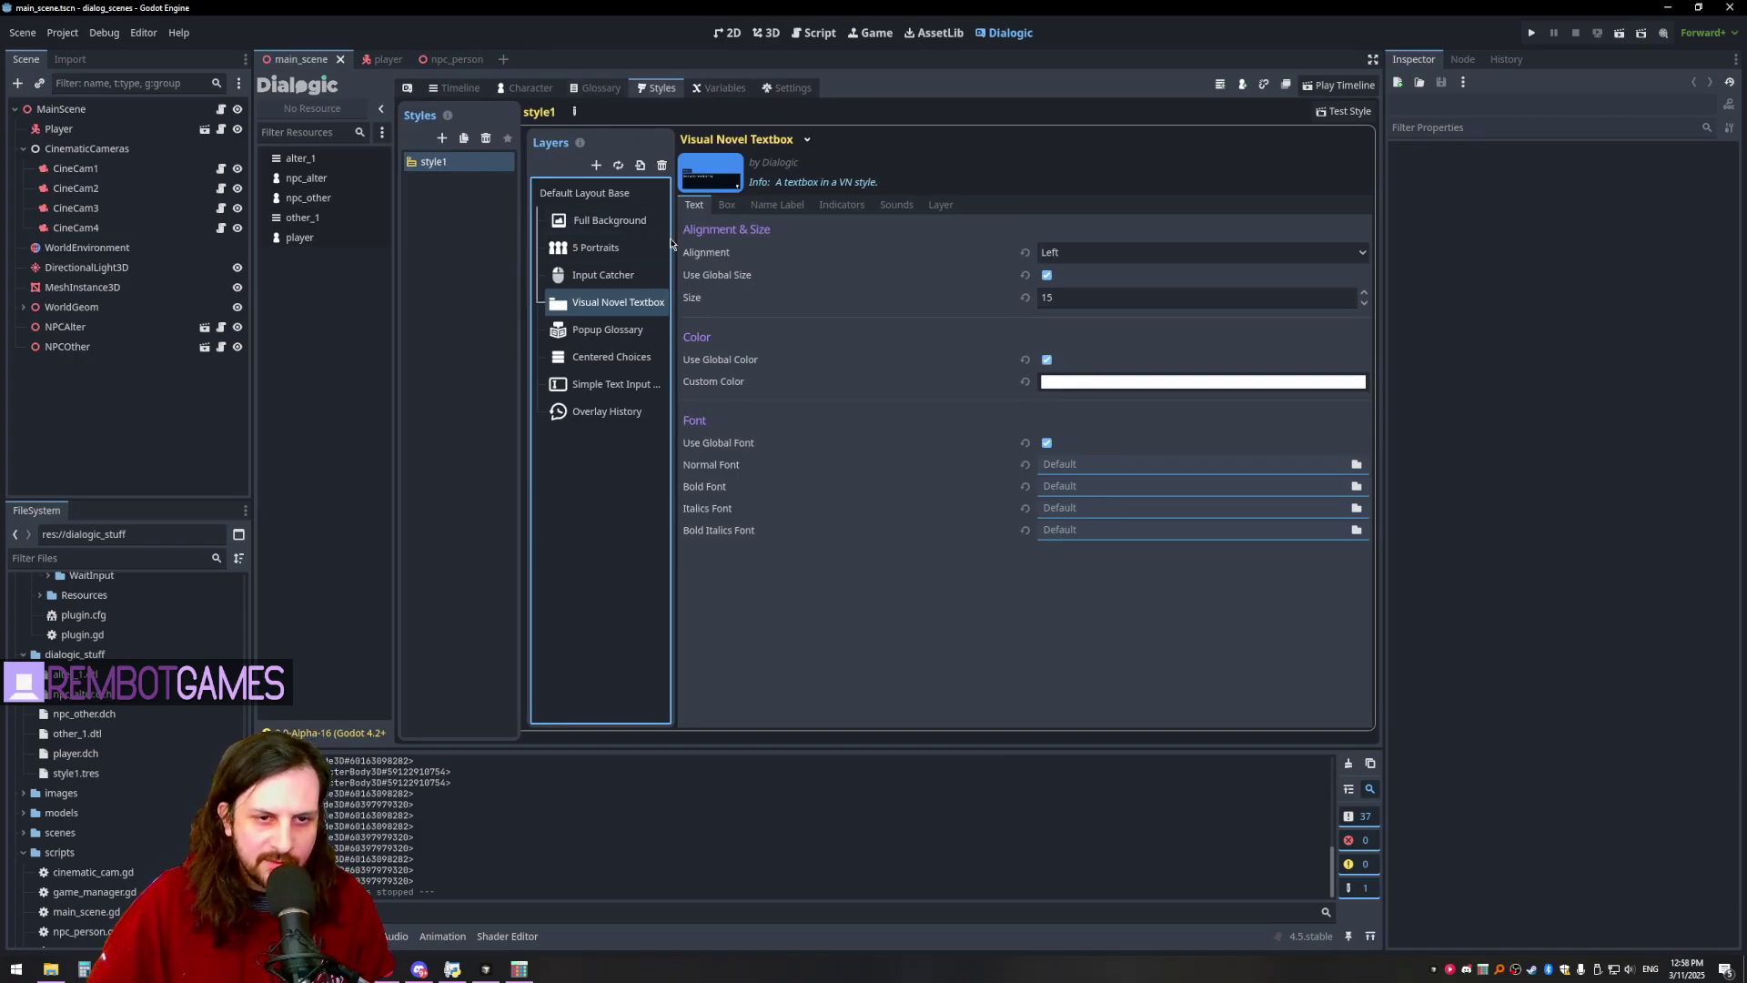
left_click_drag(676, 241, 698, 94)
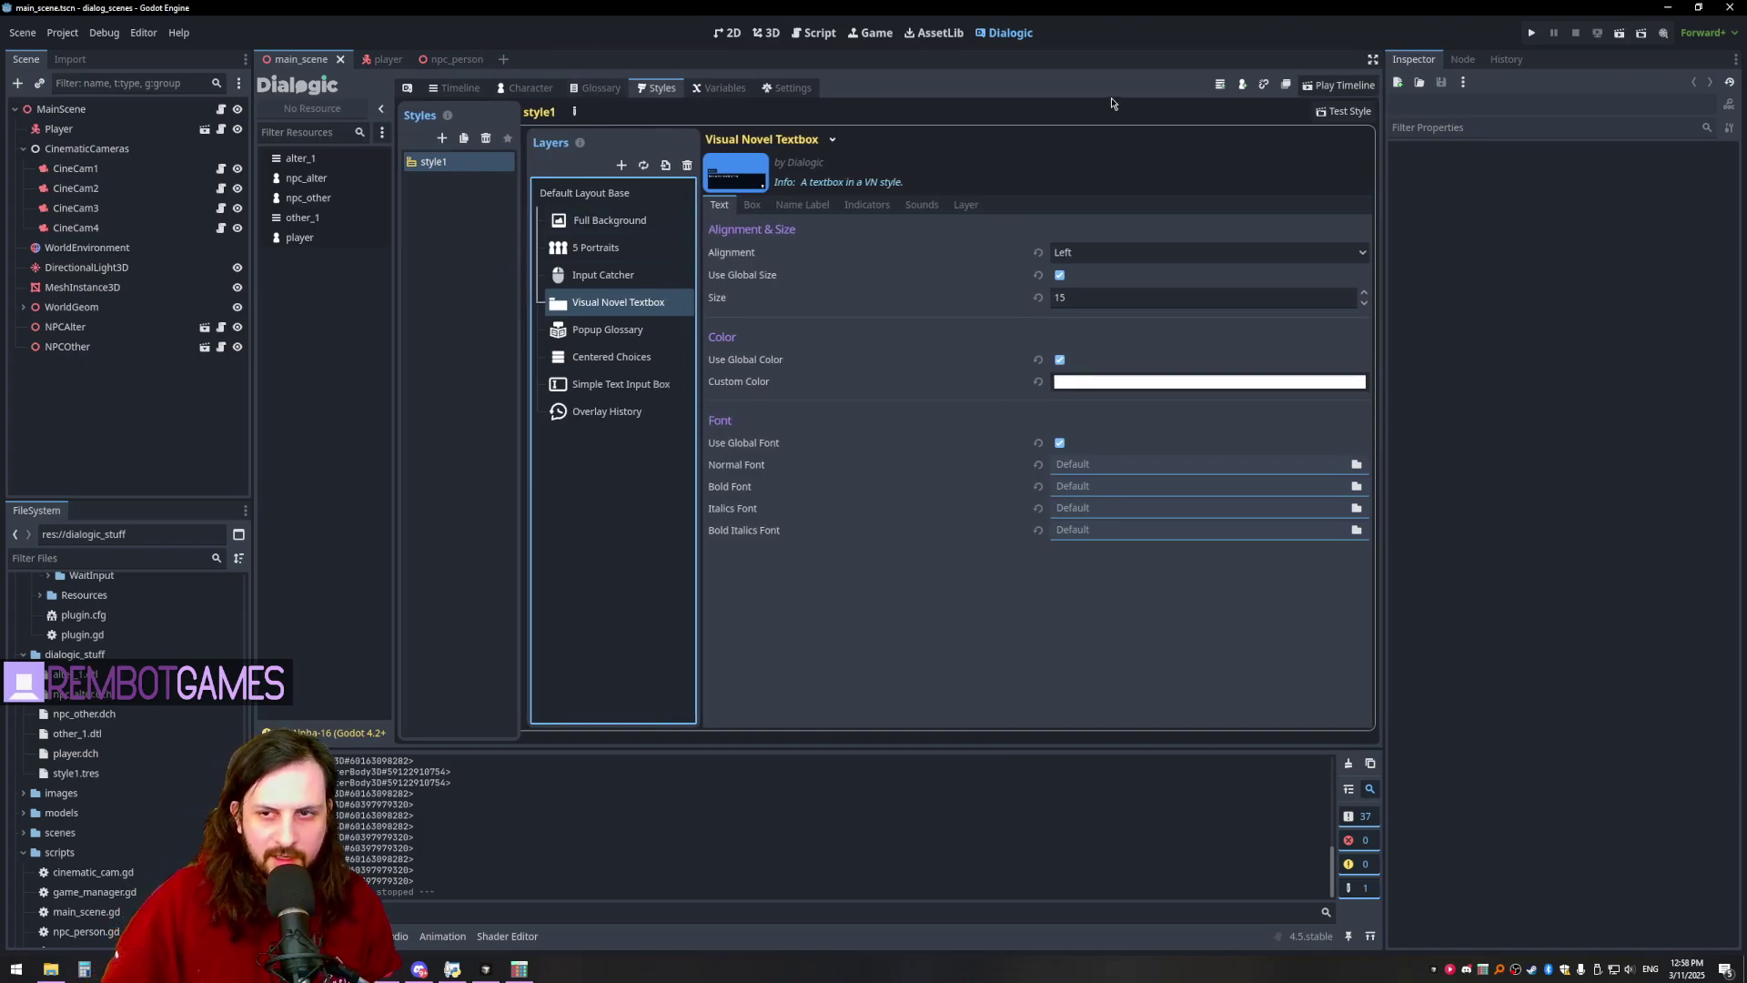
- Open Dialogic's character editor and view the settings of the player and npc_alter characters
left_click(456, 246)
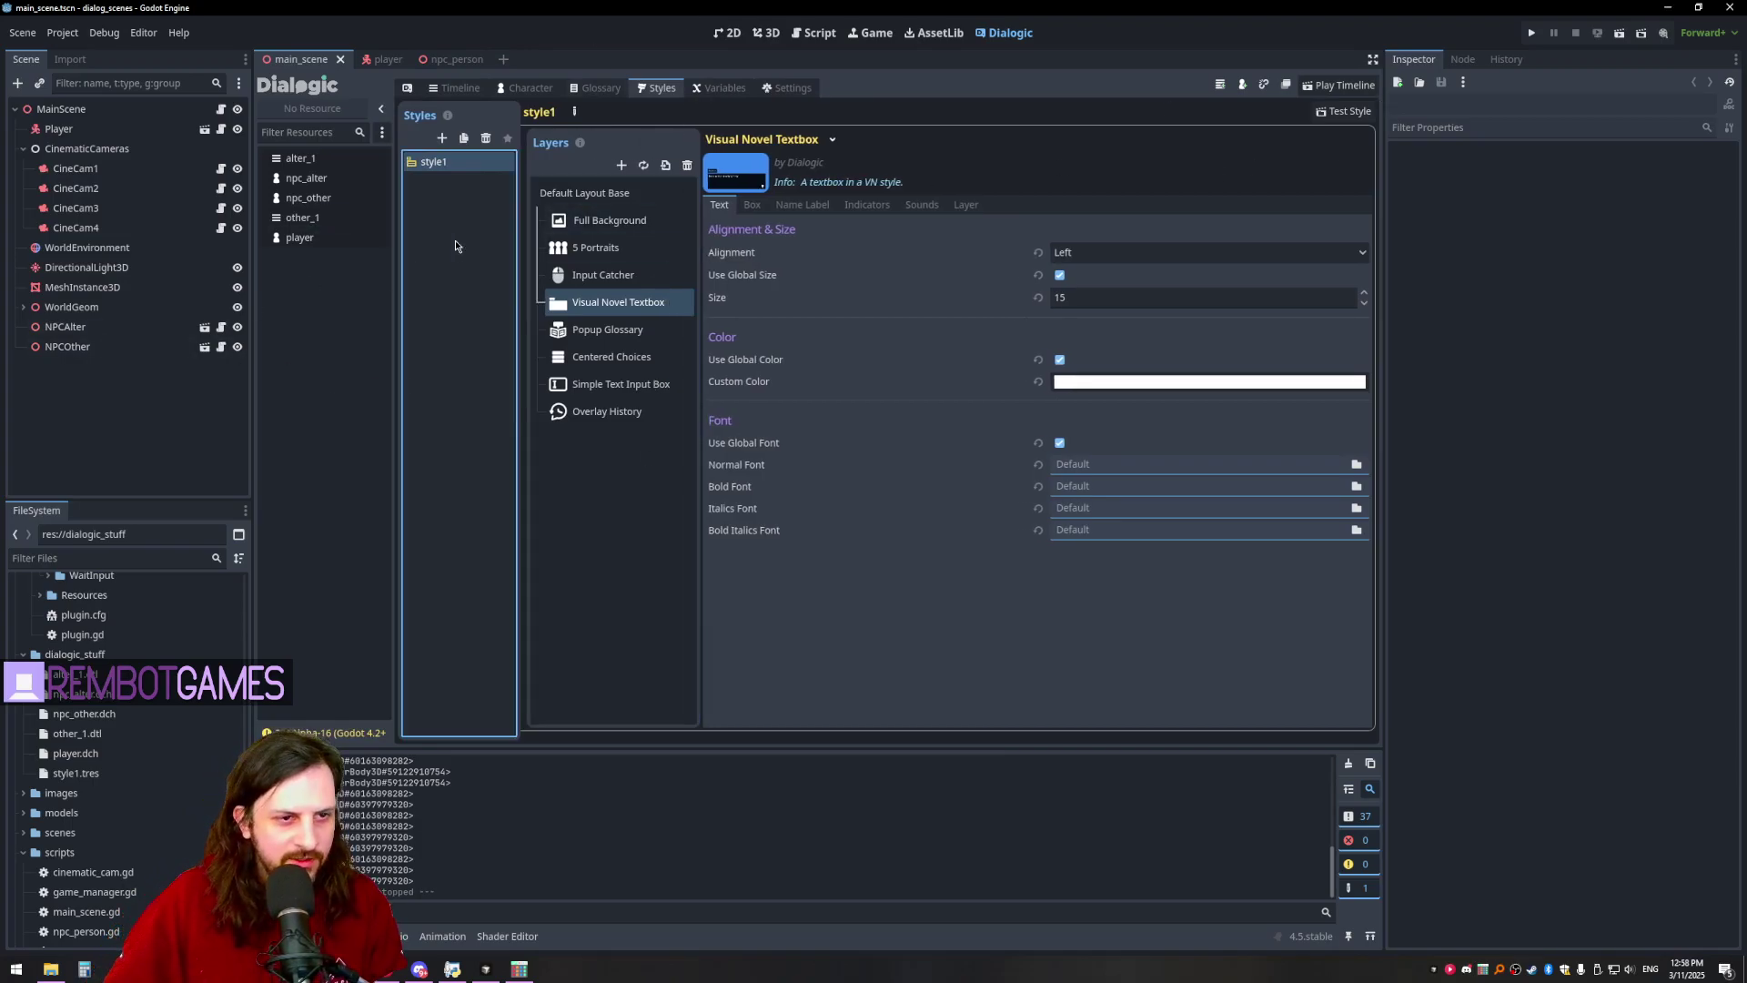
left_click(523, 88)
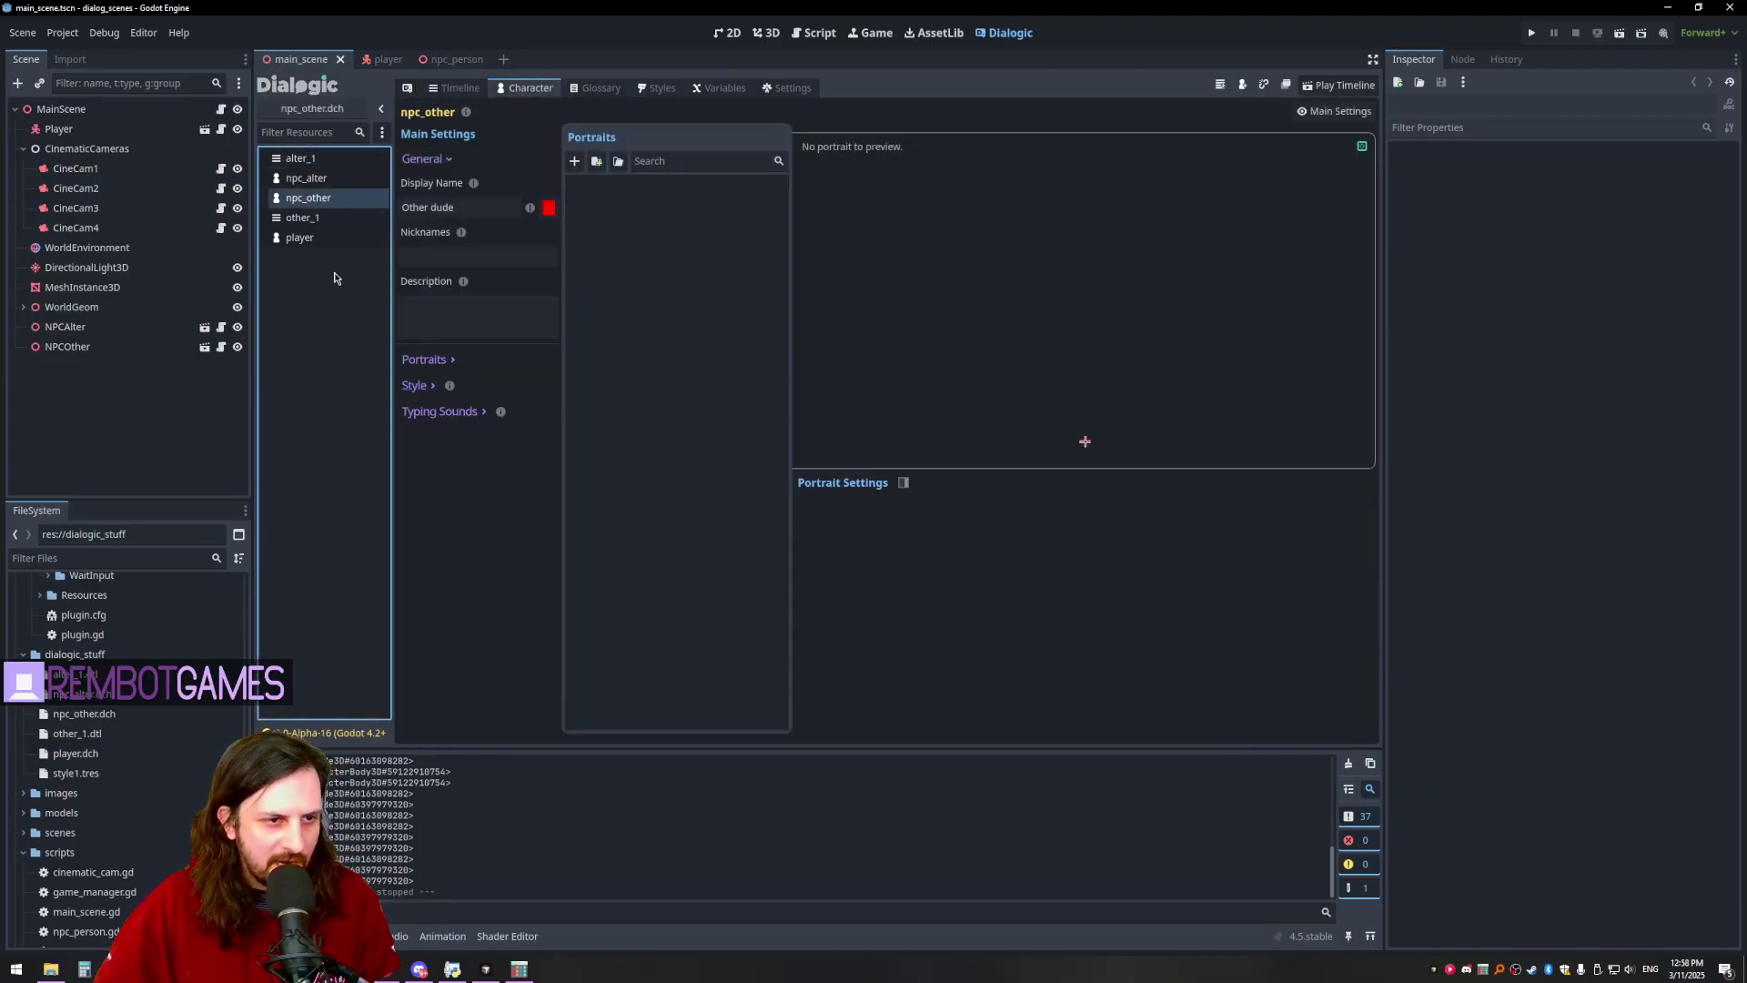
left_click(324, 237)
left_click(318, 183)
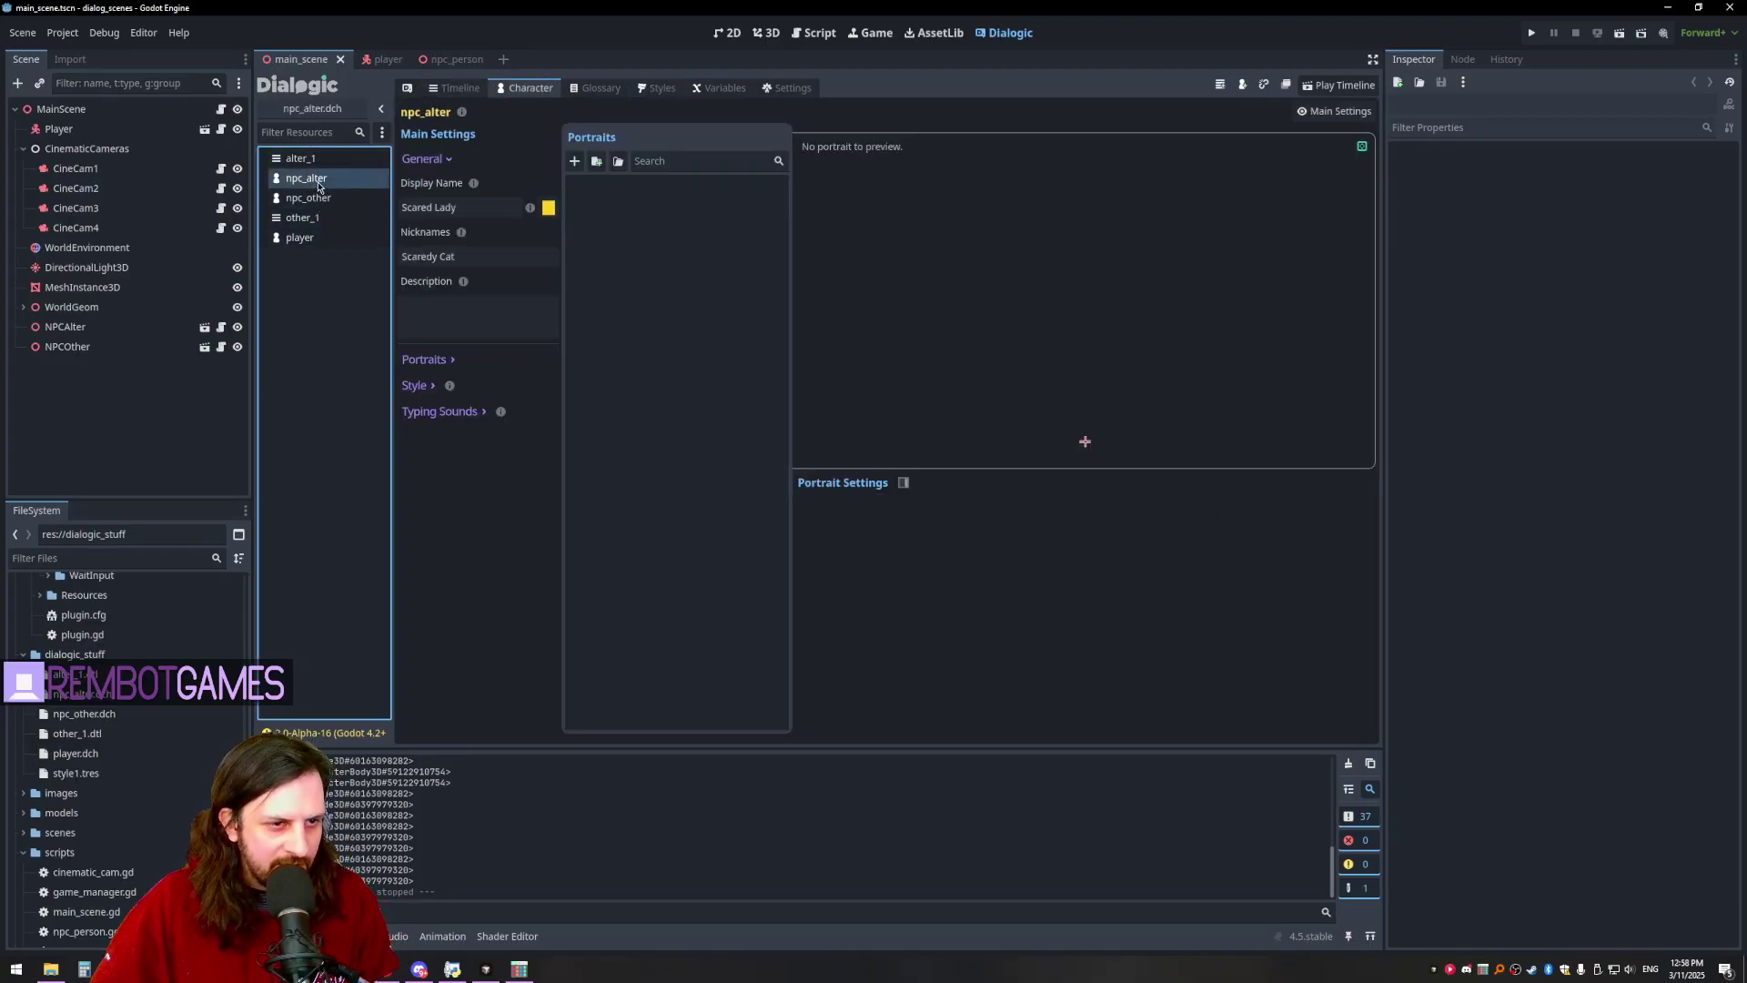
- View the Style setting of npc_alter and the settings of the npc_other and player characters
left_click(420, 386)
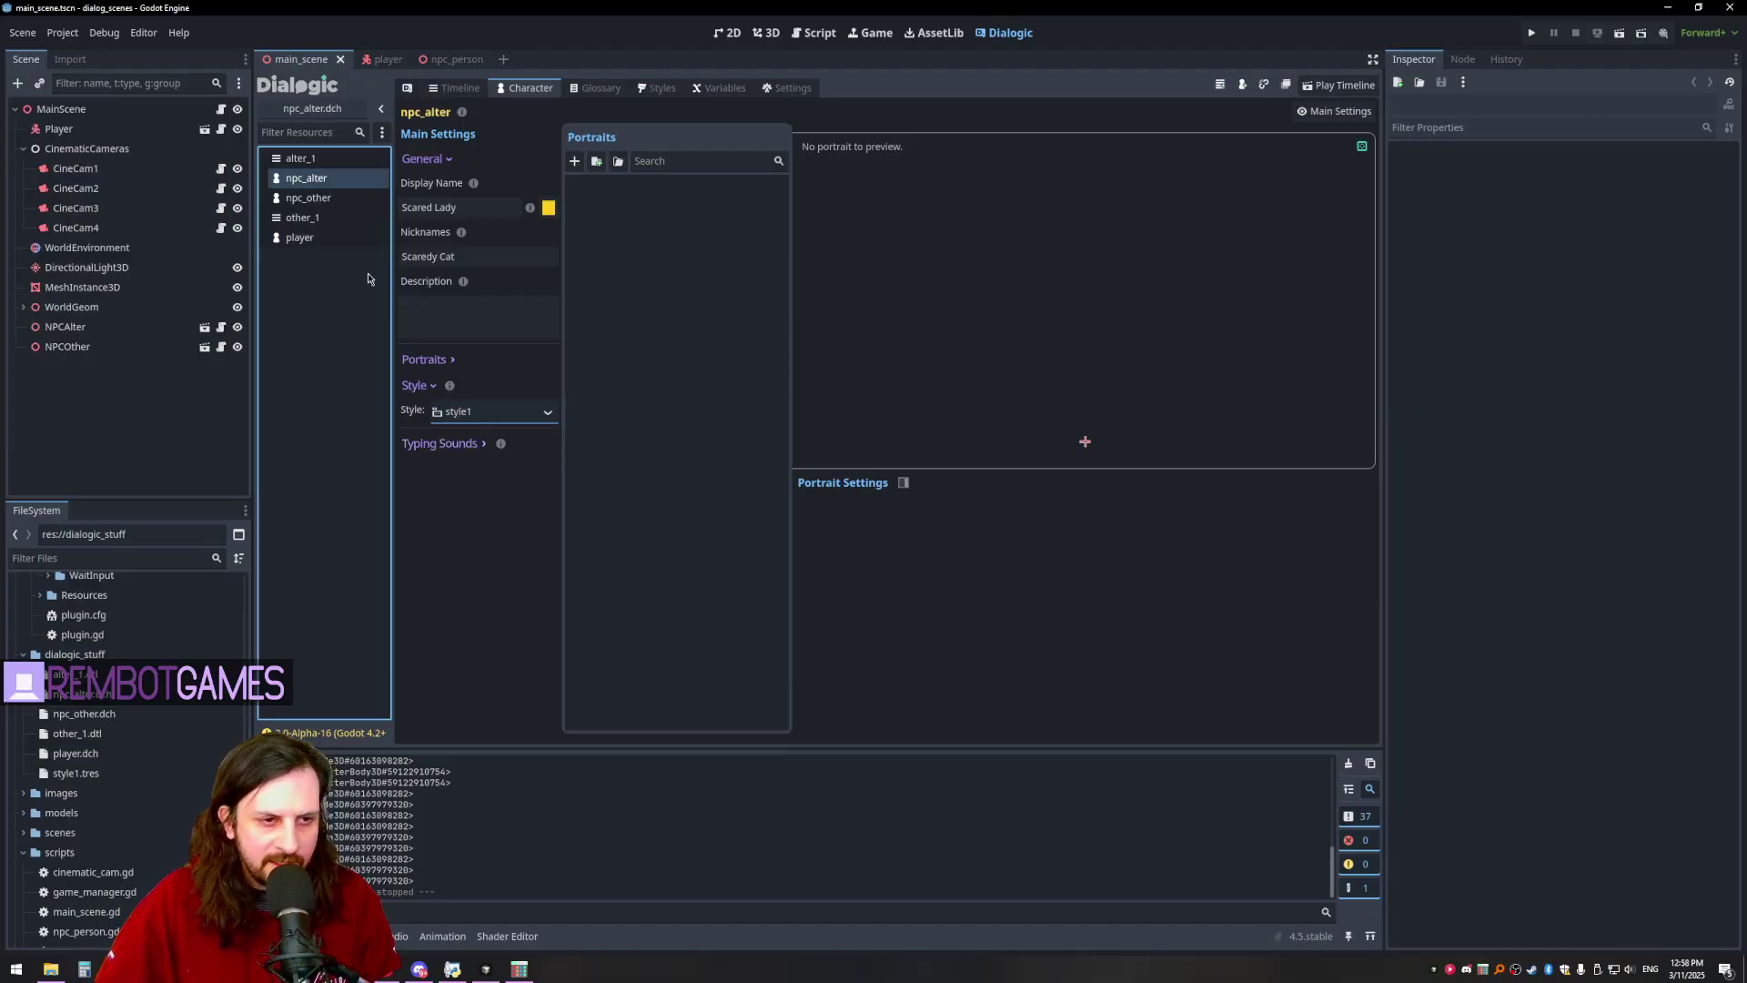
left_click(318, 200)
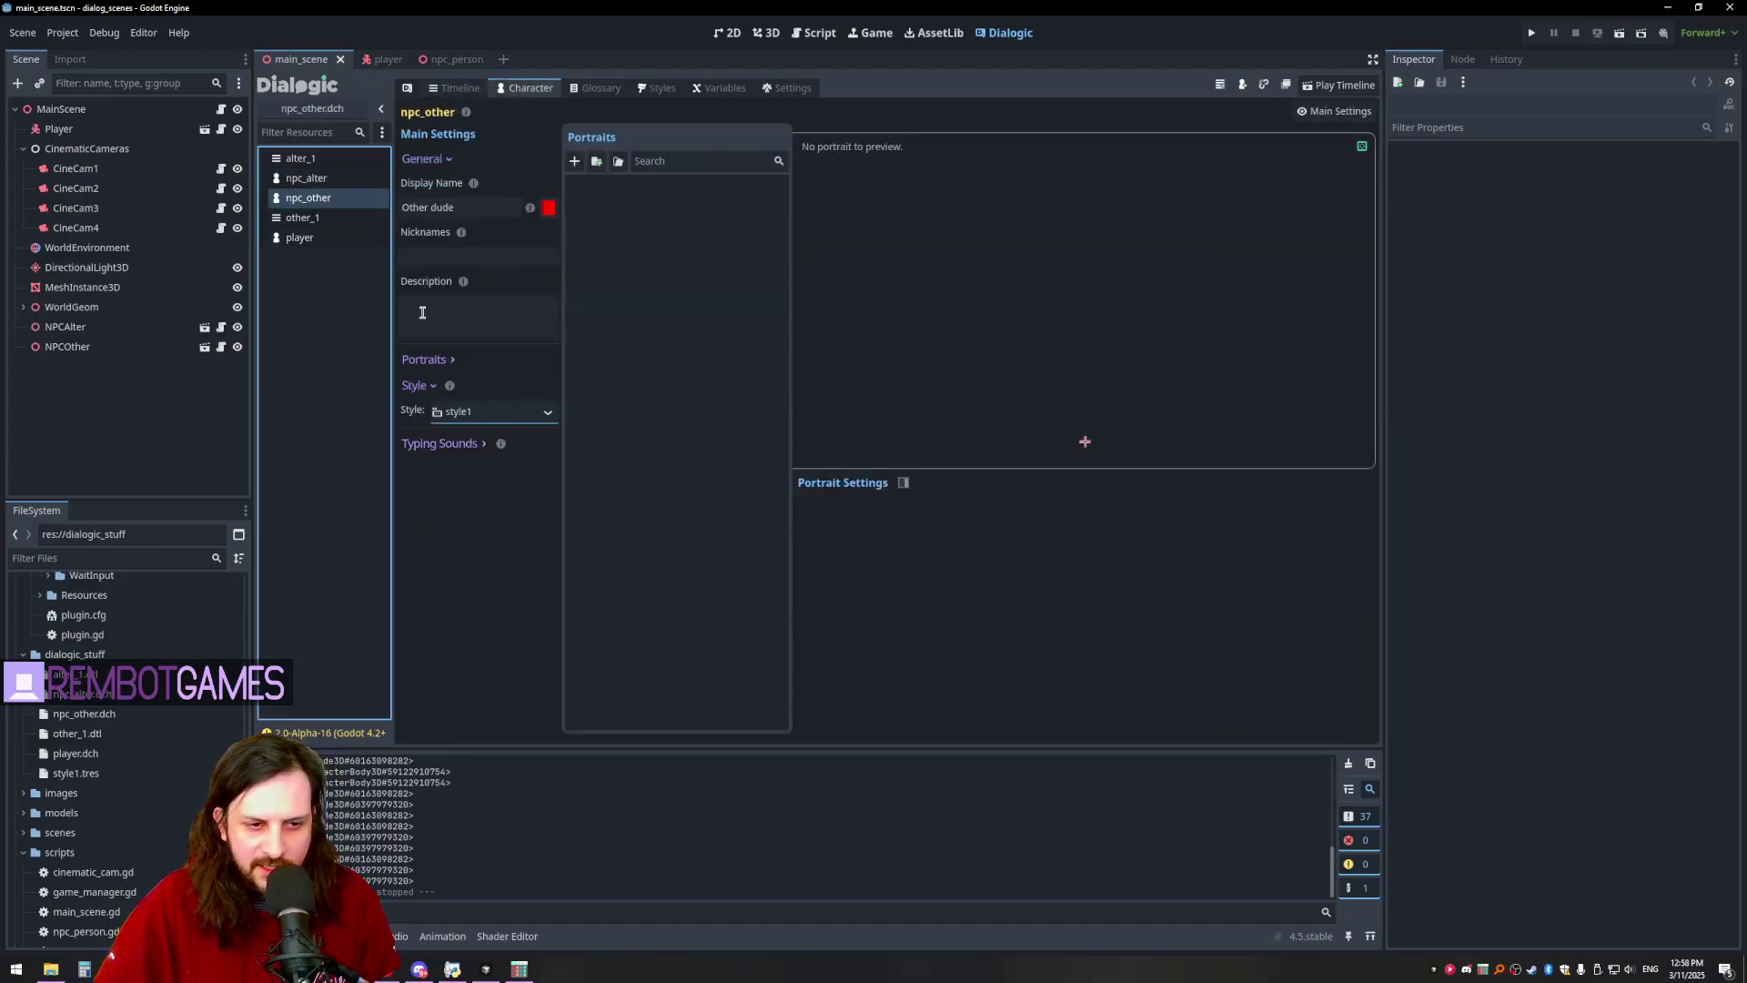
left_click(305, 237)
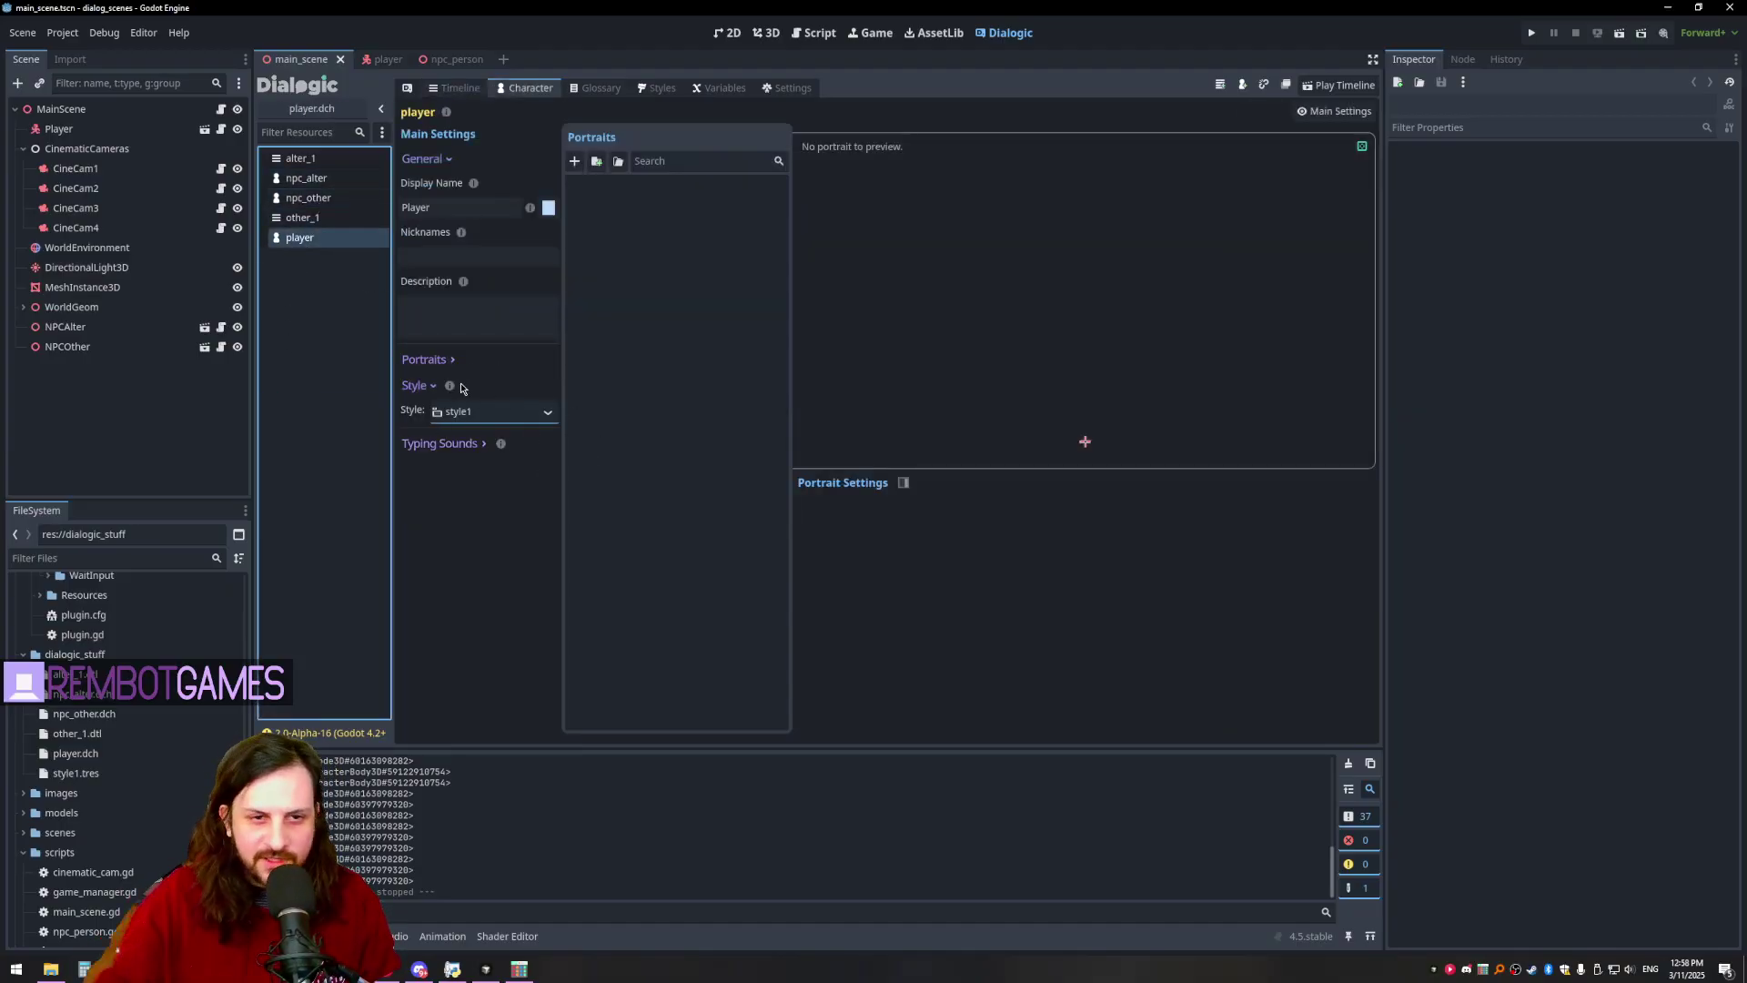
- Return to the Dialogic styles and open the Box settings of style1's Visual Novel Textbox layer
left_click(659, 90)
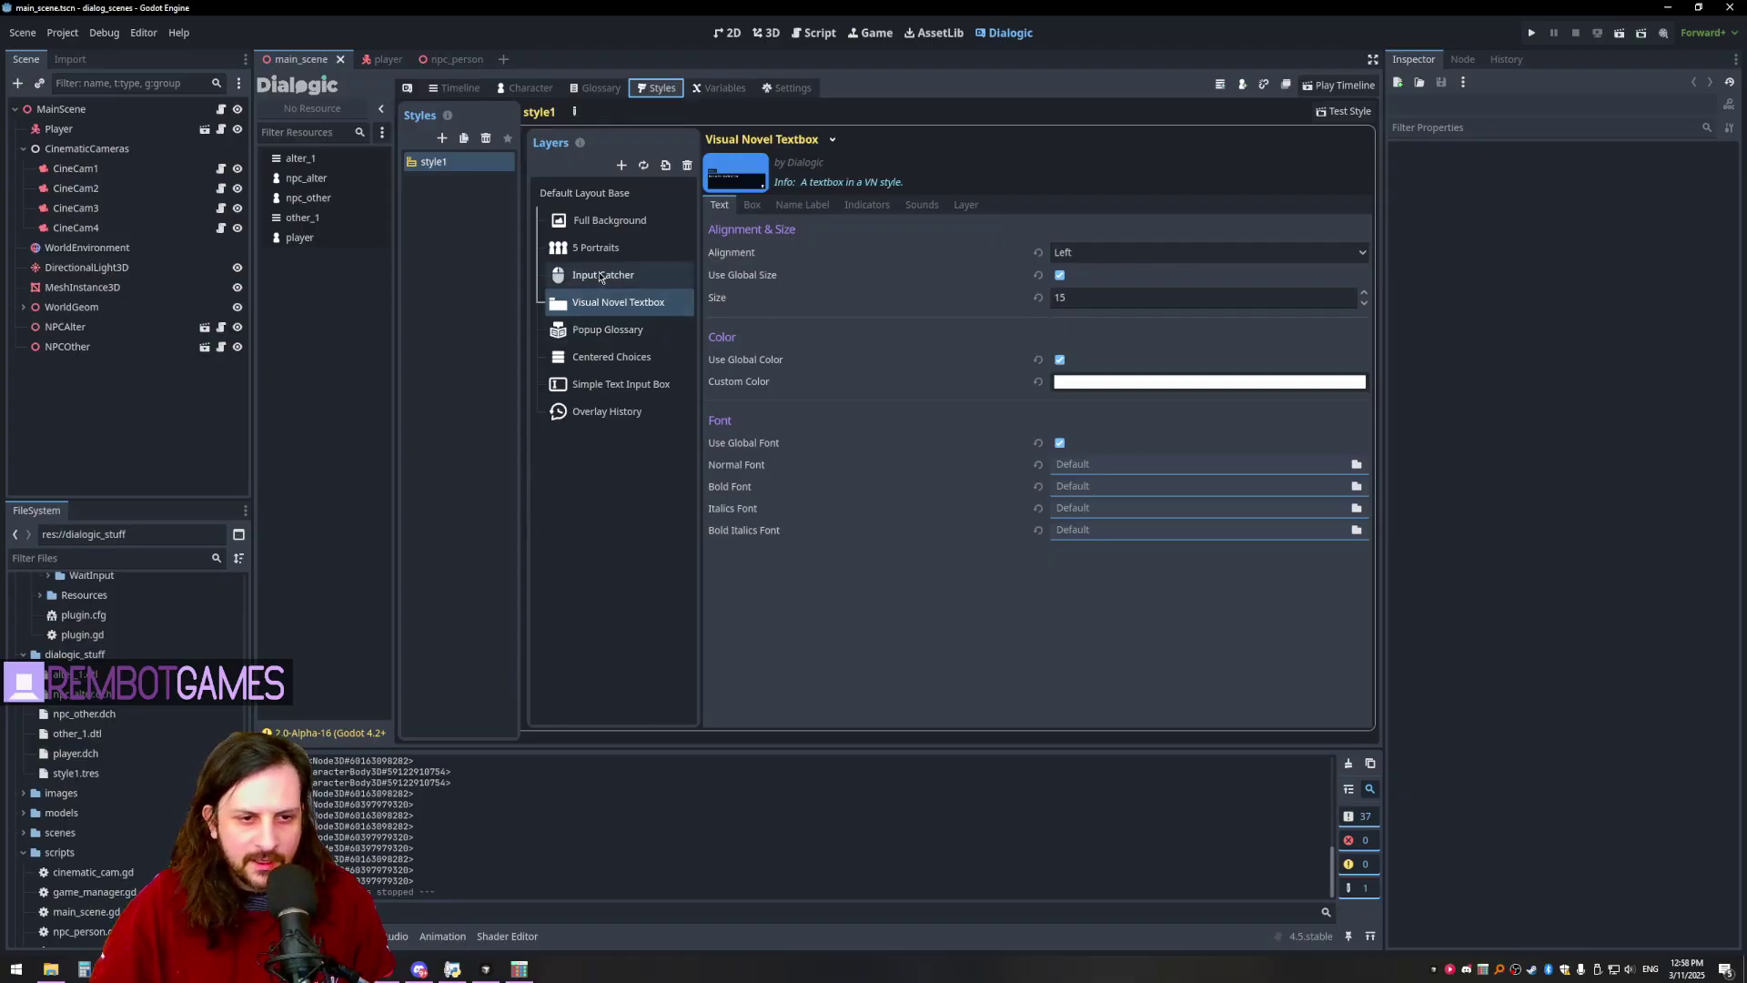
left_click(607, 307)
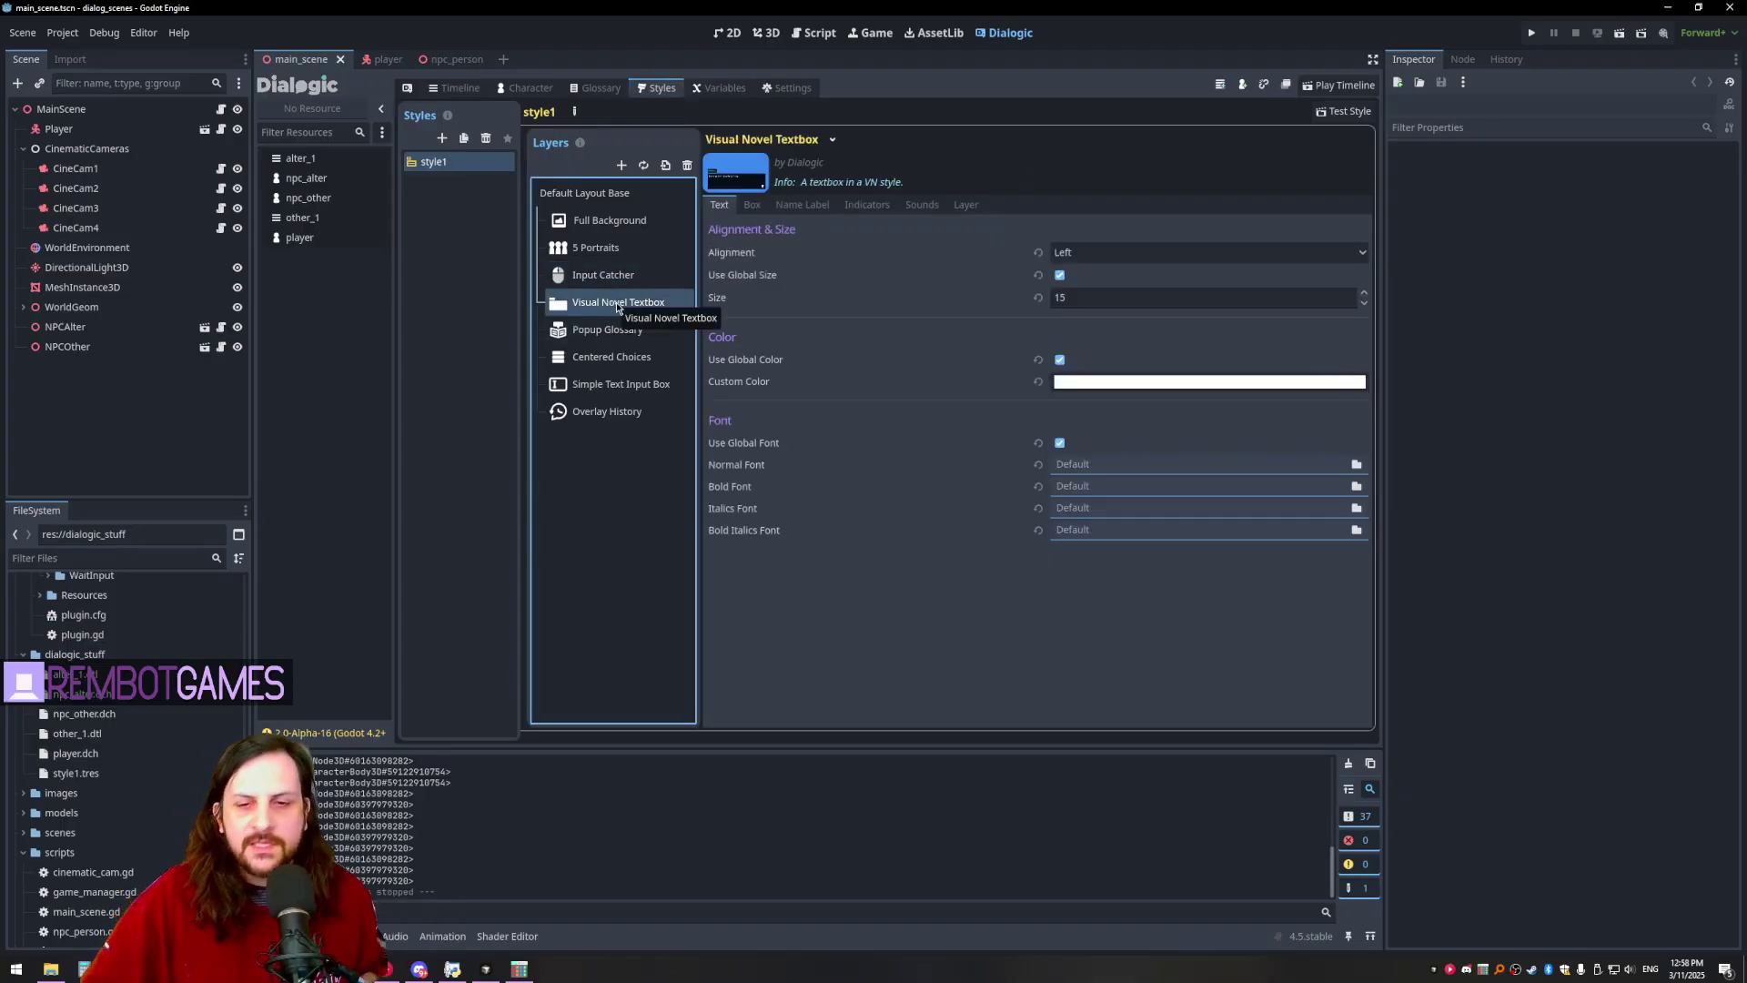
left_click(778, 206)
left_click(752, 208)
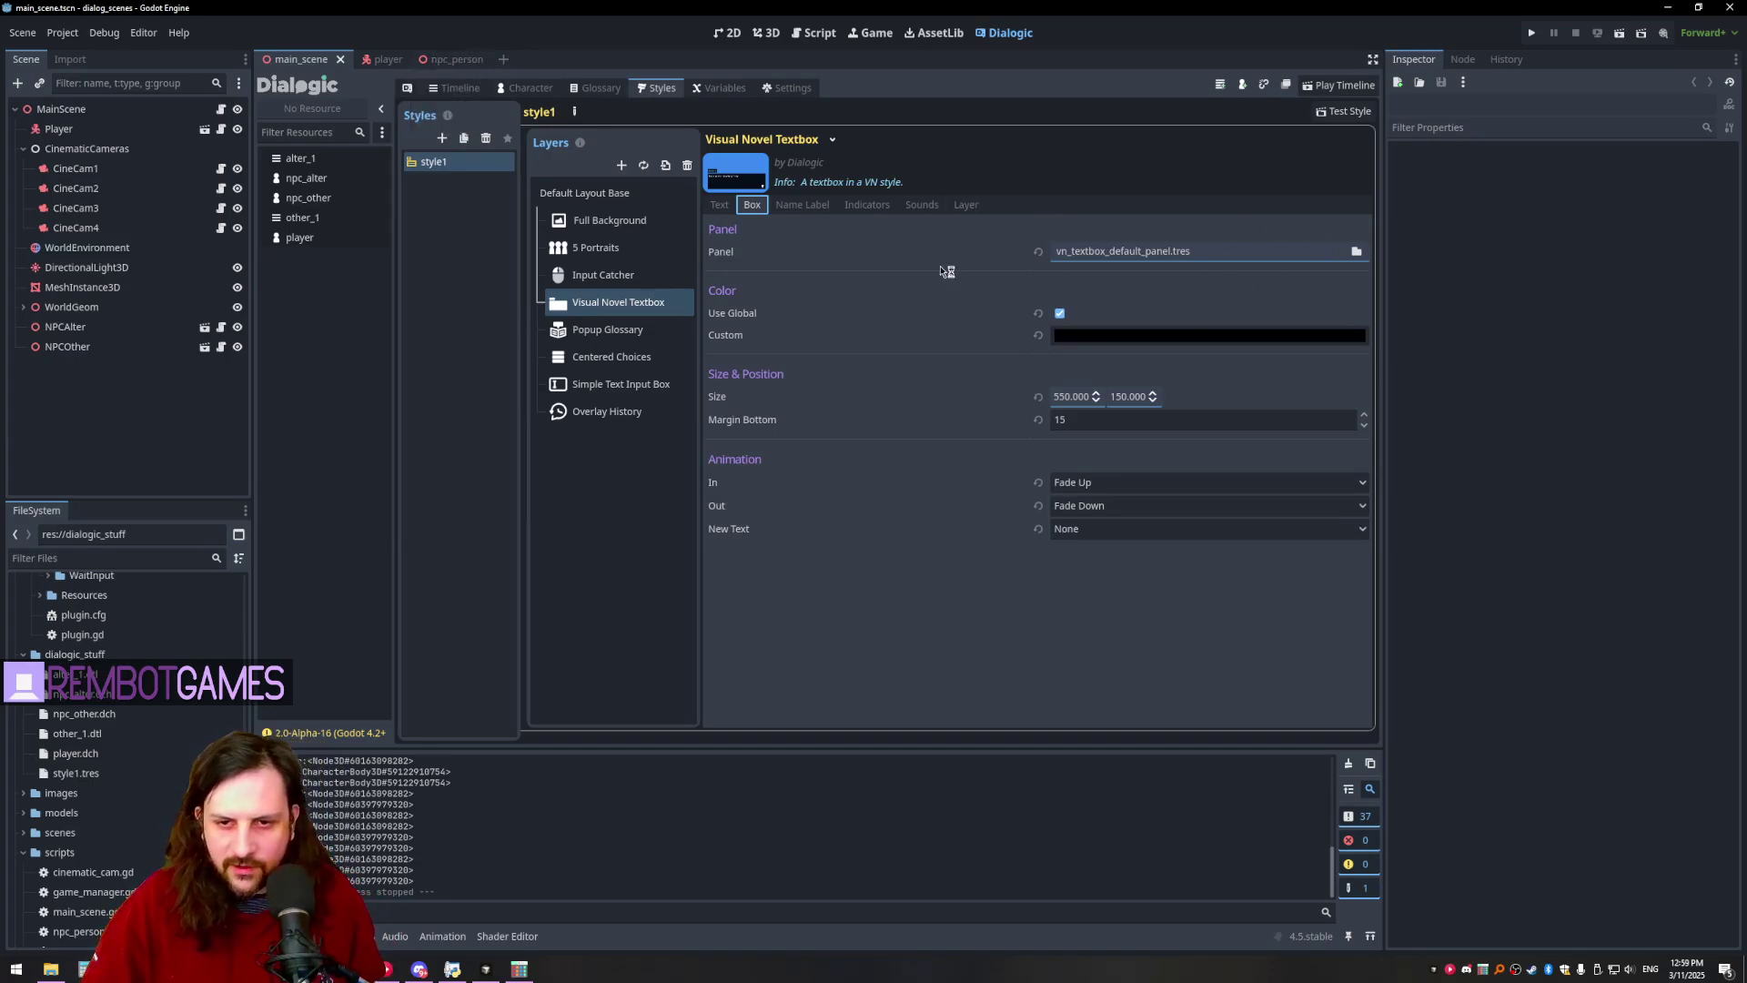
- Find the vn_textbox_default_panel resource in the project files and enlarge the FileSystem area
left_click_drag(1059, 259, 1155, 271)
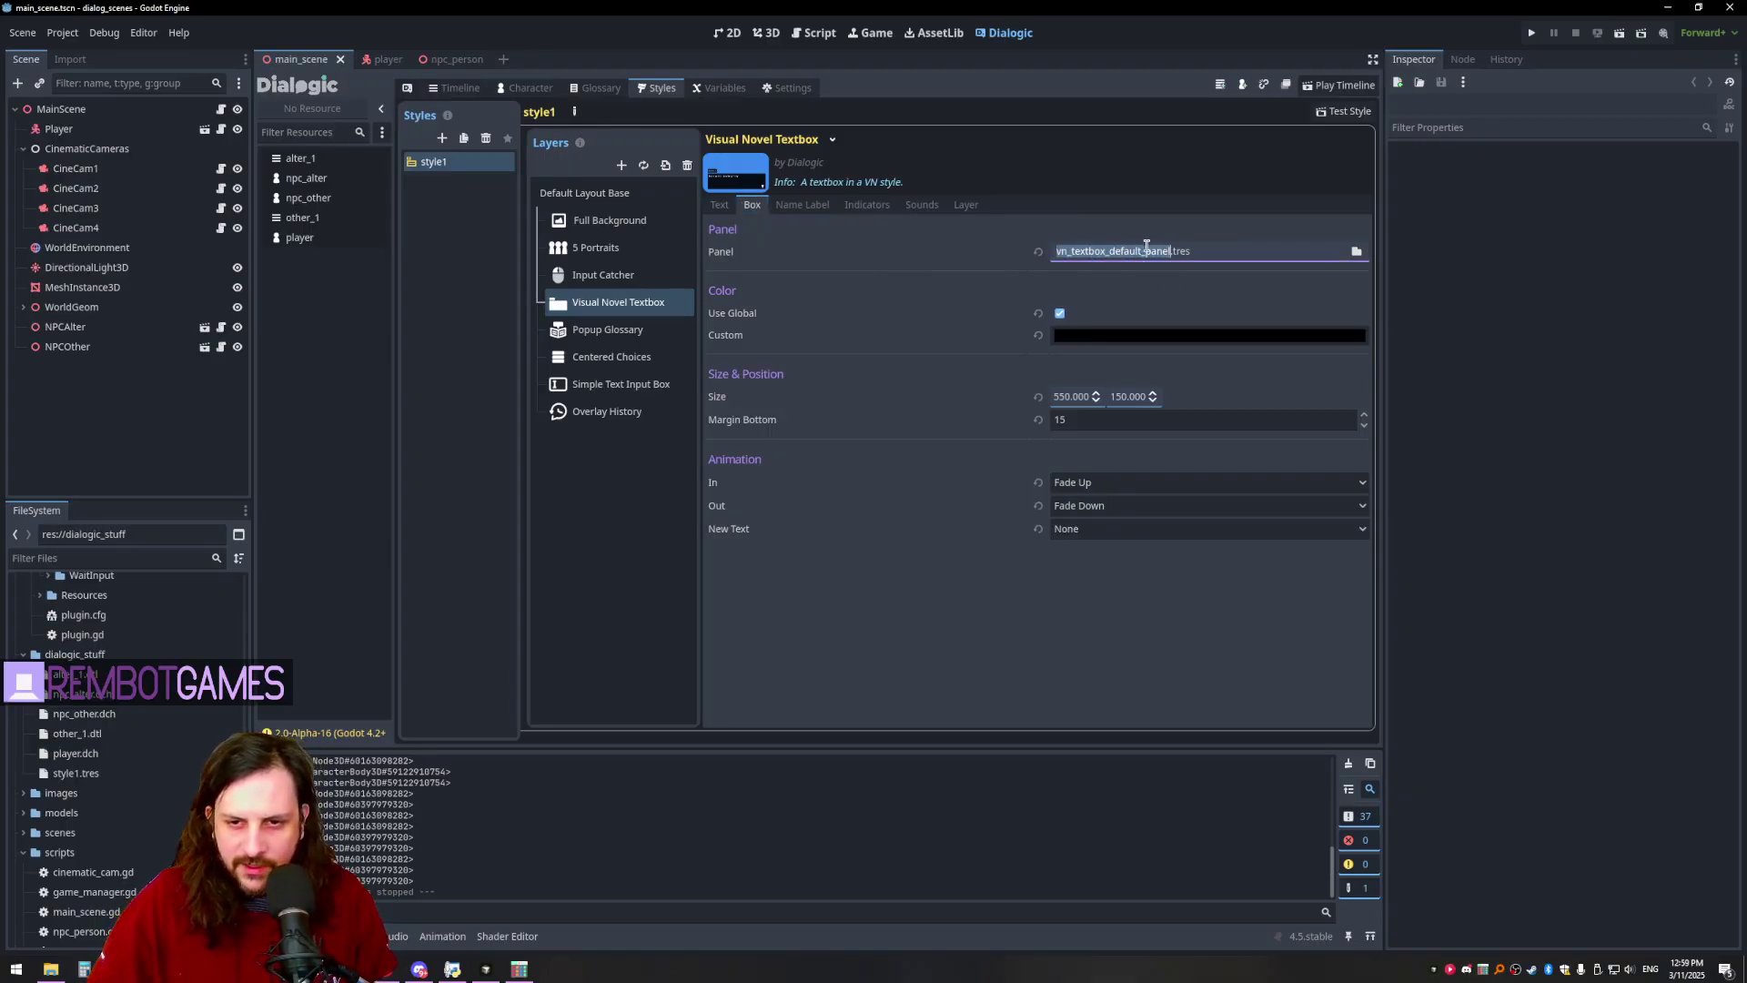
left_click(80, 557)
type("vn_textbox_default_panel")
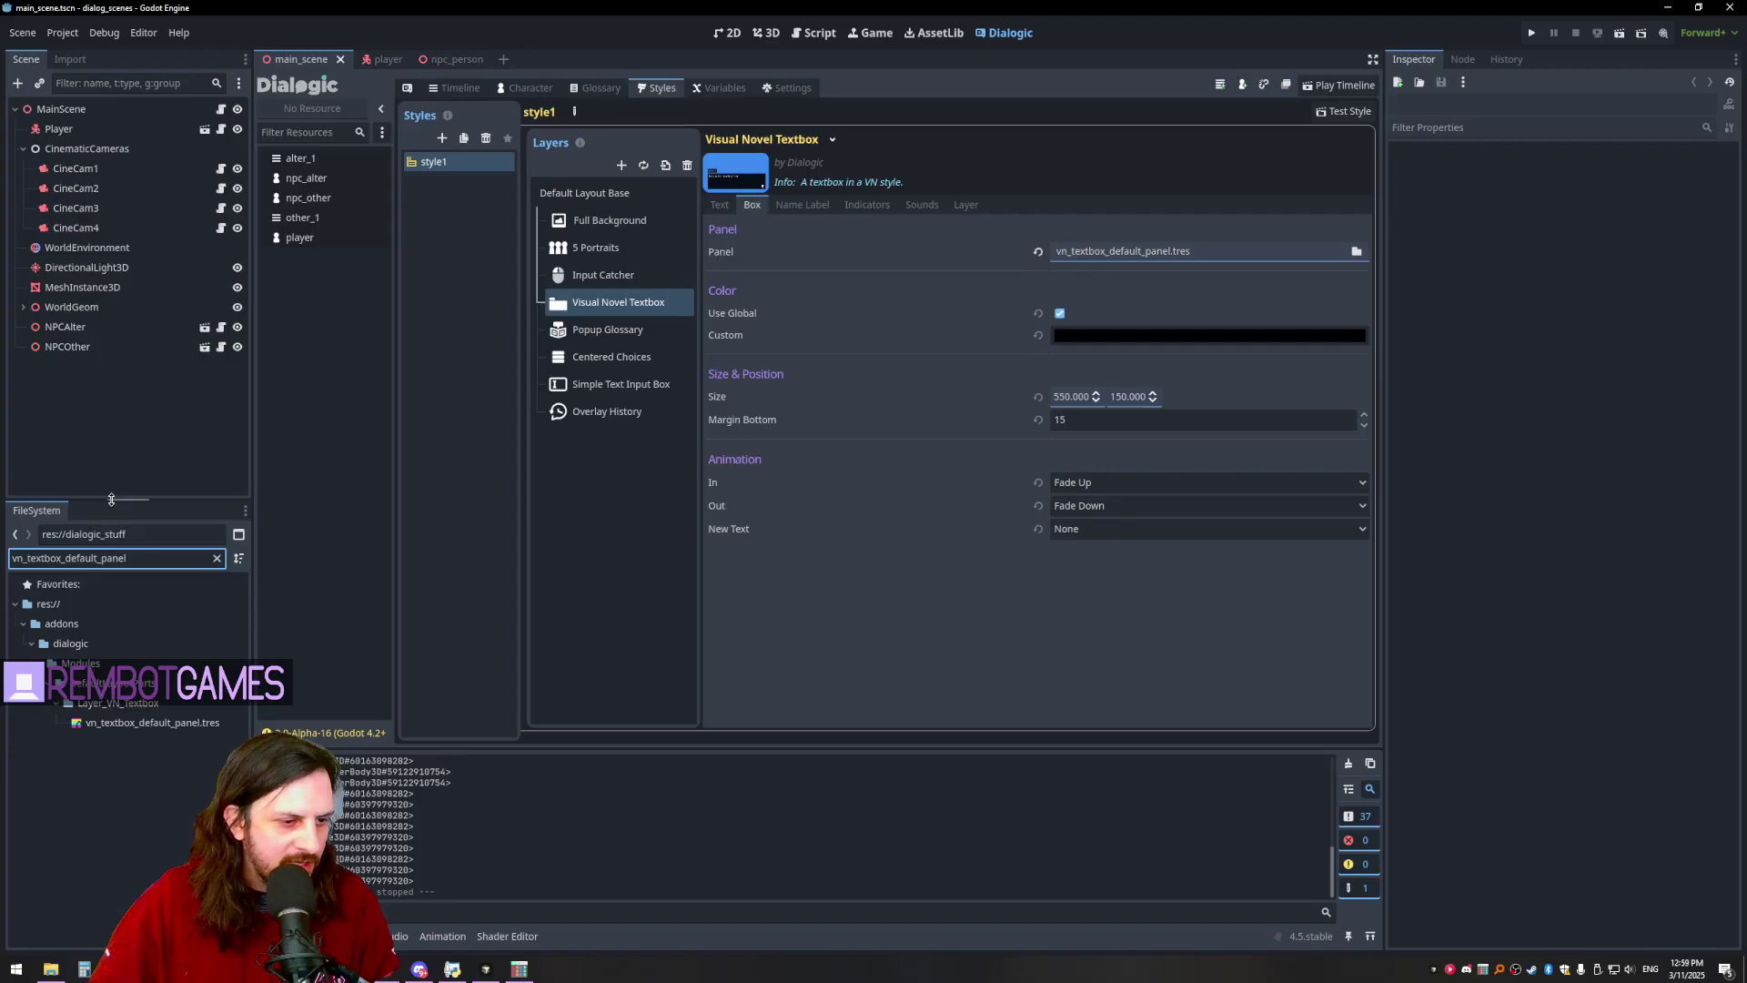
left_click_drag(111, 500, 113, 234)
left_click(116, 491)
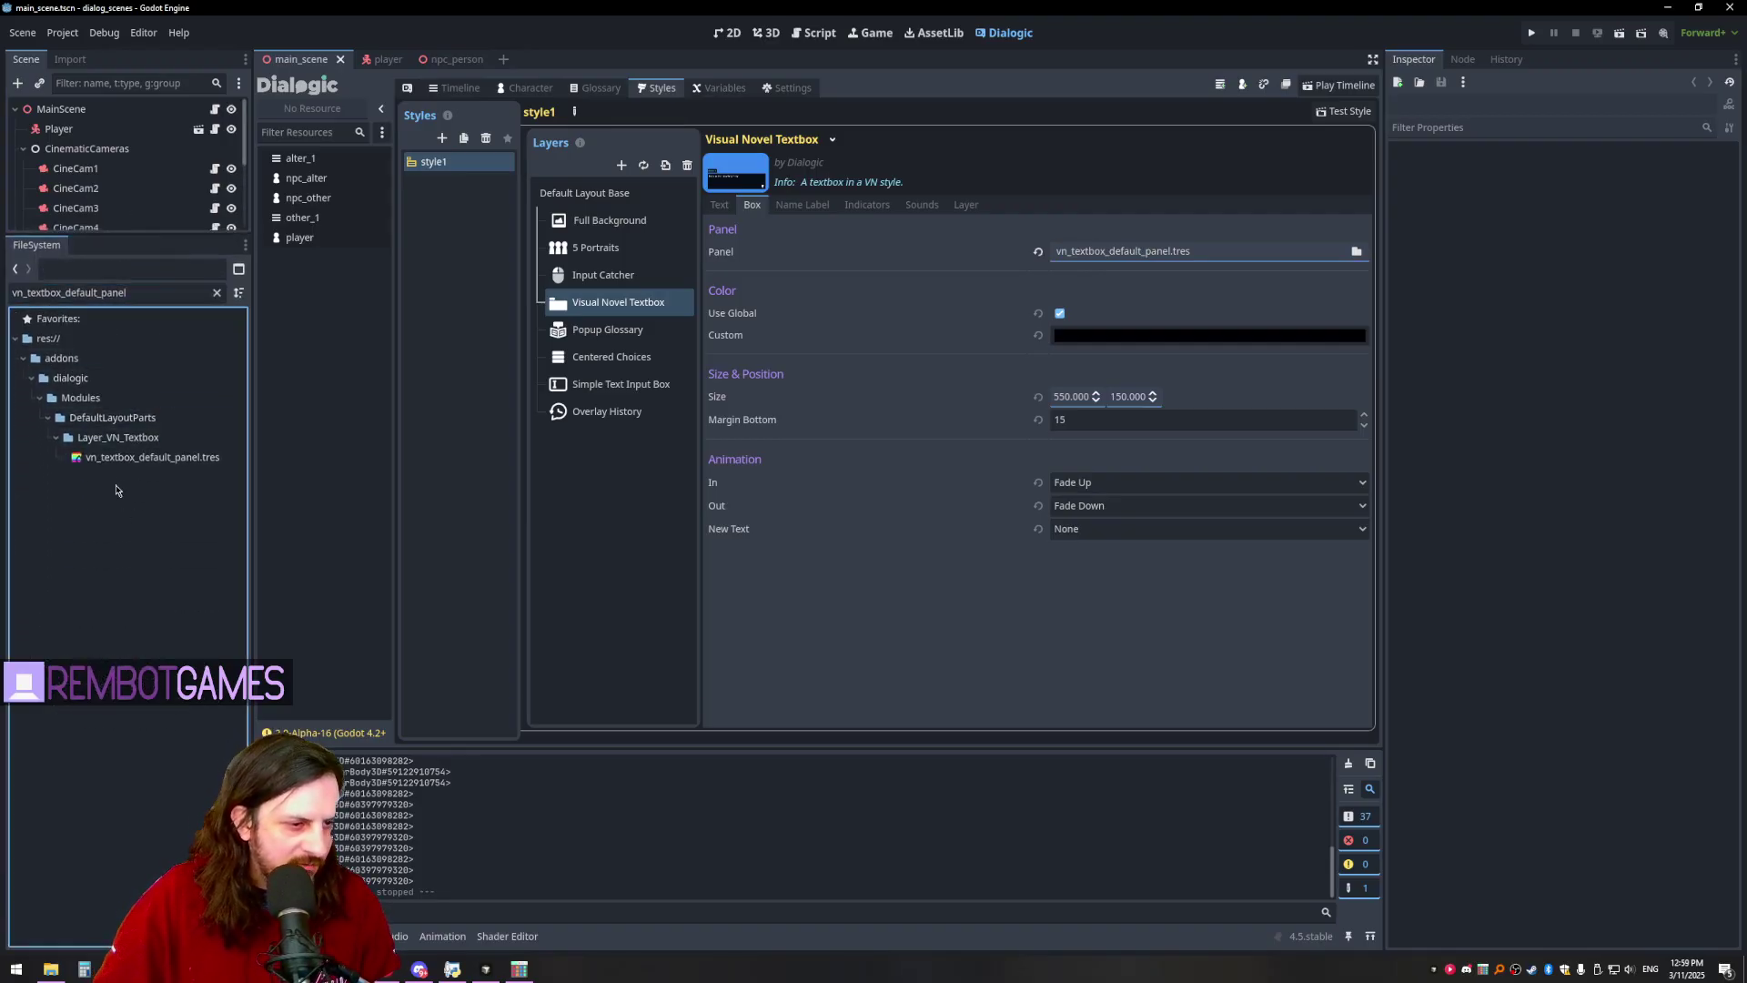
left_click(111, 460)
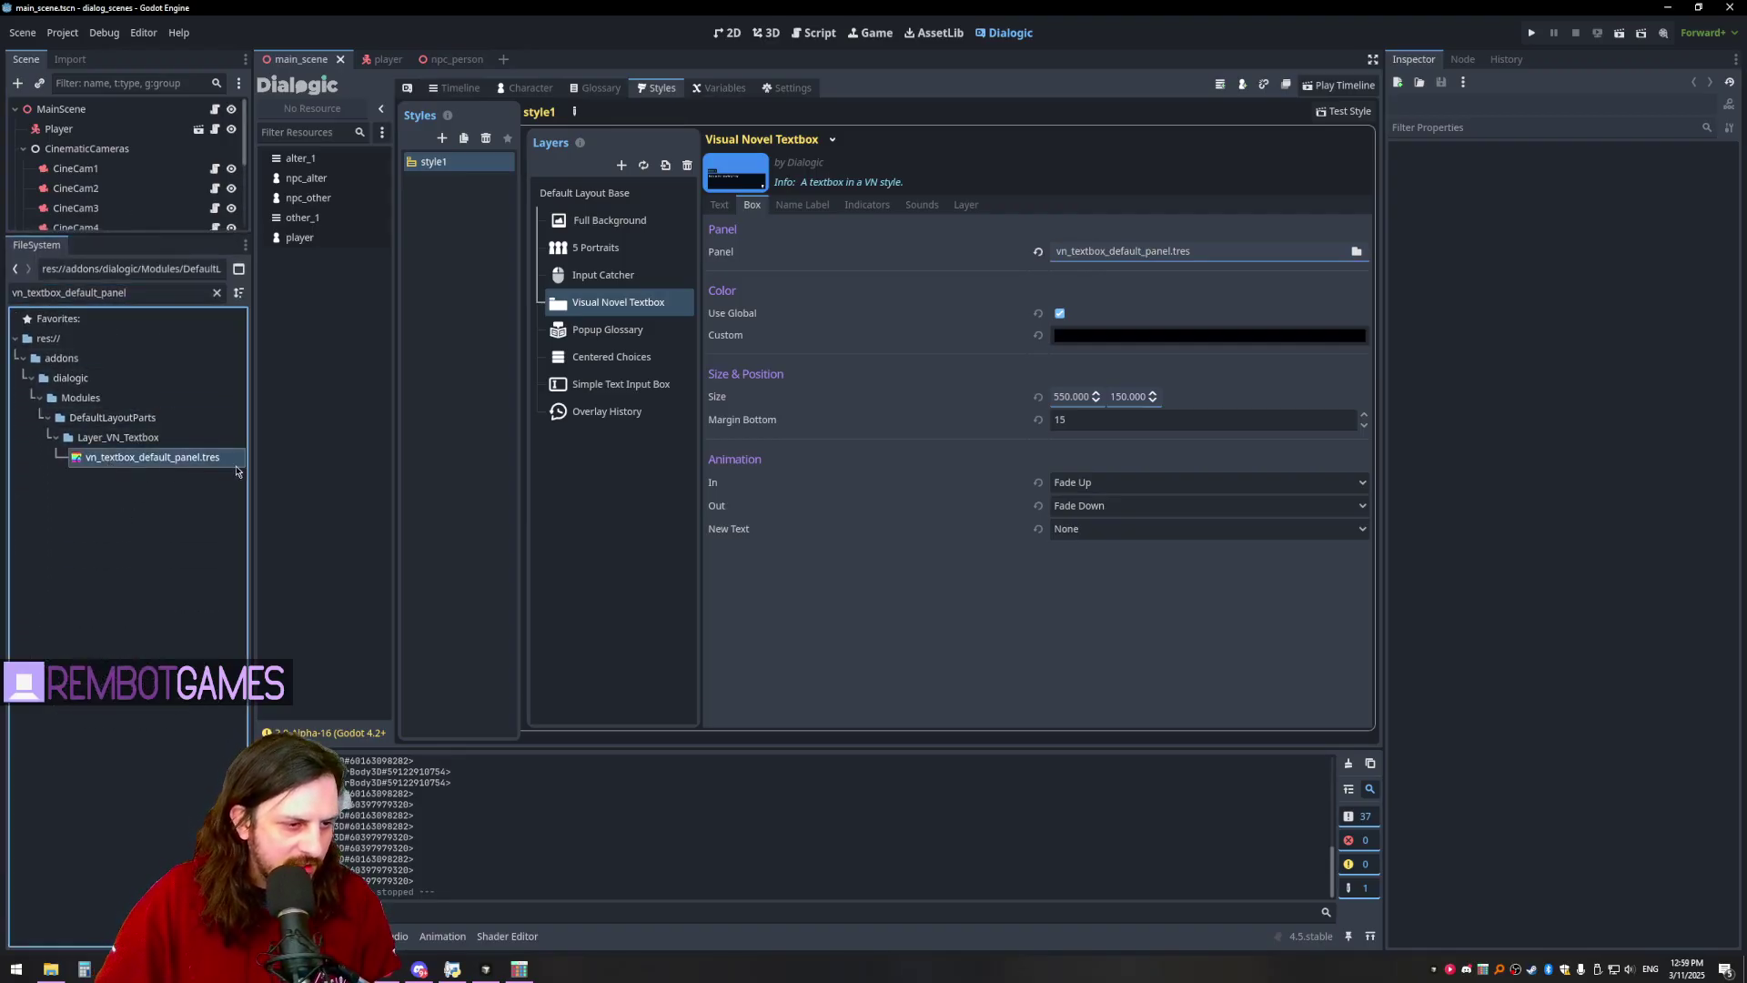
- Clear the file filter and duplicate vn_textbox_default_panel.tres as my_style_panel_1.tres
left_click(218, 292)
scroll(155, 435, "down", 5)
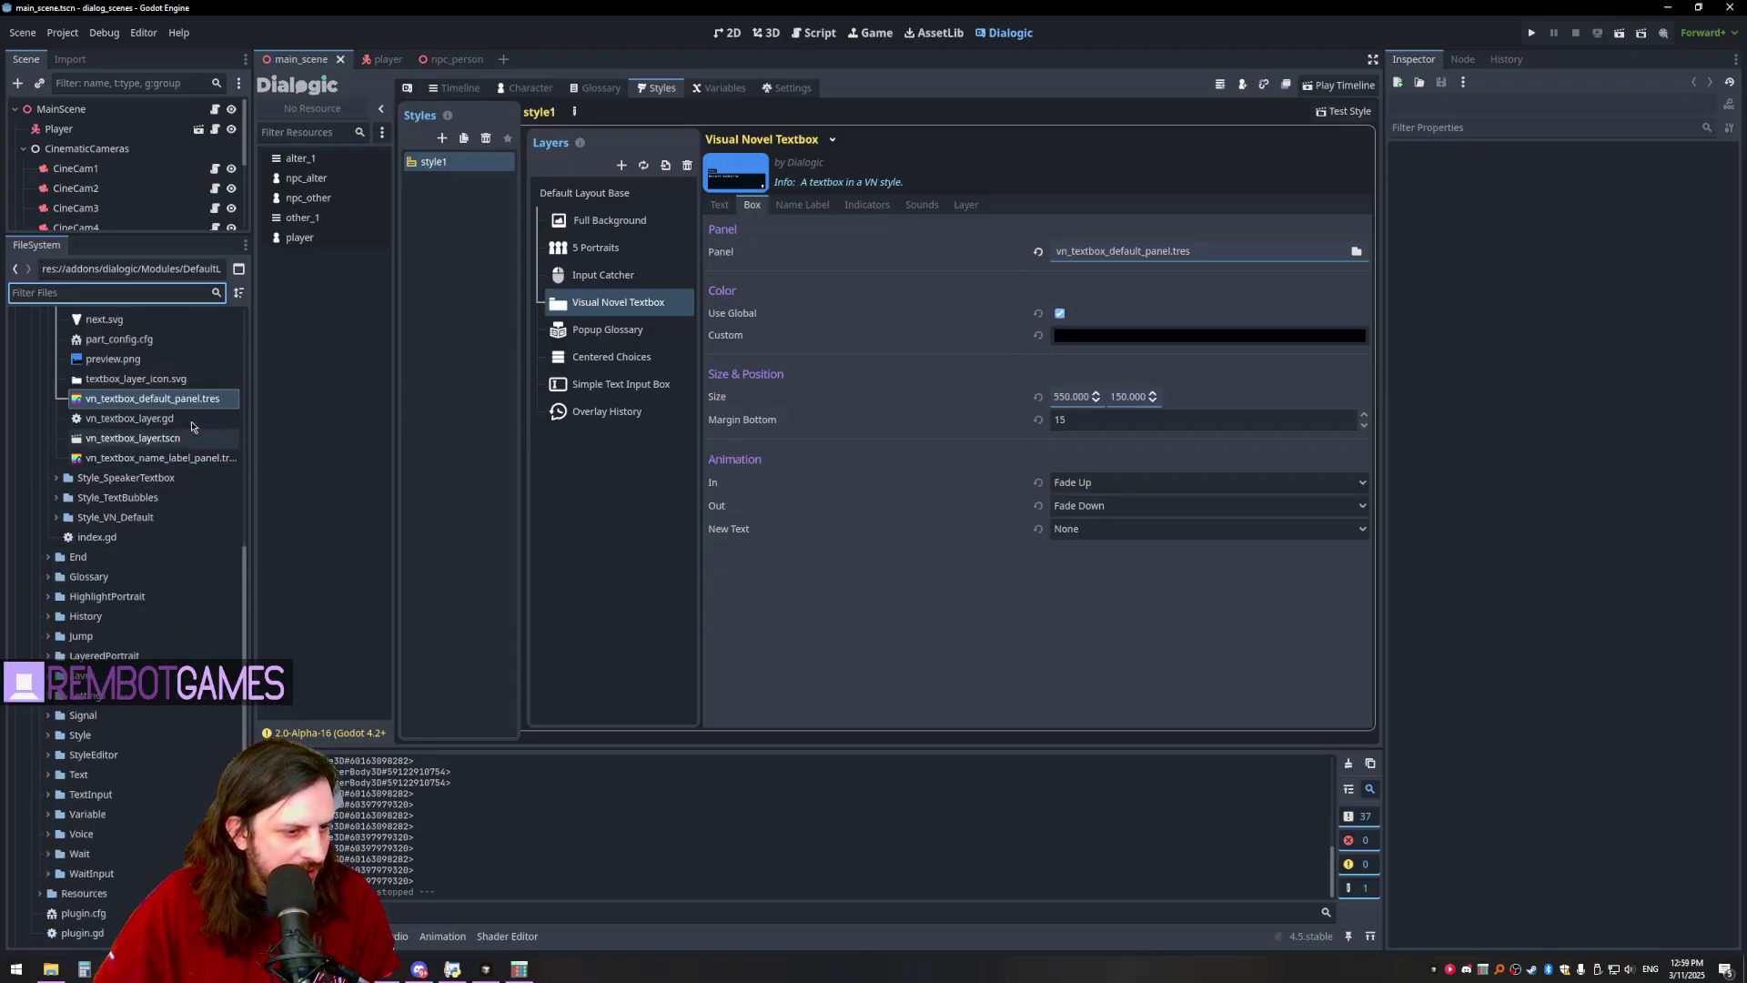
right_click(109, 401)
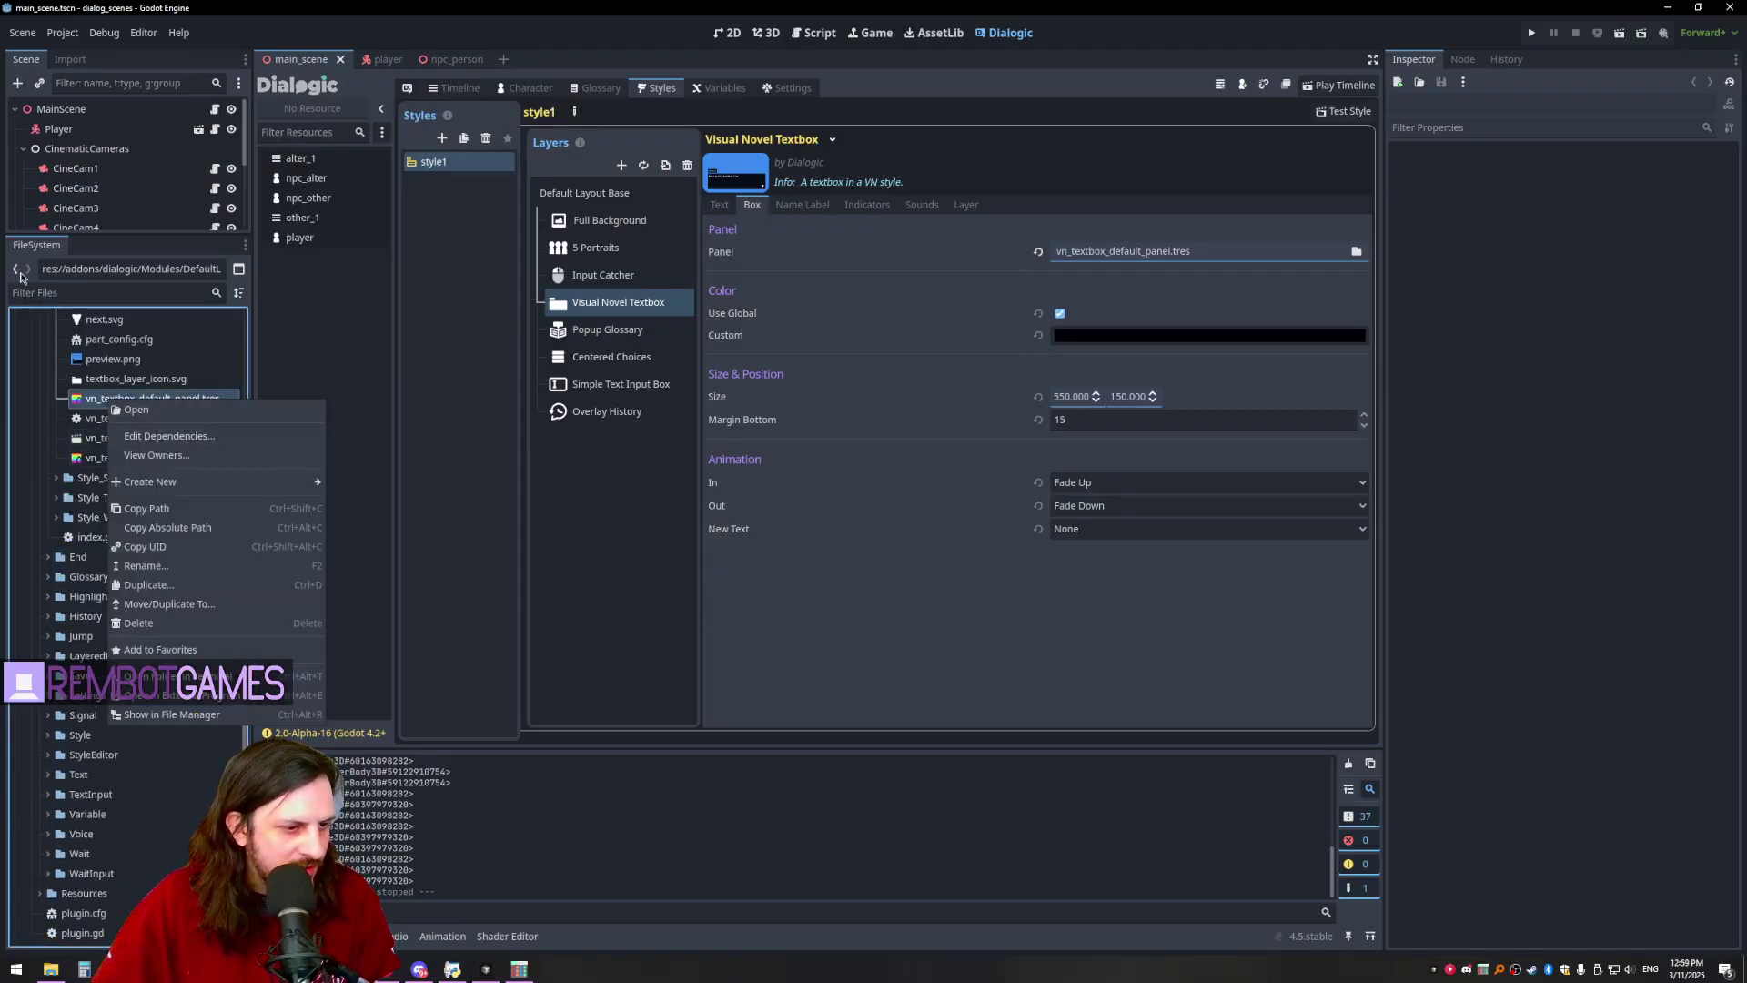
left_click(148, 584)
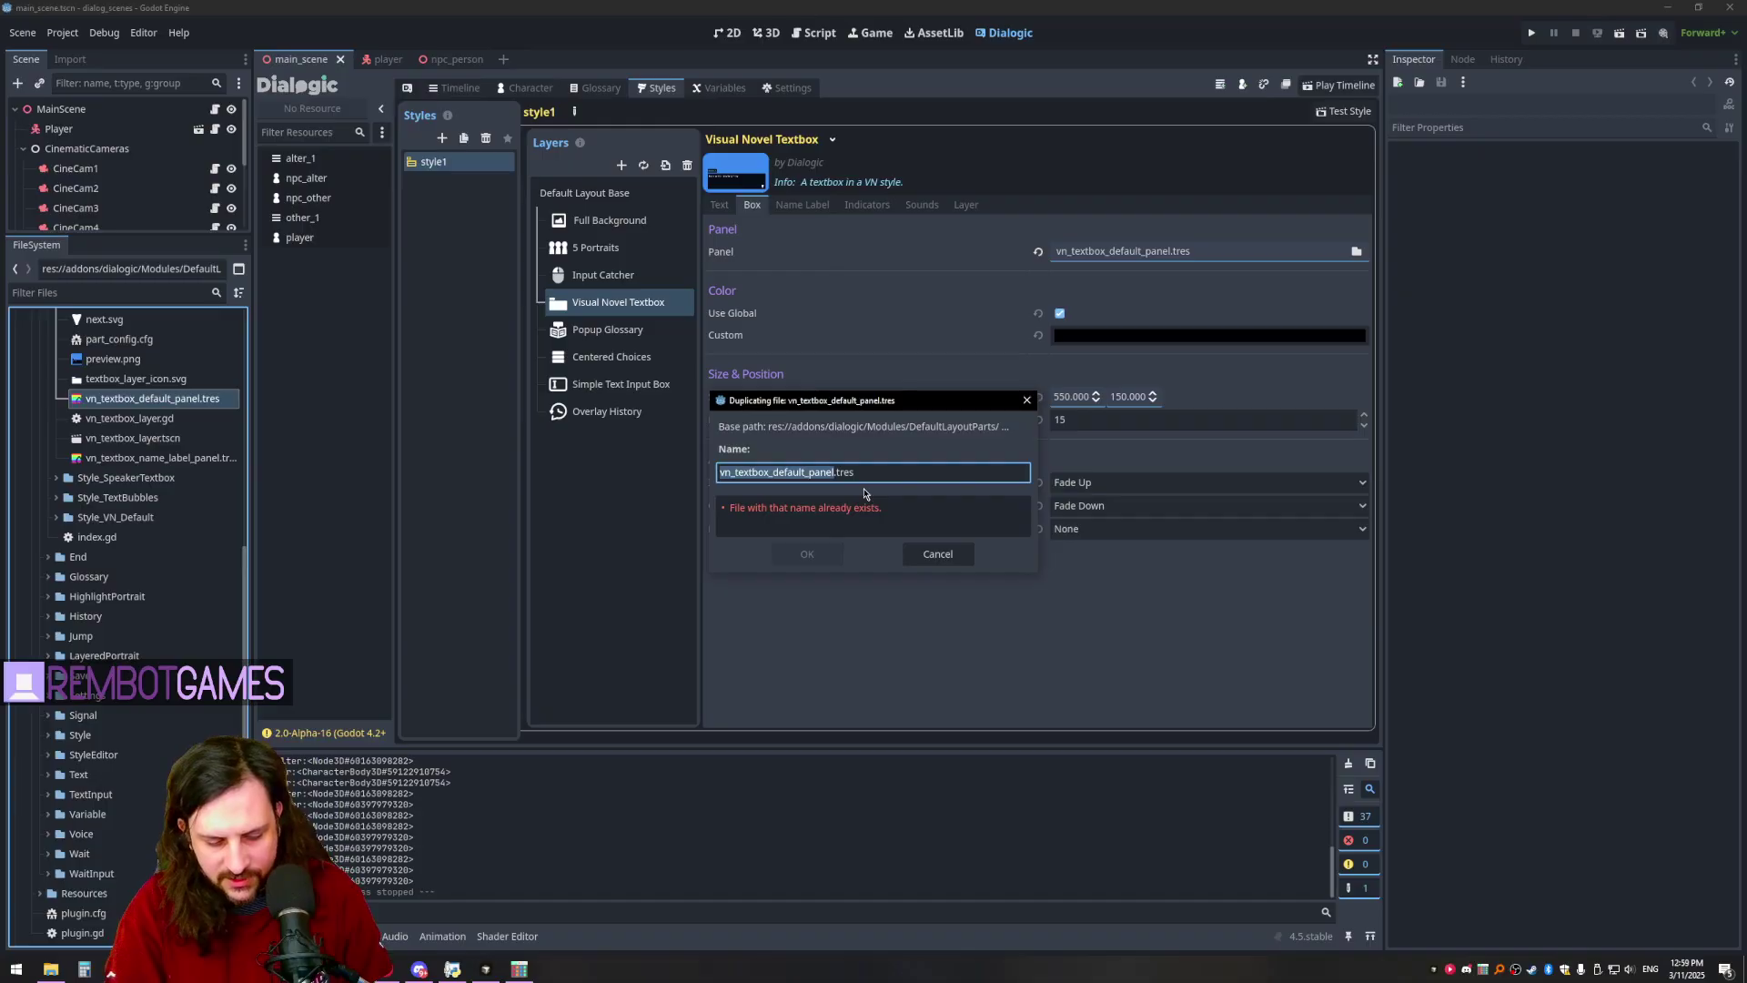
type("my_")
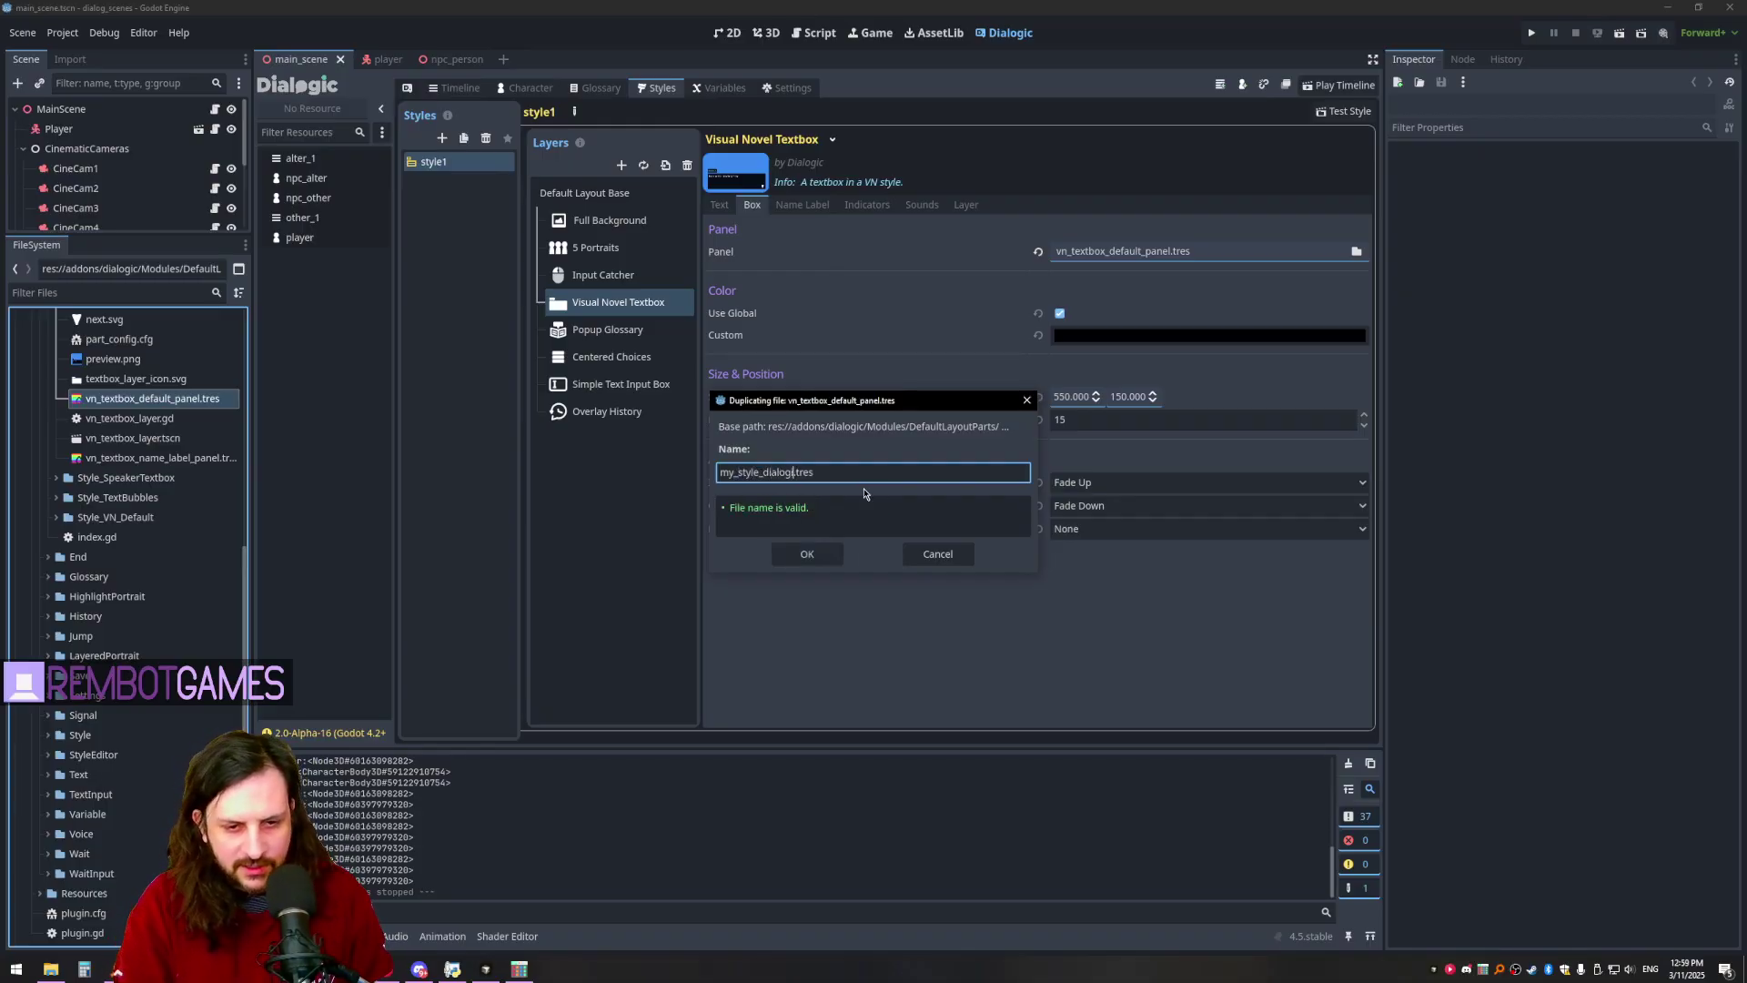
type("style_d")
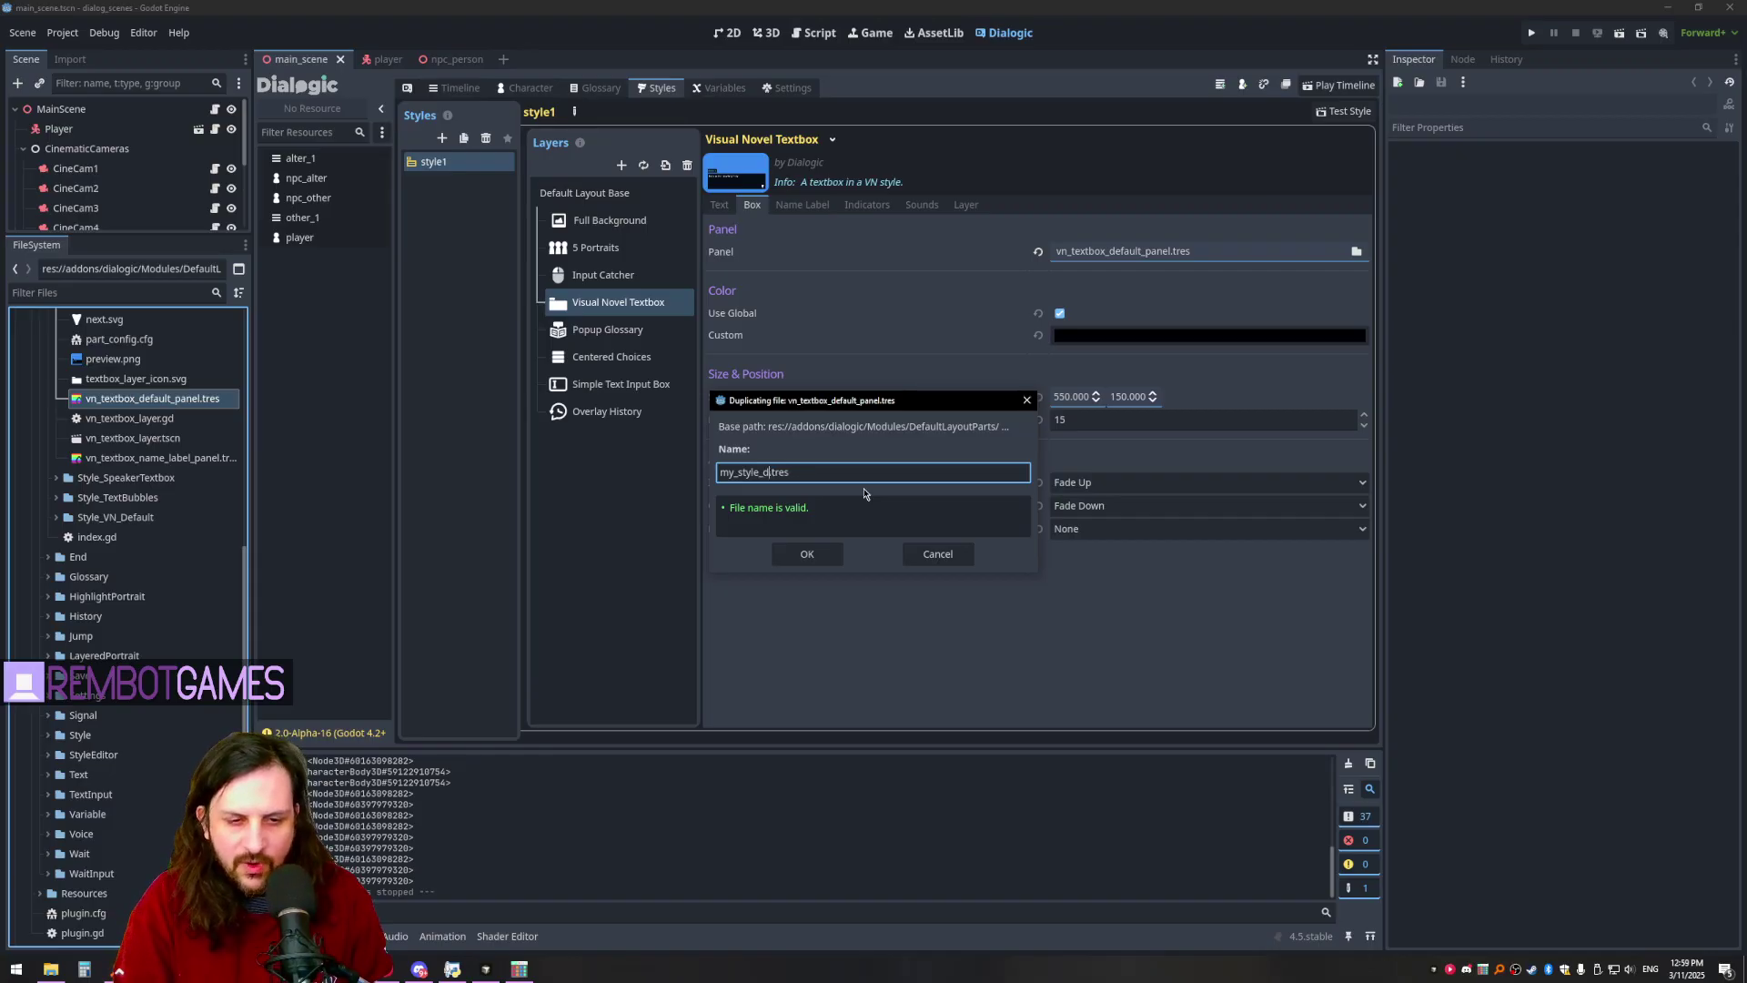
key("BackSpace")
type("pan")
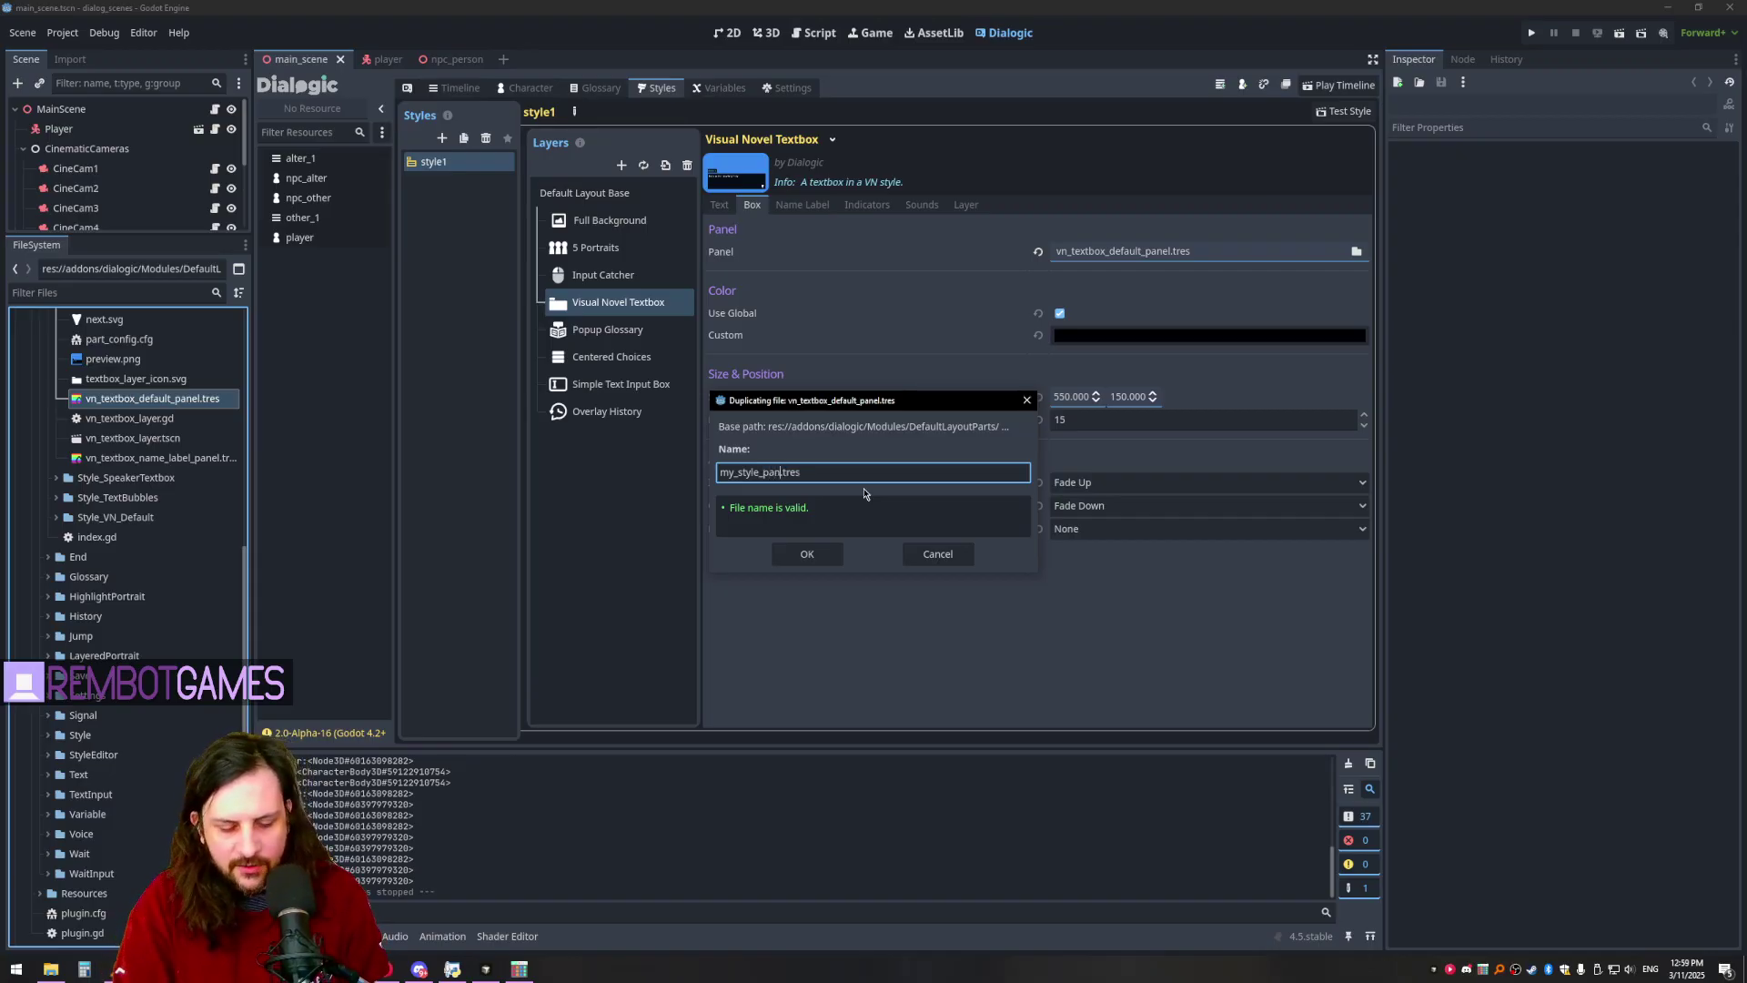
type("el_1")
key("Return")
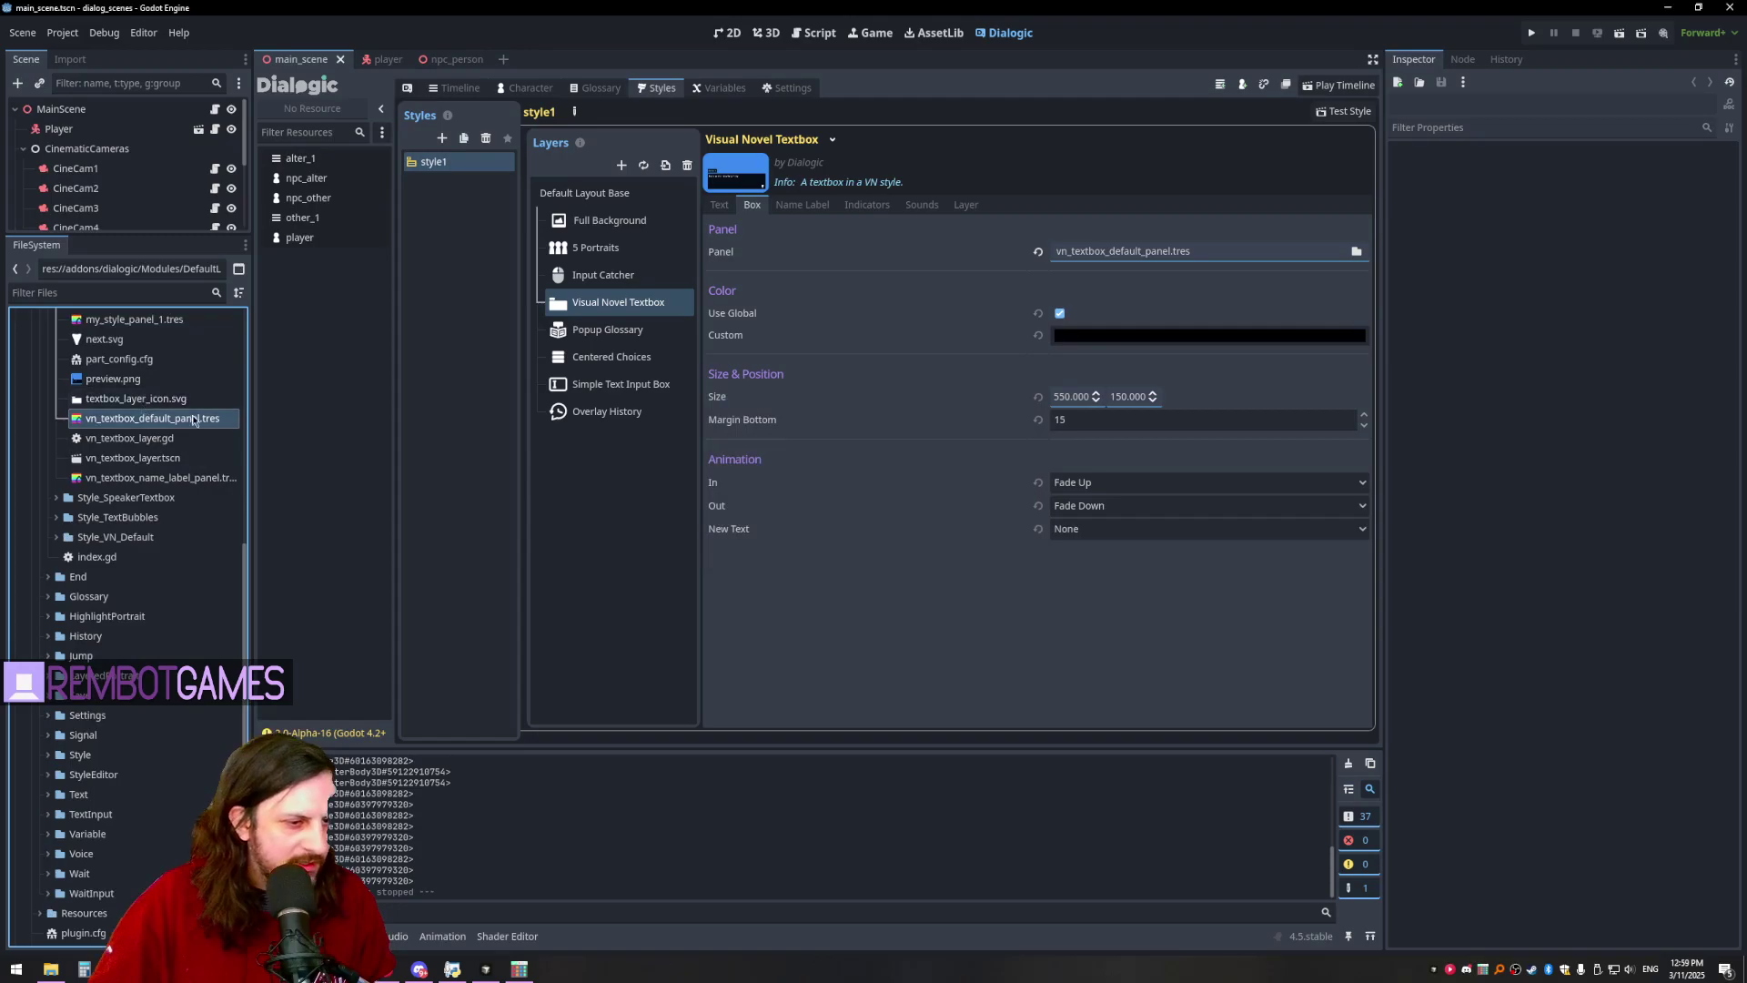
- Move my_style_panel_1.tres into the dialogic_stuff folder and collapse the addons folder
left_click(155, 477)
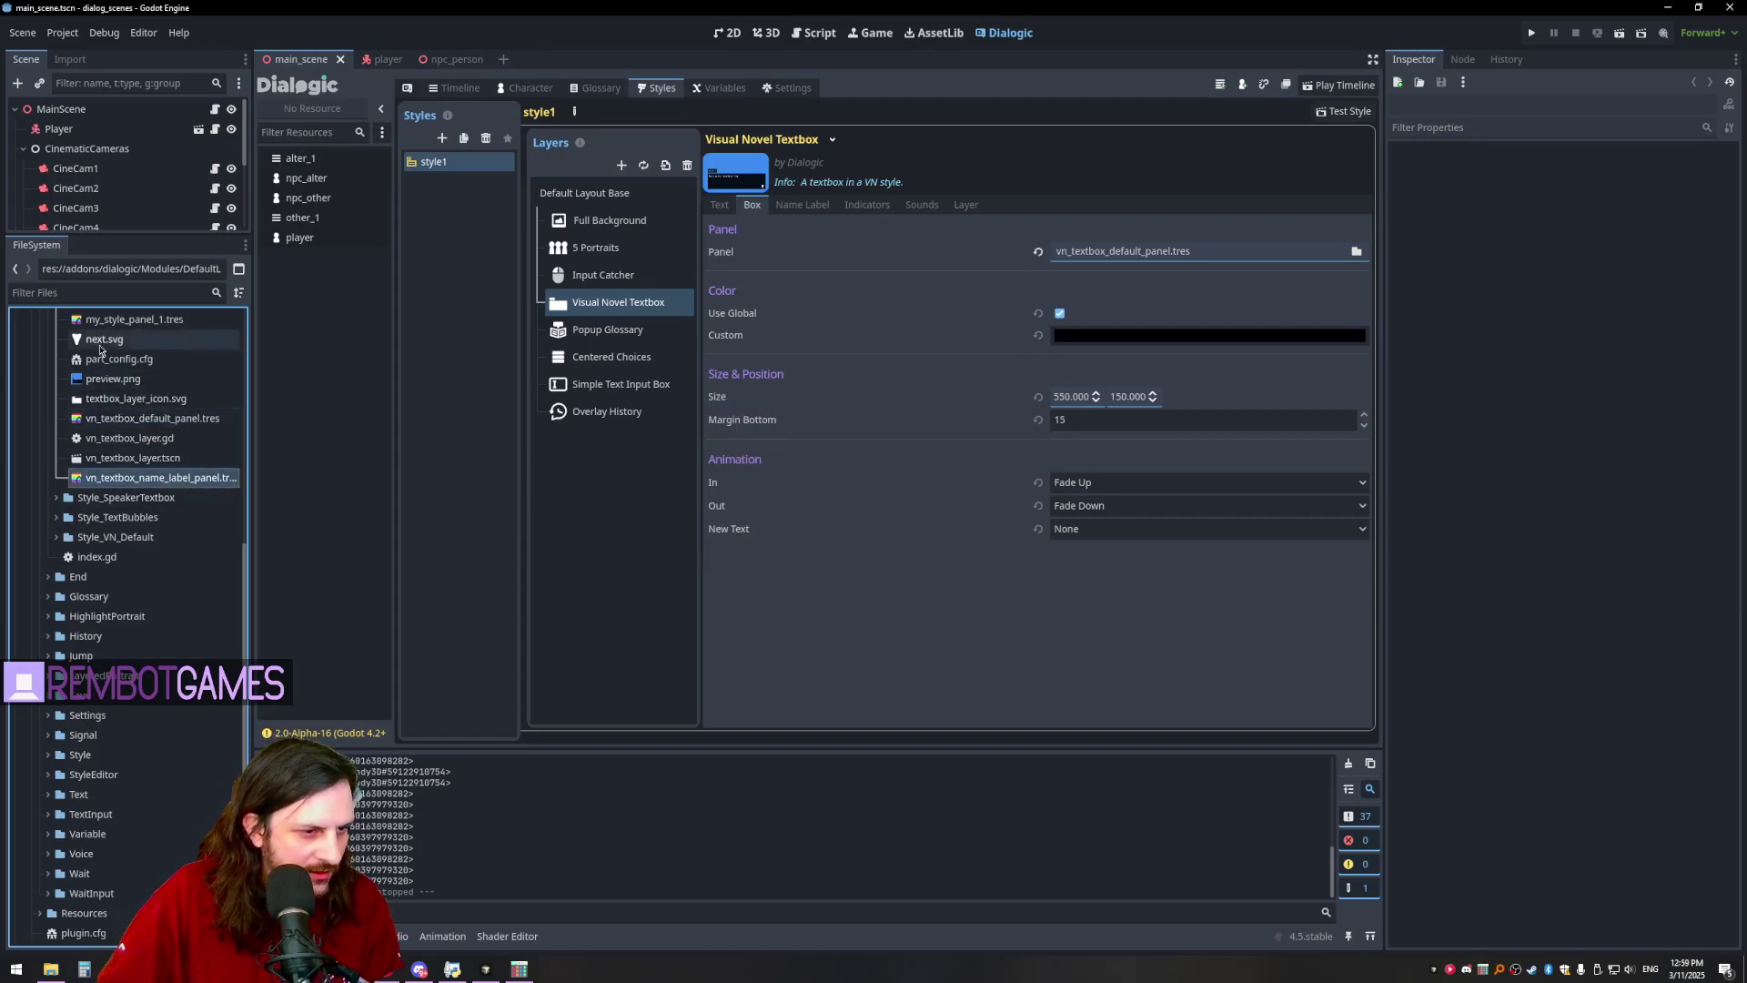
scroll(105, 383, "up", 3)
left_click(122, 478)
left_click_drag(137, 485, 95, 535)
scroll(150, 552, "down", 8)
scroll(167, 407, "up", 1)
scroll(150, 672, "down", 1)
scroll(73, 412, "up", 15)
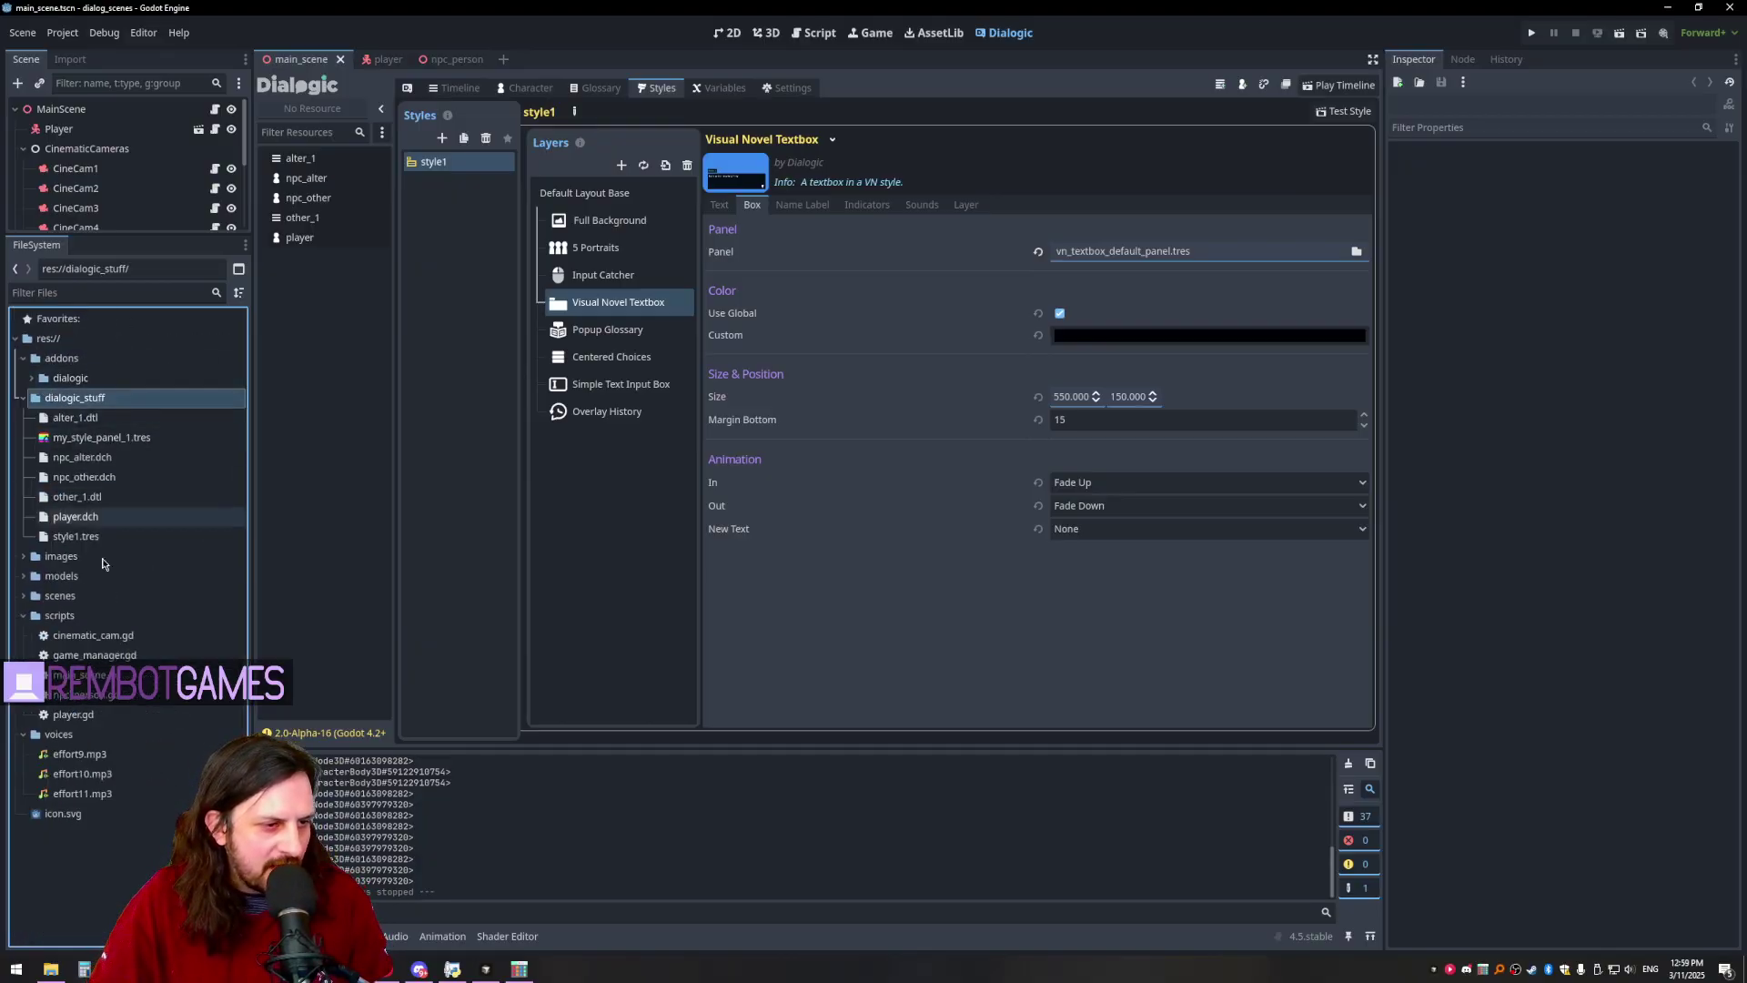
left_click(21, 360)
left_click(115, 365)
left_click(91, 379)
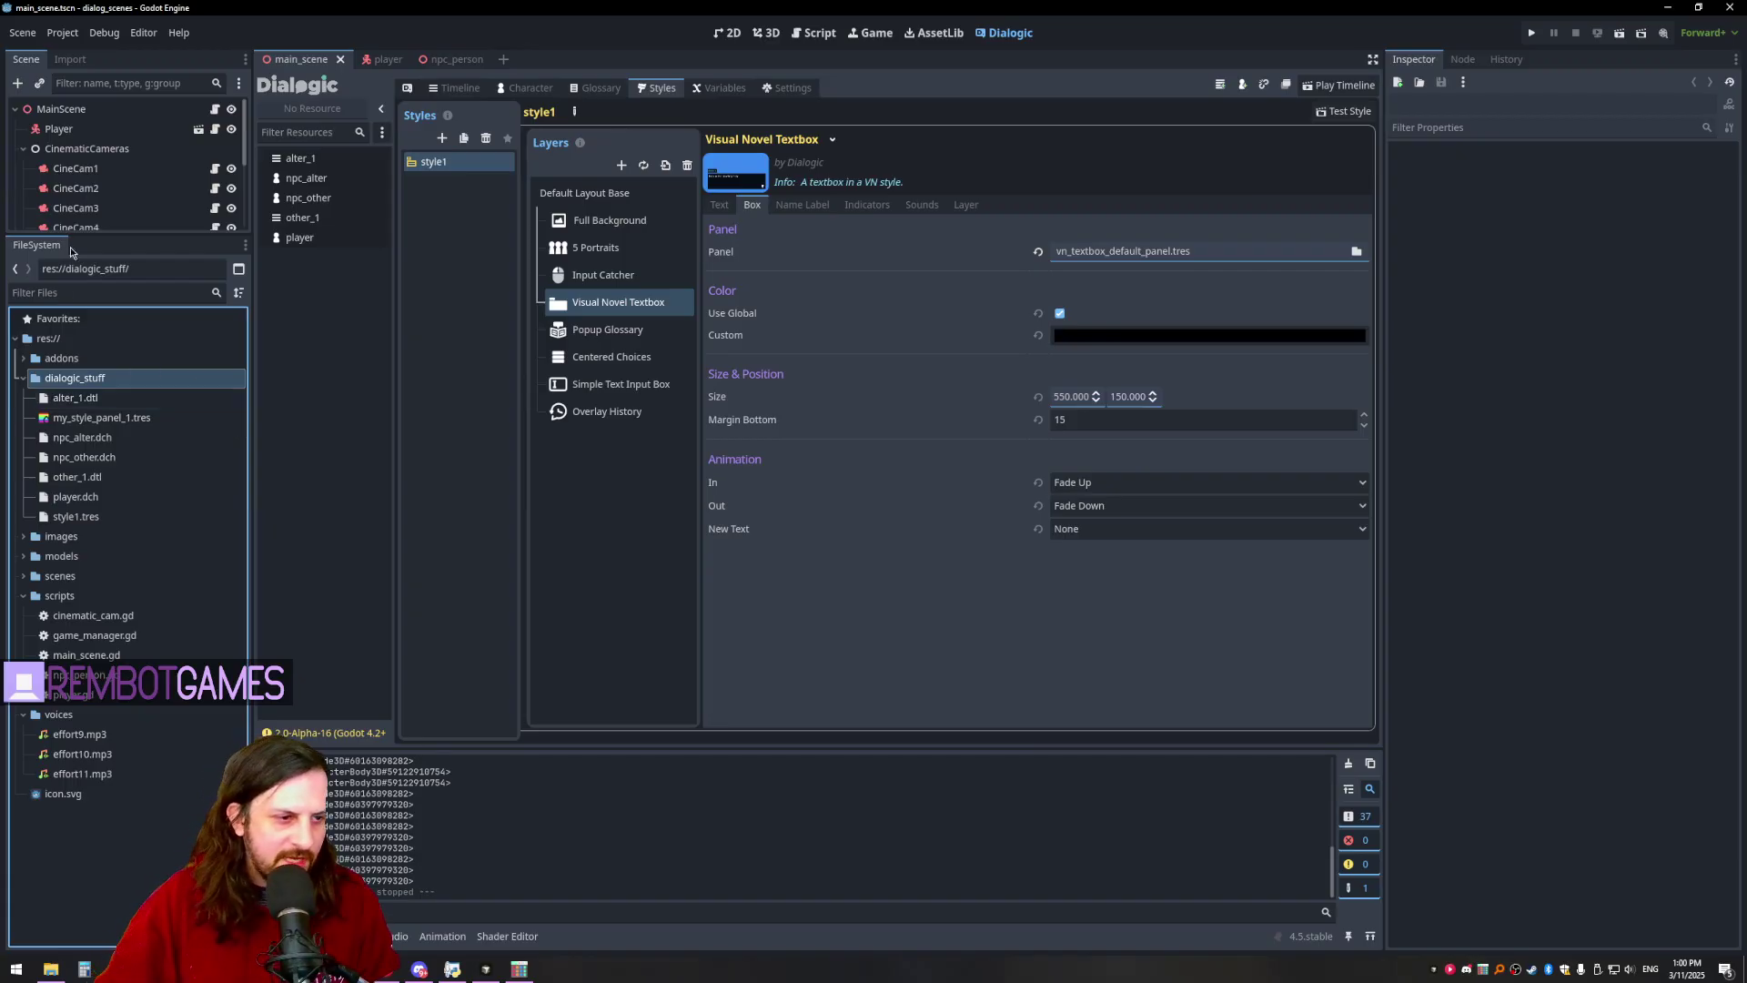
- Open my_style_panel_1.tres in the Inspector and assign it as the Visual Novel Textbox's Panel
left_click(100, 417)
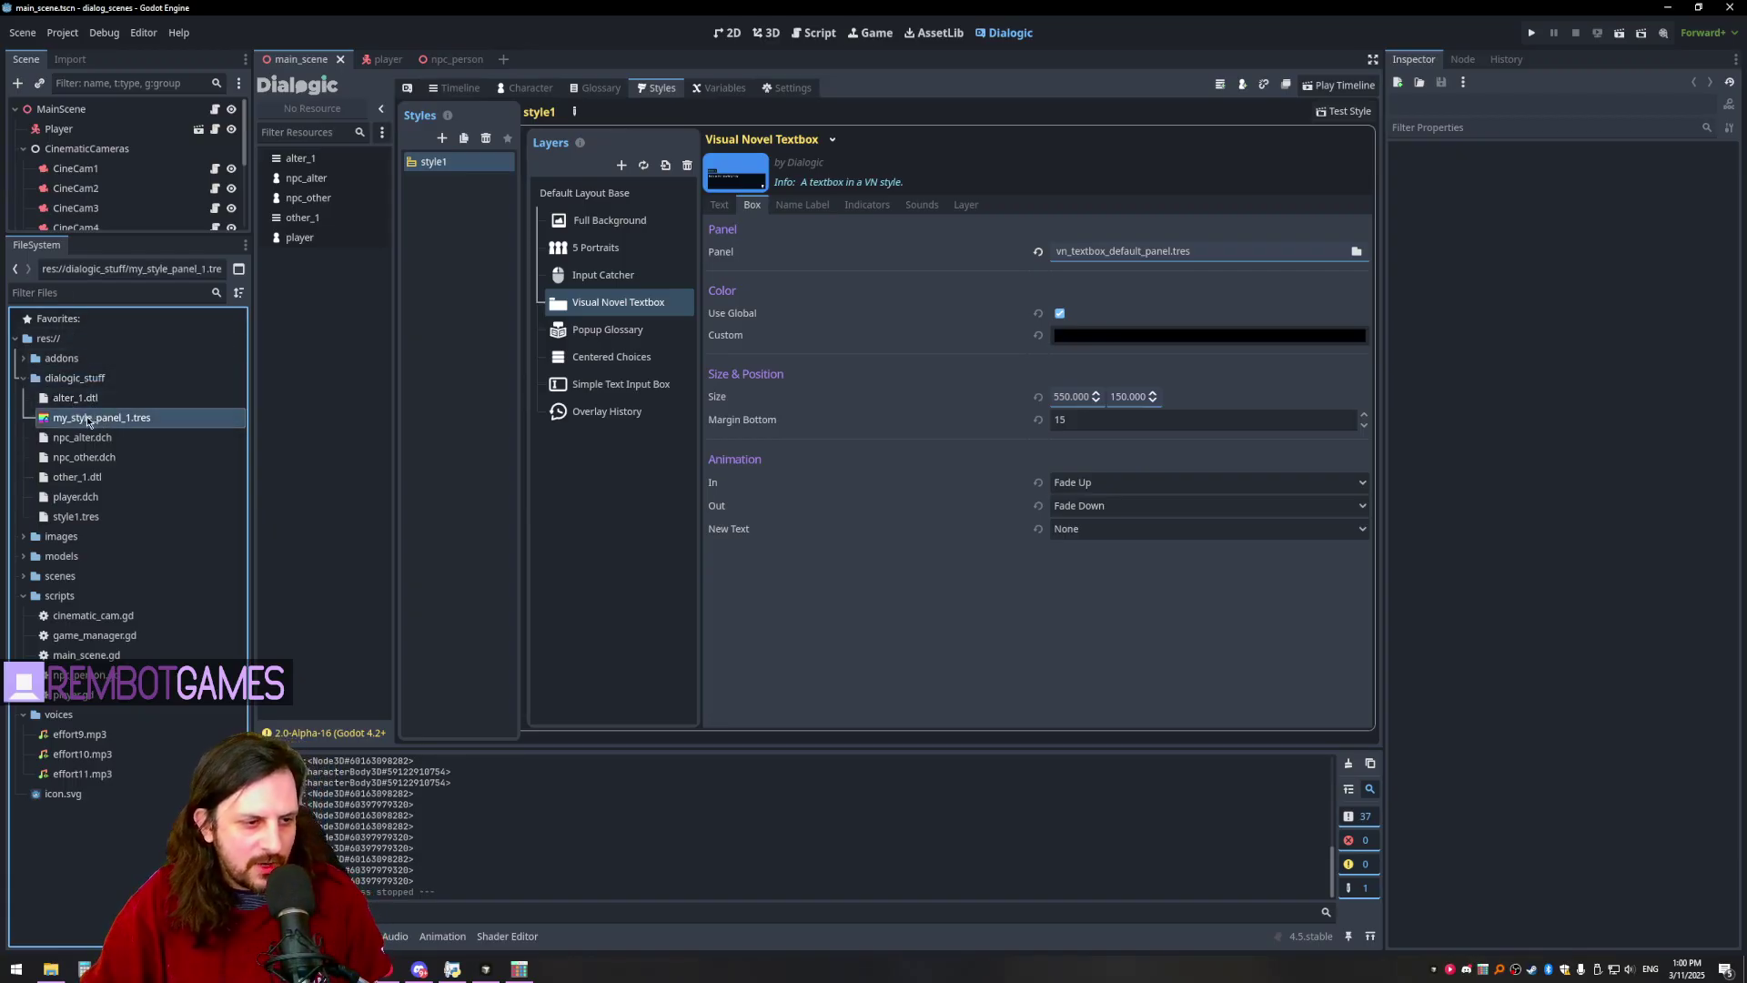
double_click(80, 419)
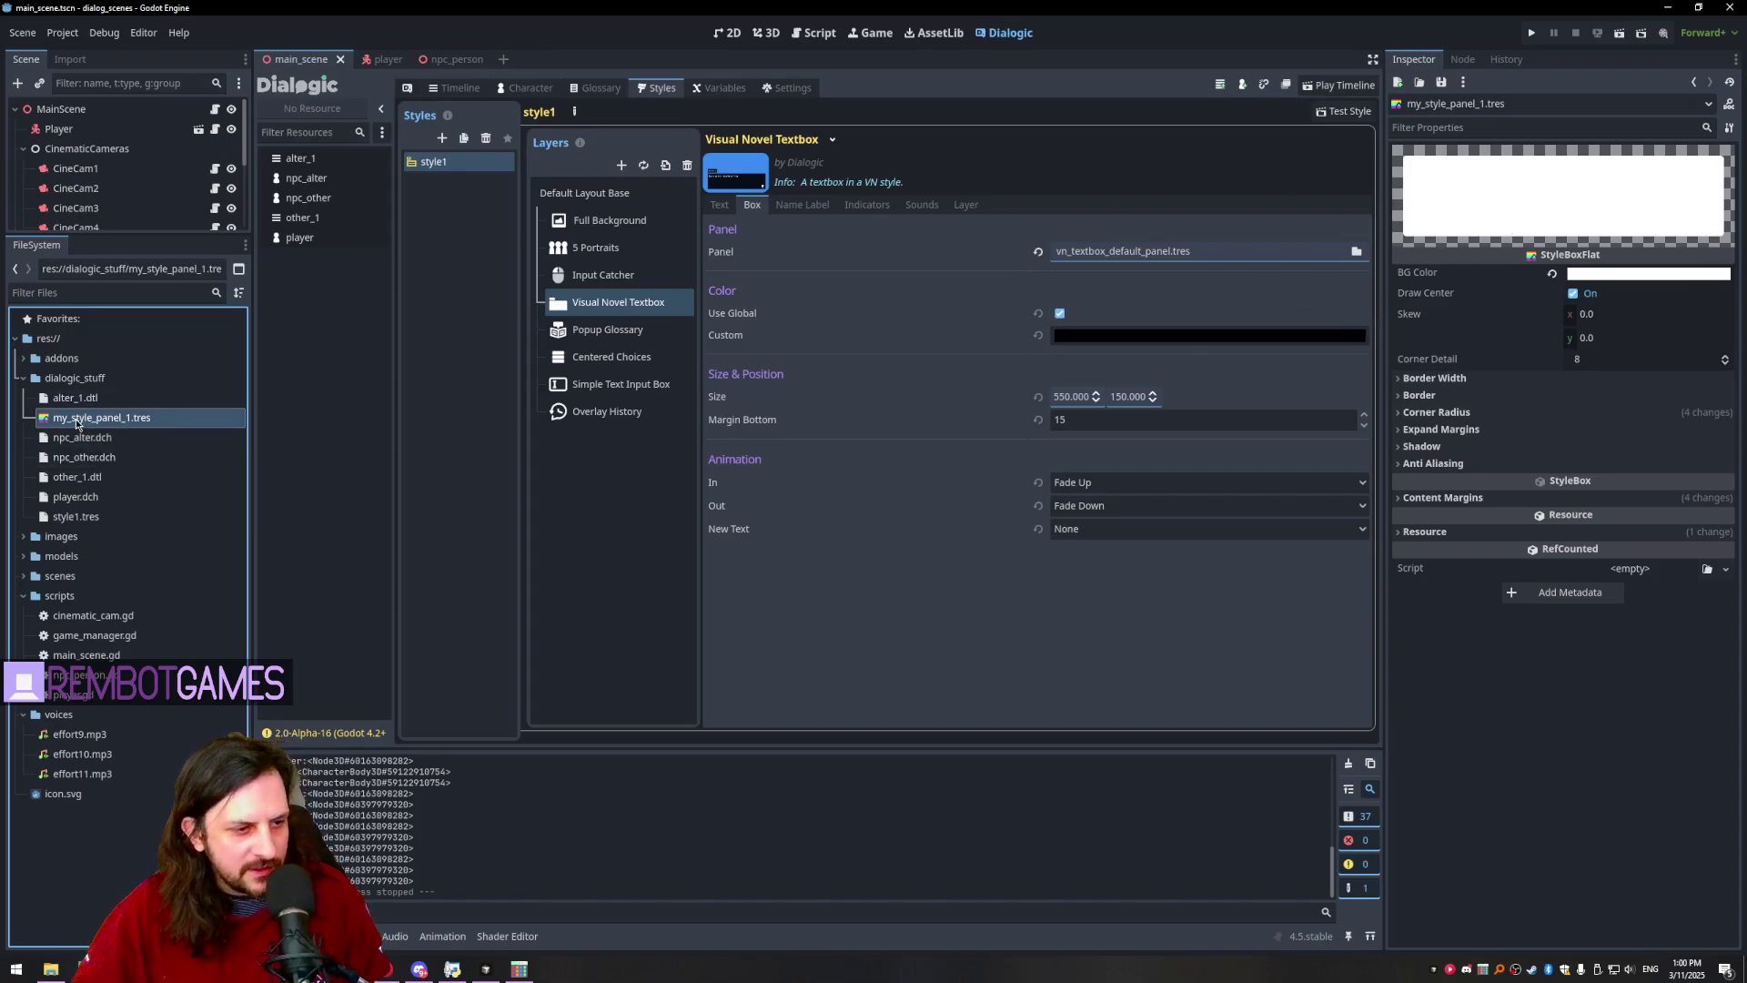
left_click_drag(164, 419, 1097, 254)
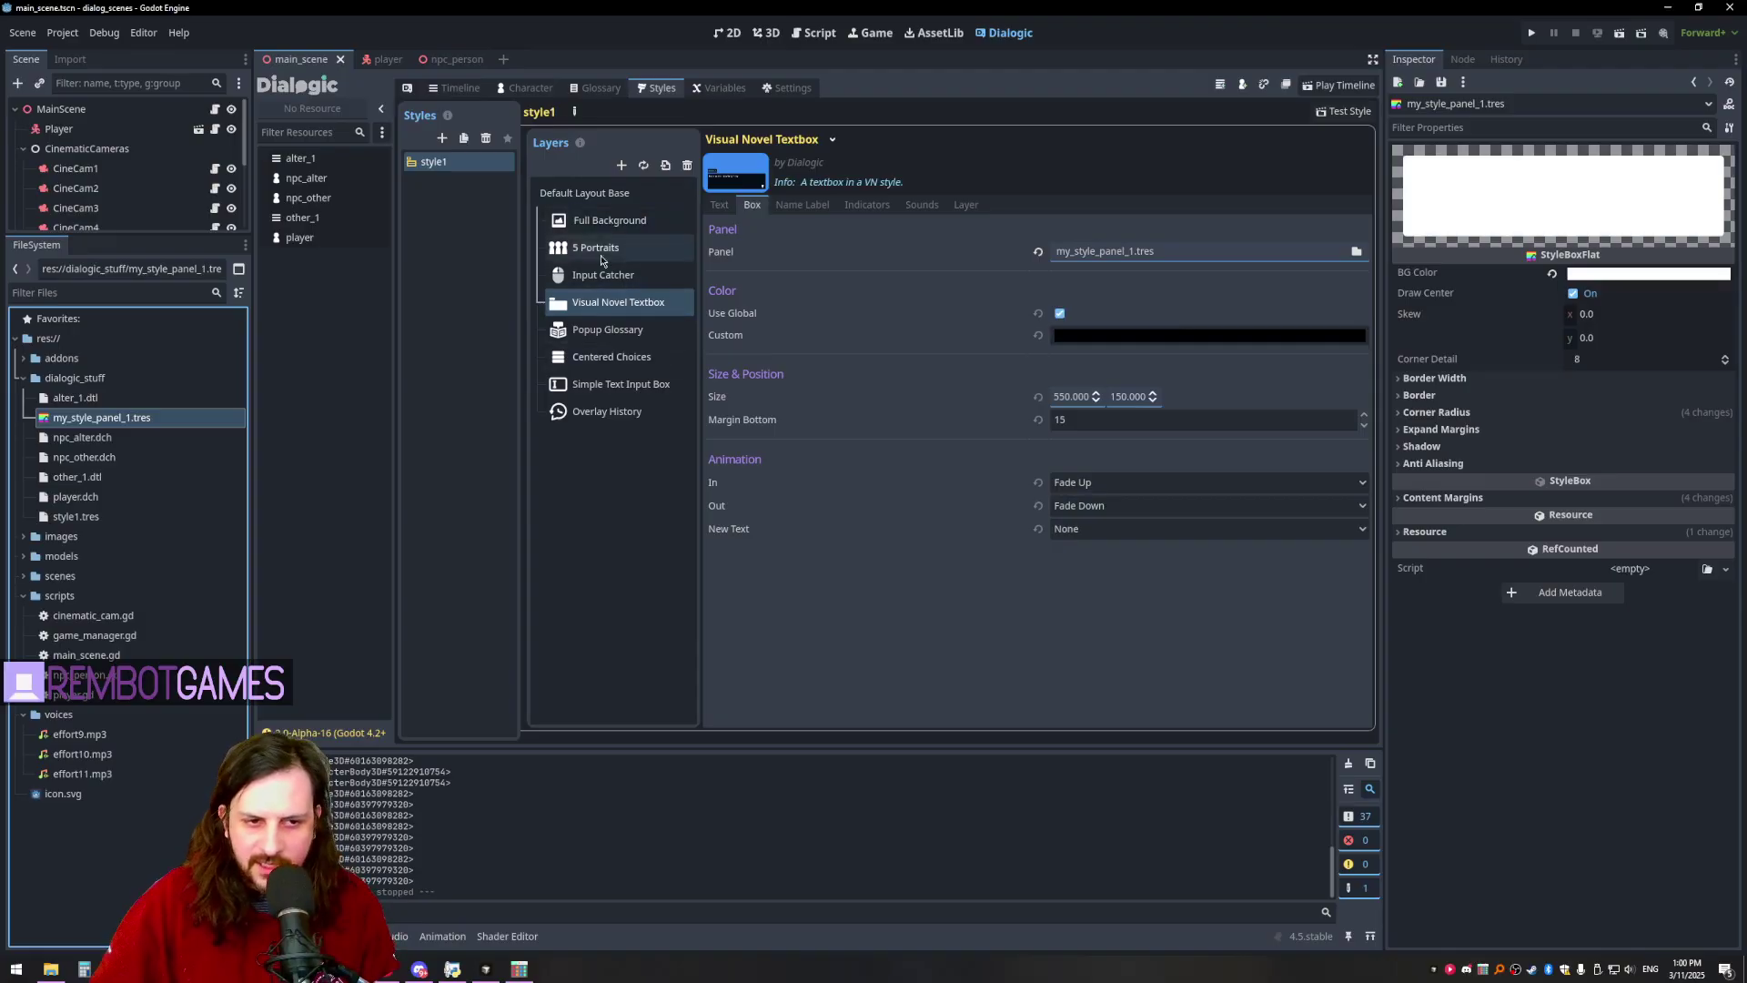
- Review style1's layers and the textbox's Text and Box settings, and expand the panel resource's Border Width and Border properties
left_click(615, 301)
left_click(609, 221)
left_click(615, 303)
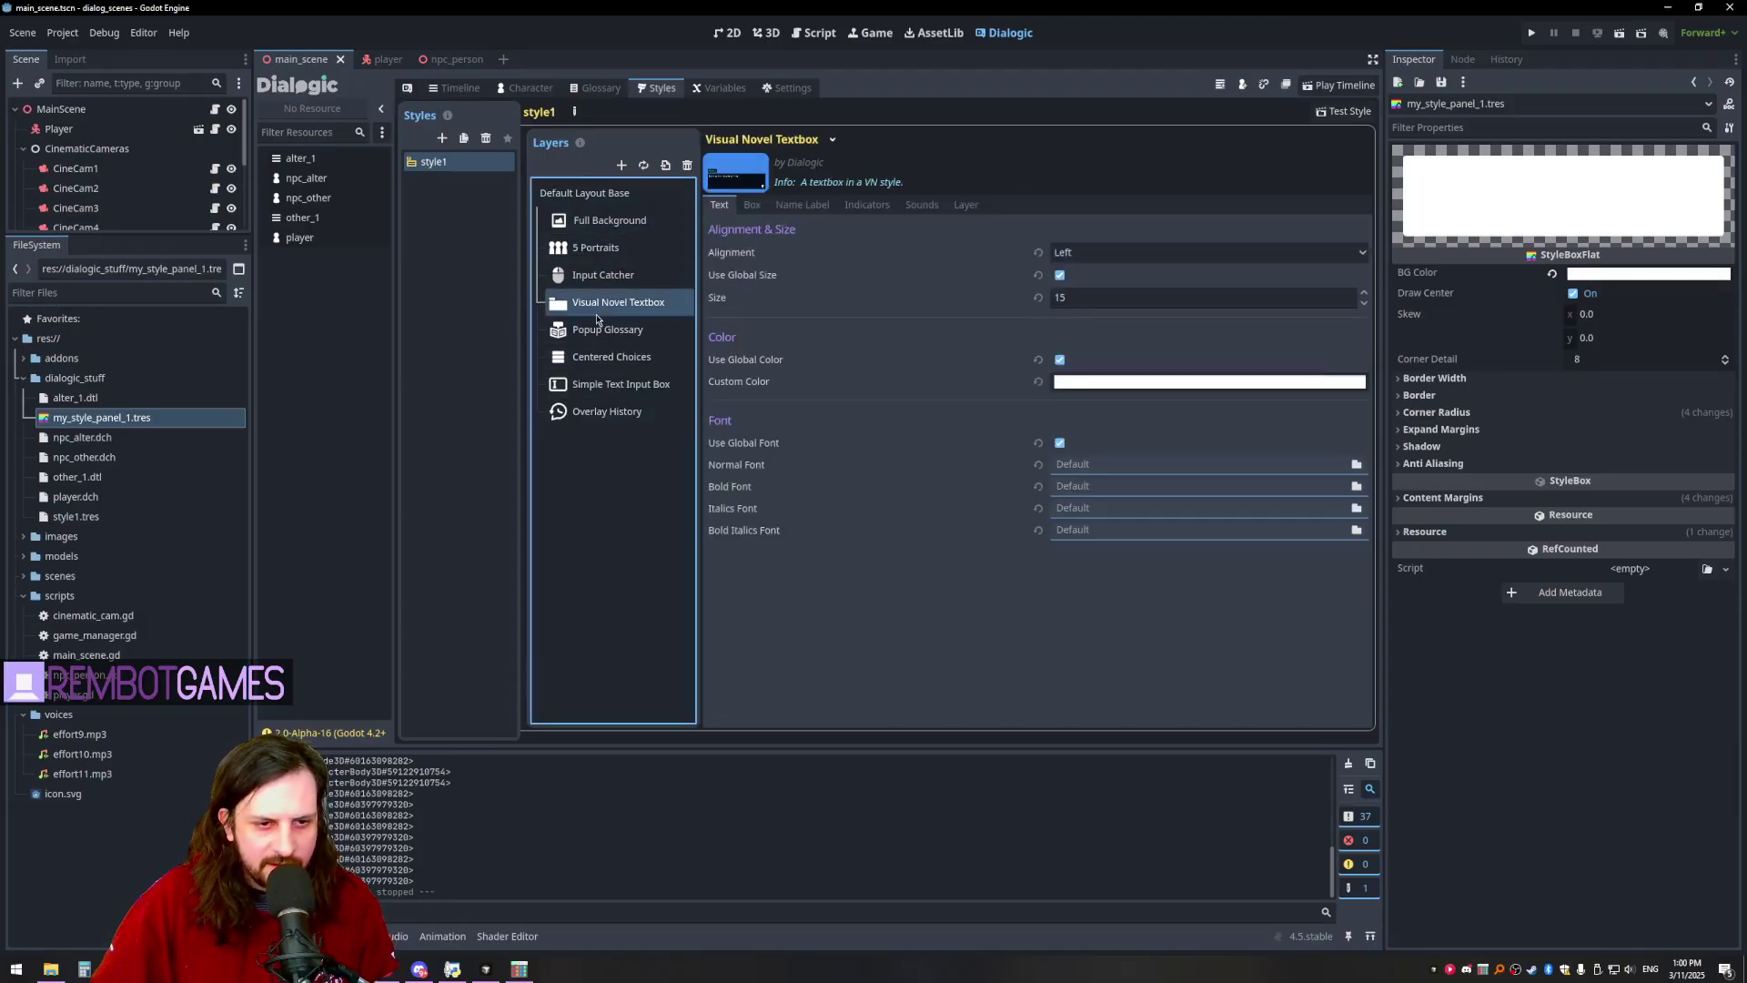
left_click(616, 386)
left_click(610, 330)
left_click(614, 303)
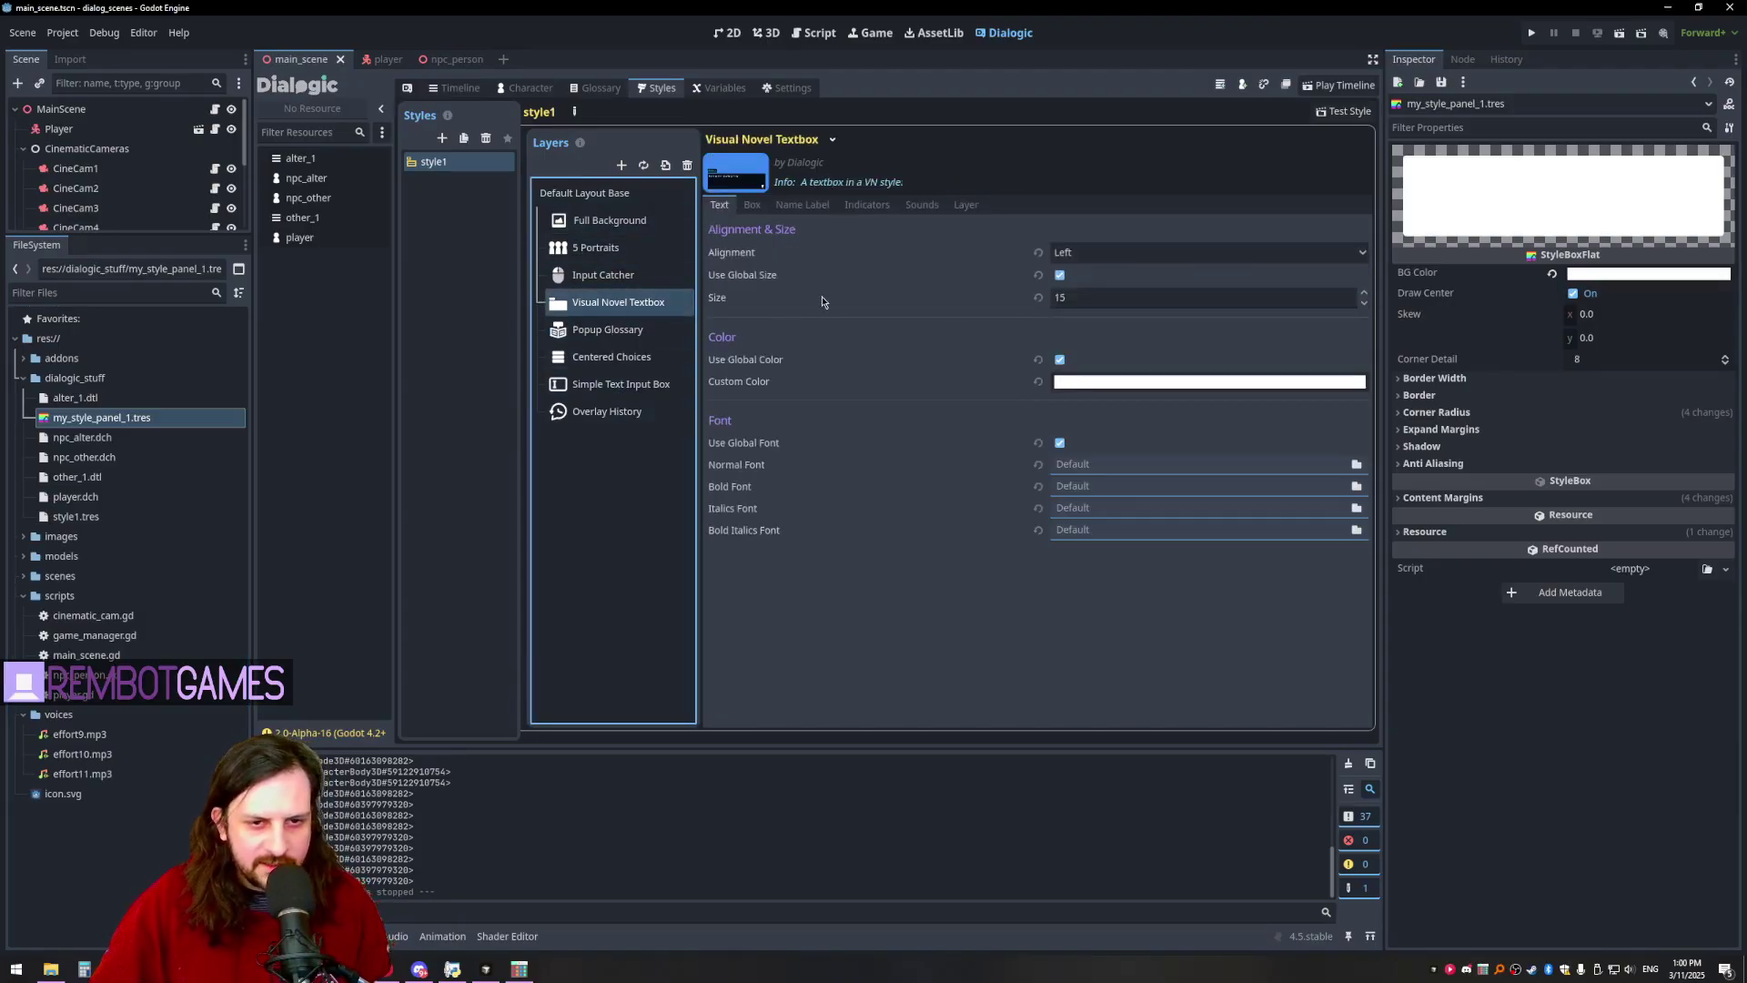
left_click(720, 206)
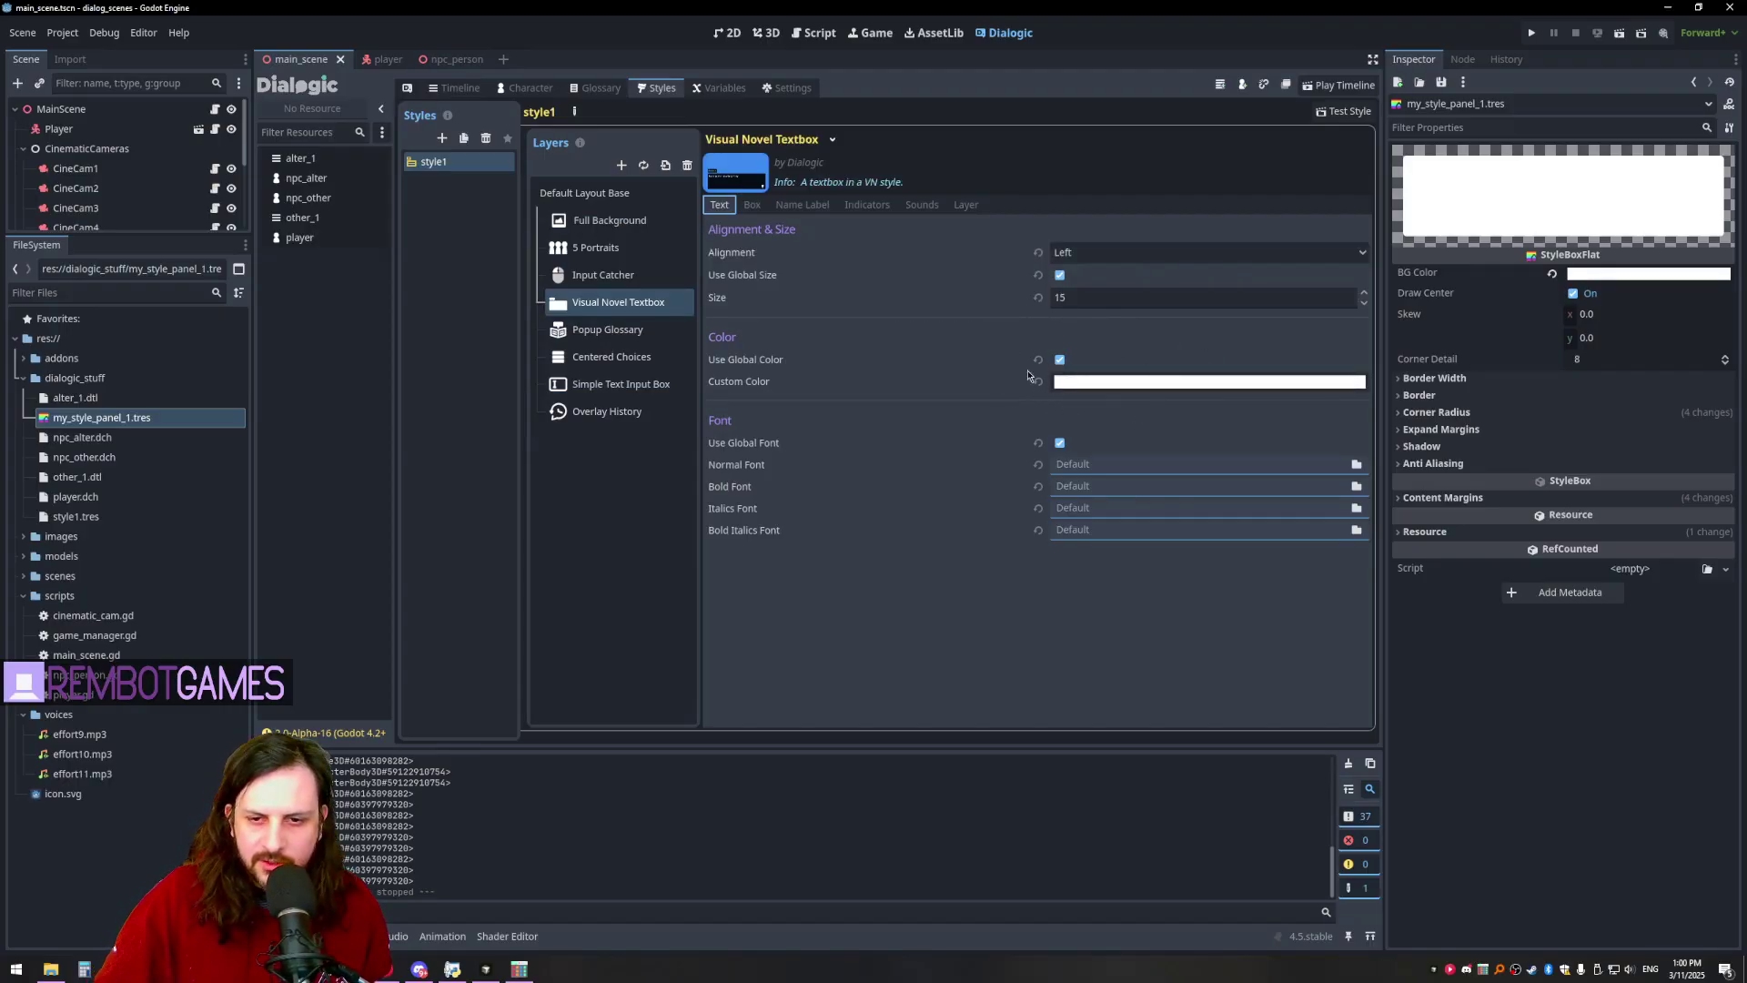
key("Right")
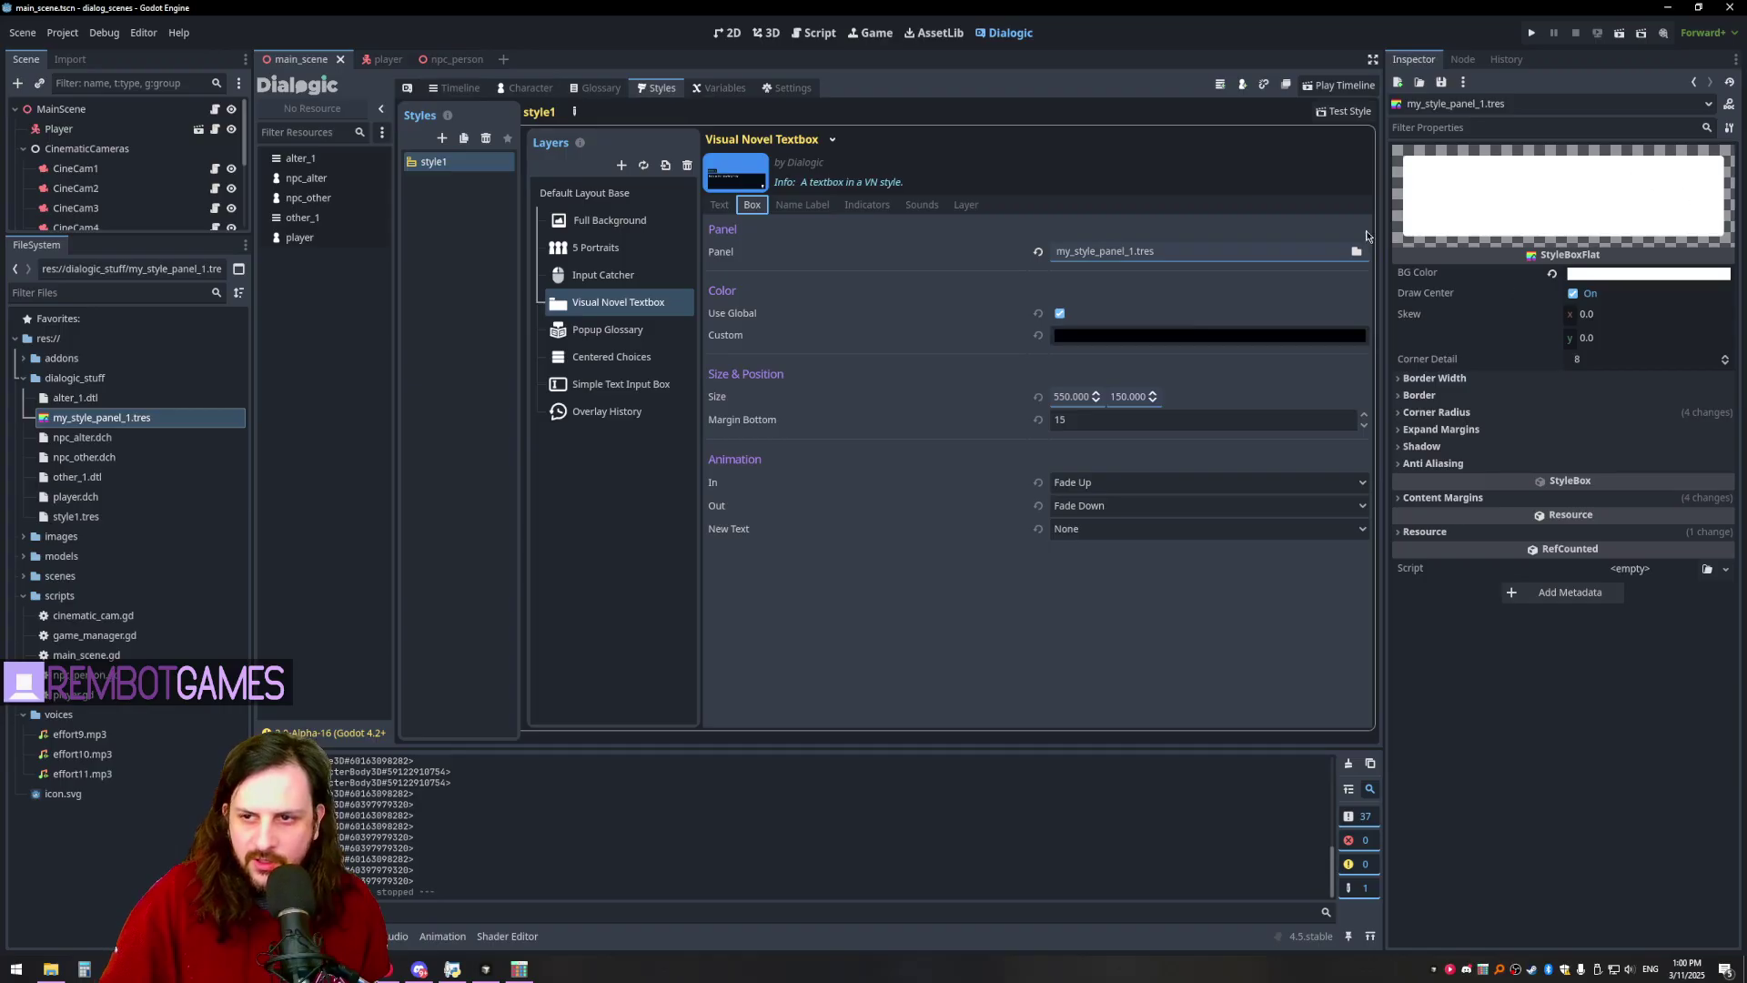
left_click(1434, 378)
left_click(1420, 488)
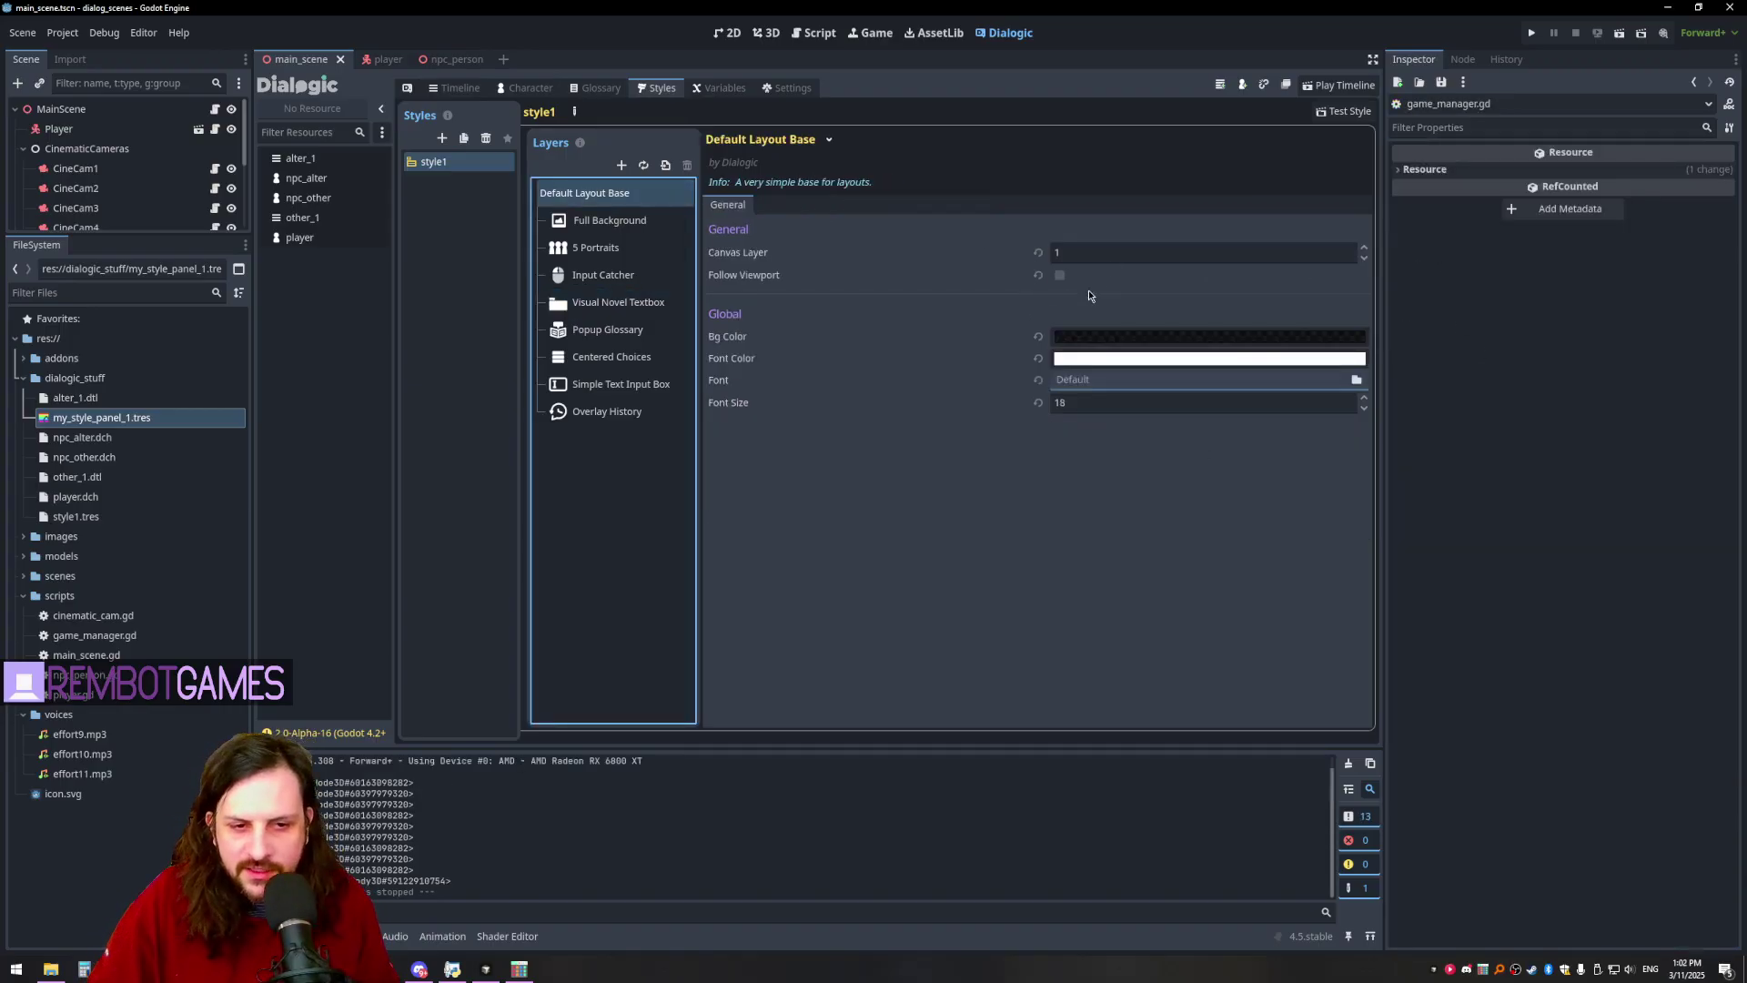
- Set the Default Layout Base's global Bg Color to red and test it in a dialogue run of the project
left_click(567, 194)
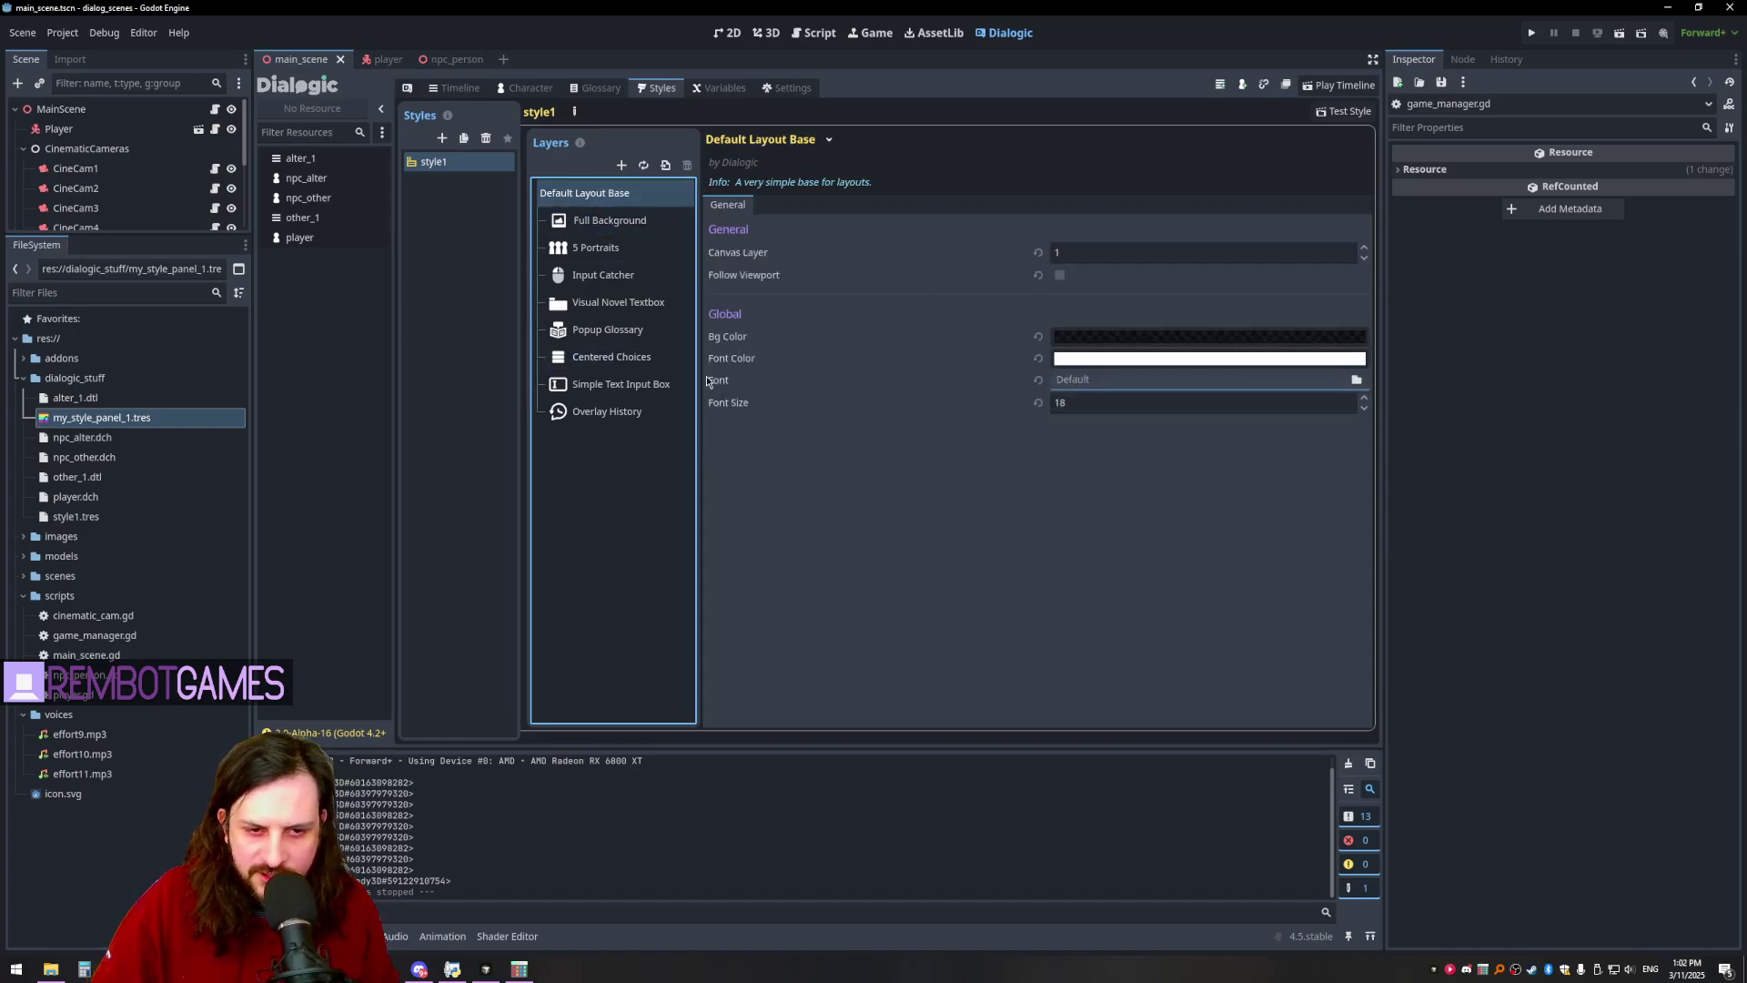
left_click(1044, 337)
left_click(1089, 338)
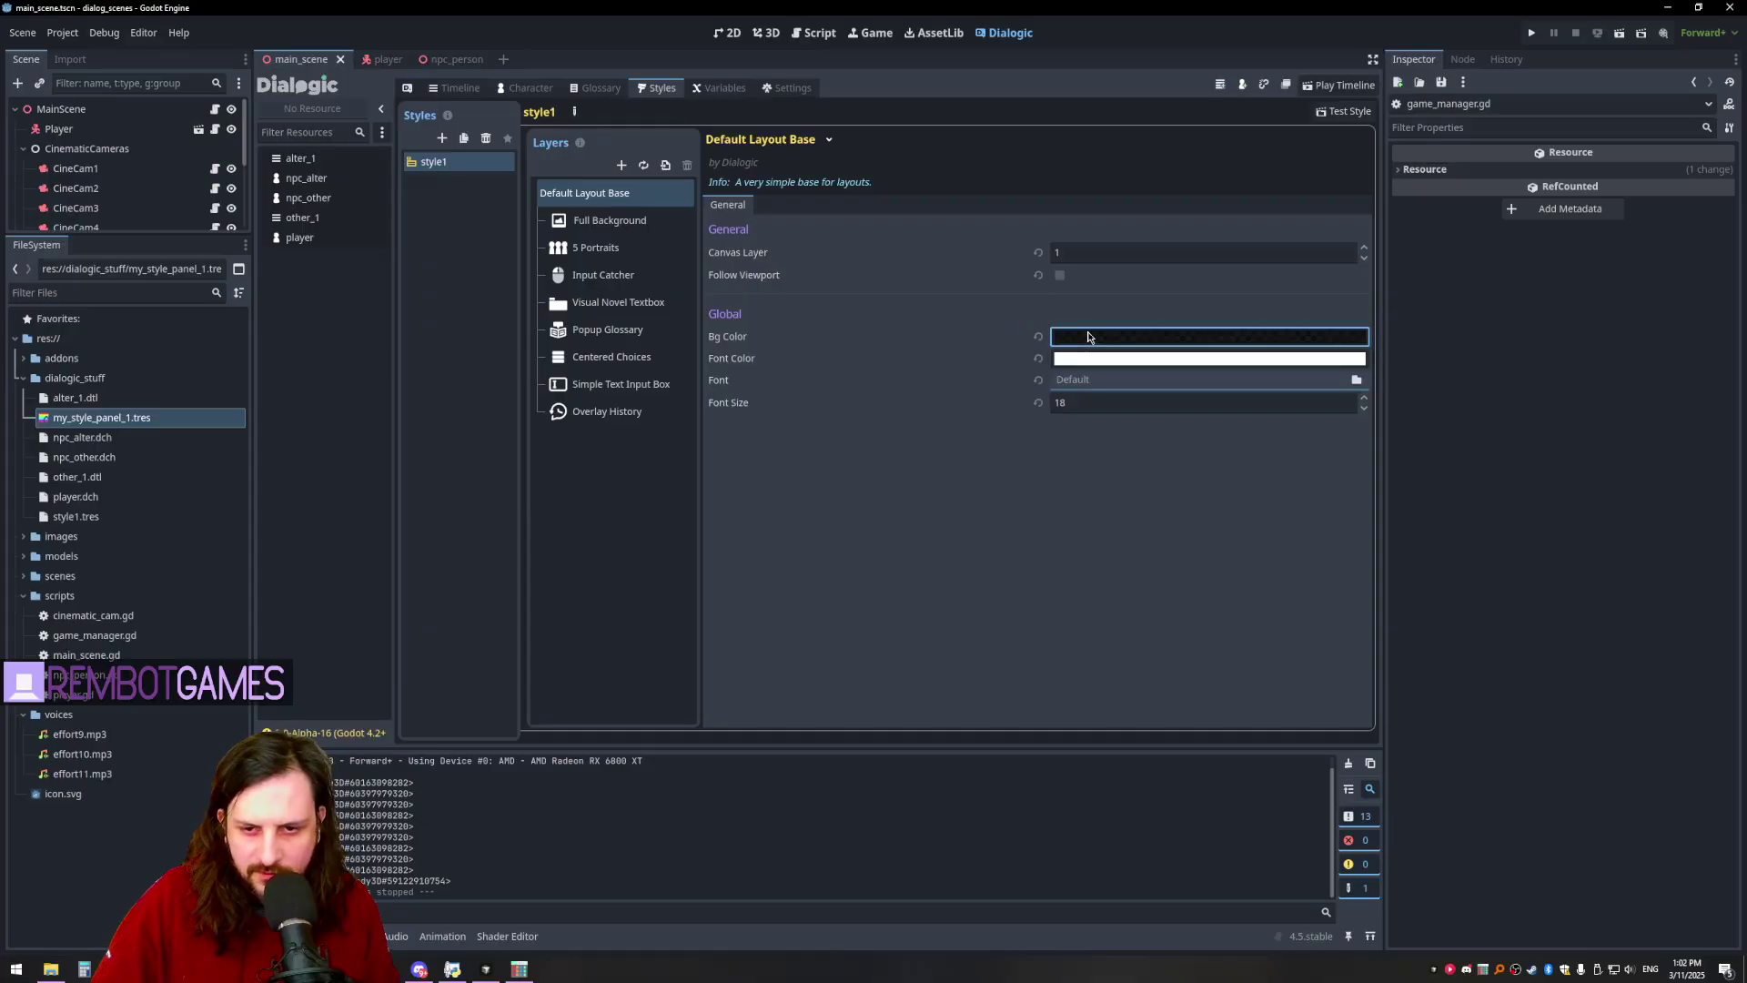
left_click(1274, 373)
left_click(999, 409)
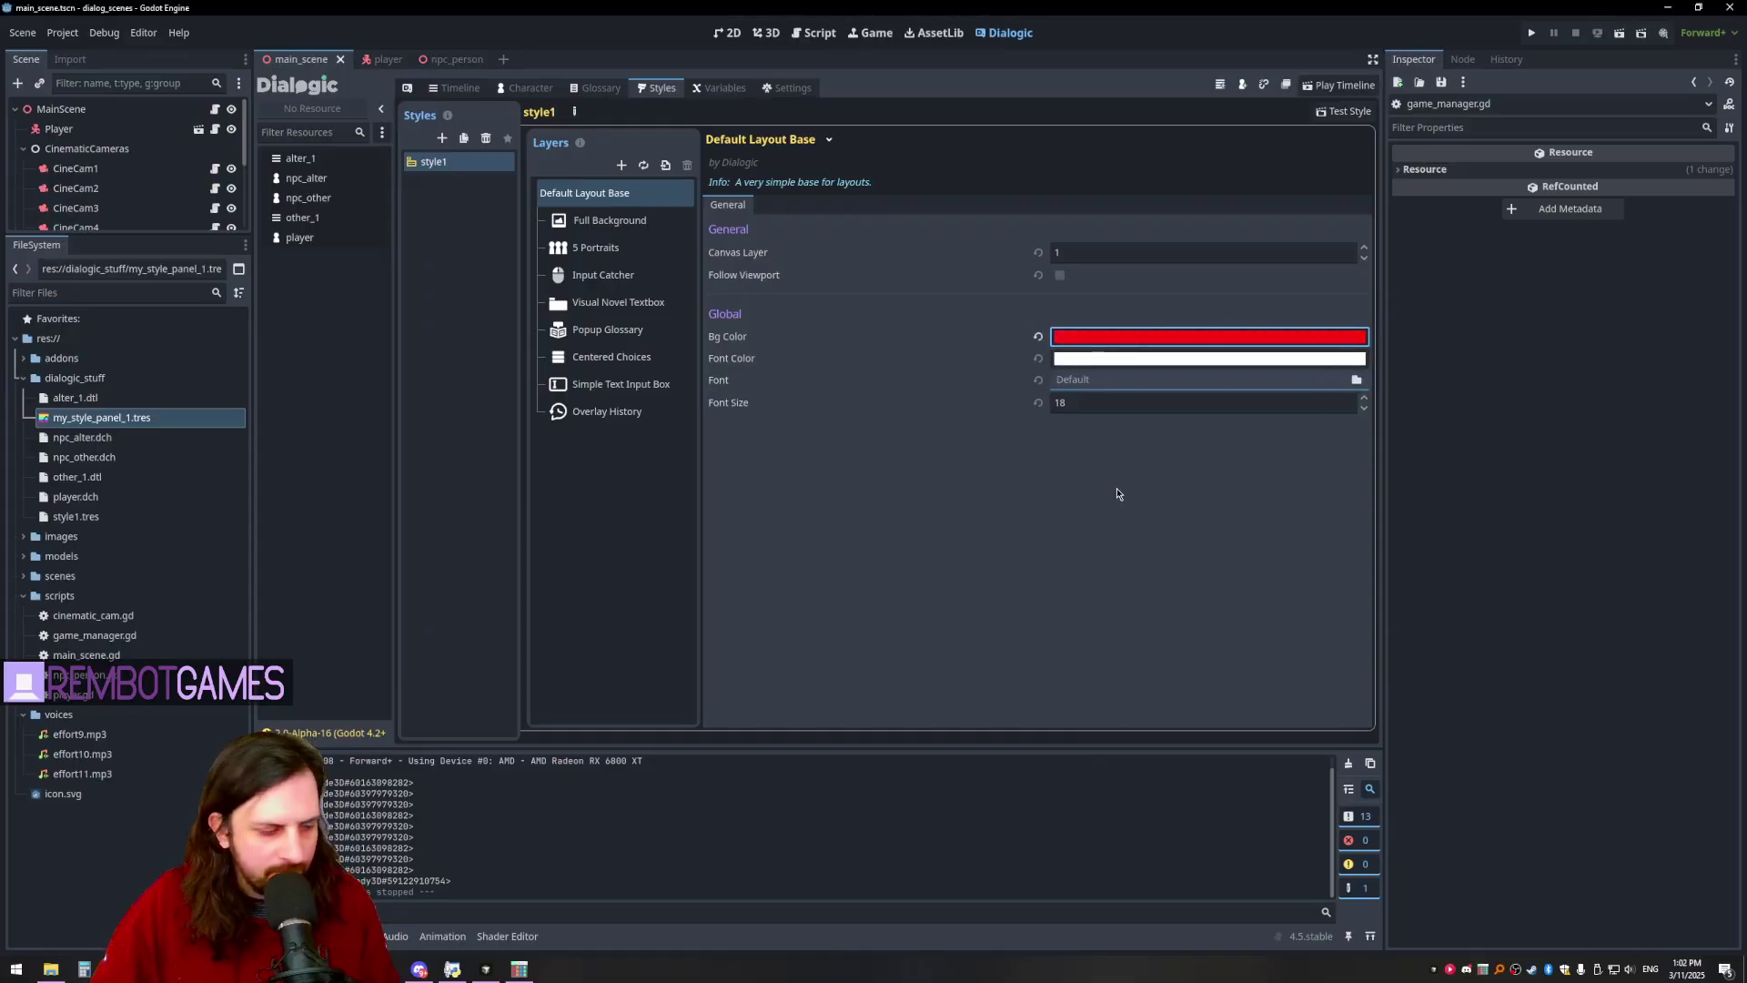
left_click(1535, 34)
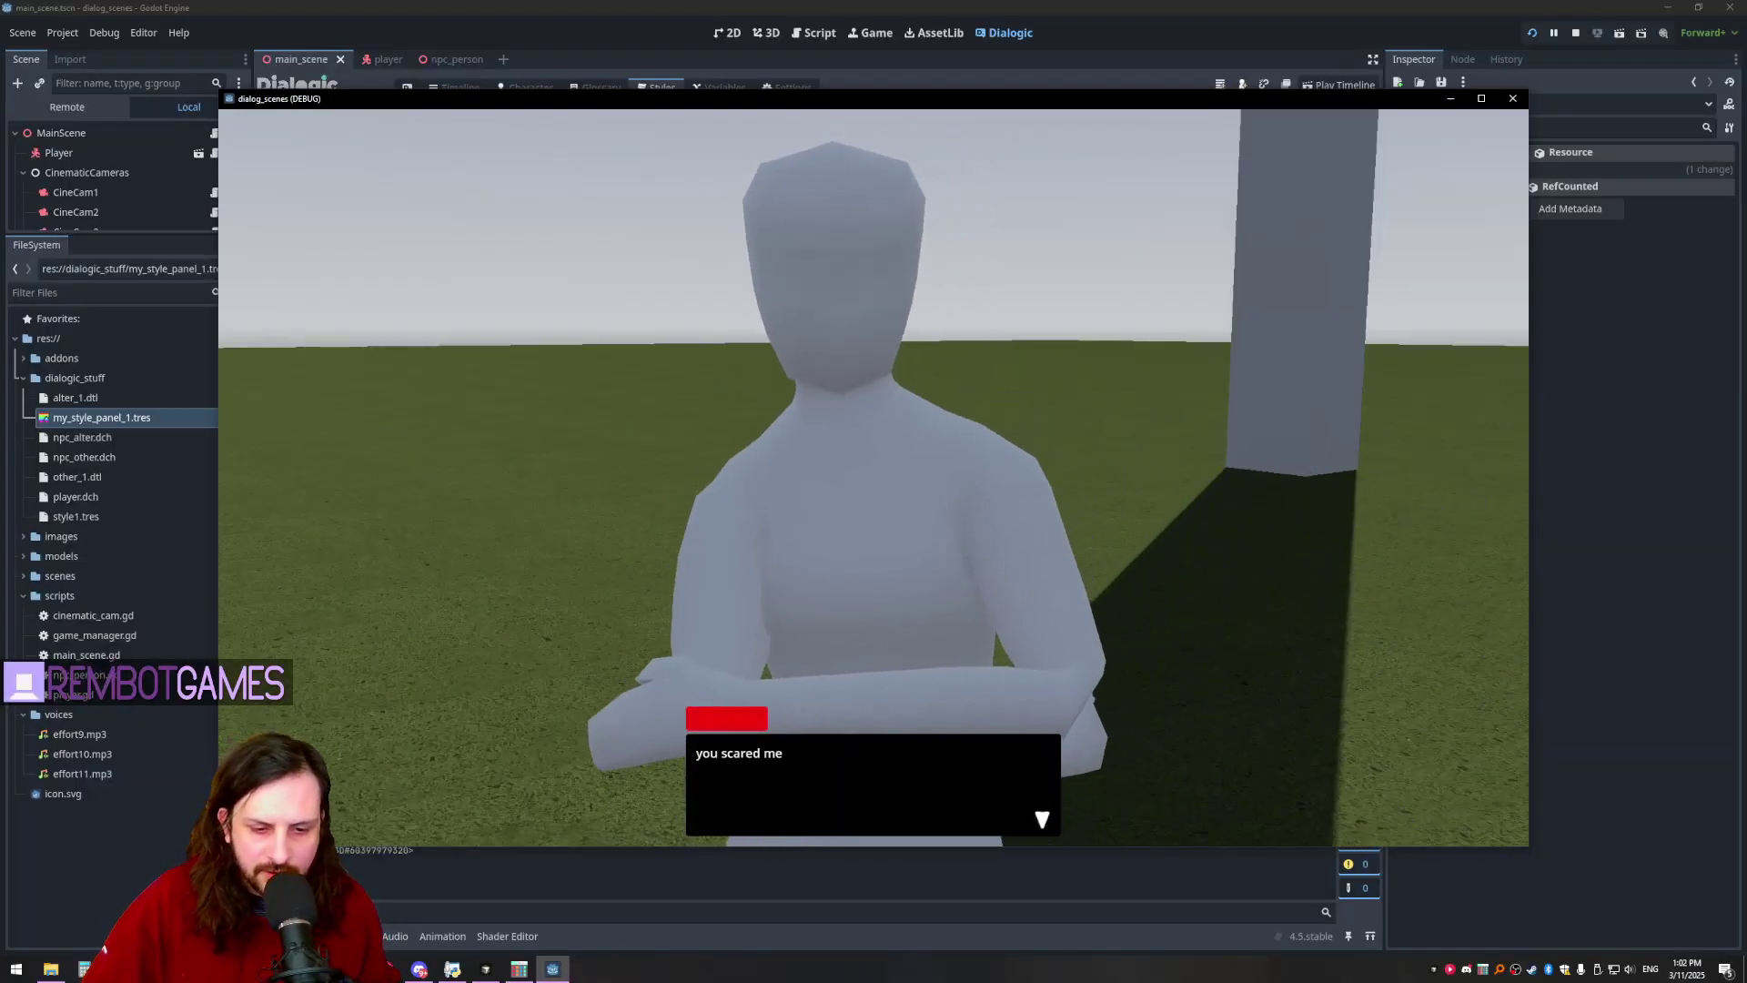
key("Escape")
- Enable Use Global color for the Visual Novel Textbox's box and check its Text settings
left_click(618, 302)
left_click(751, 205)
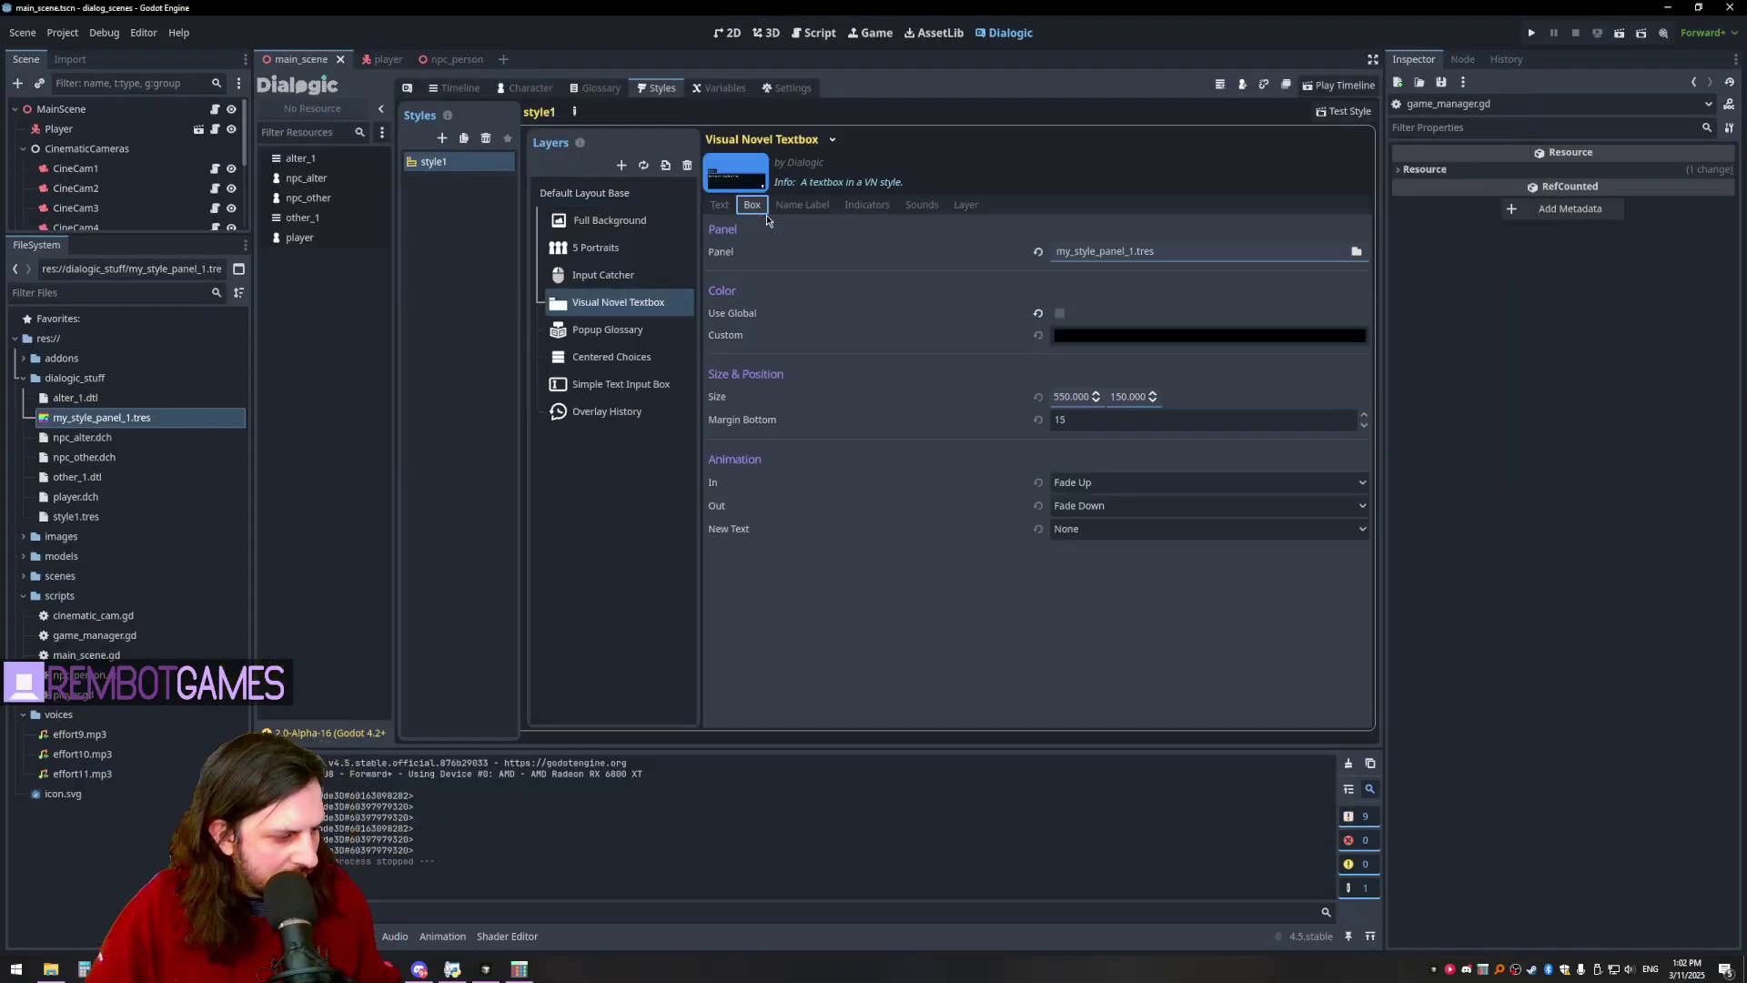
left_click(1084, 309)
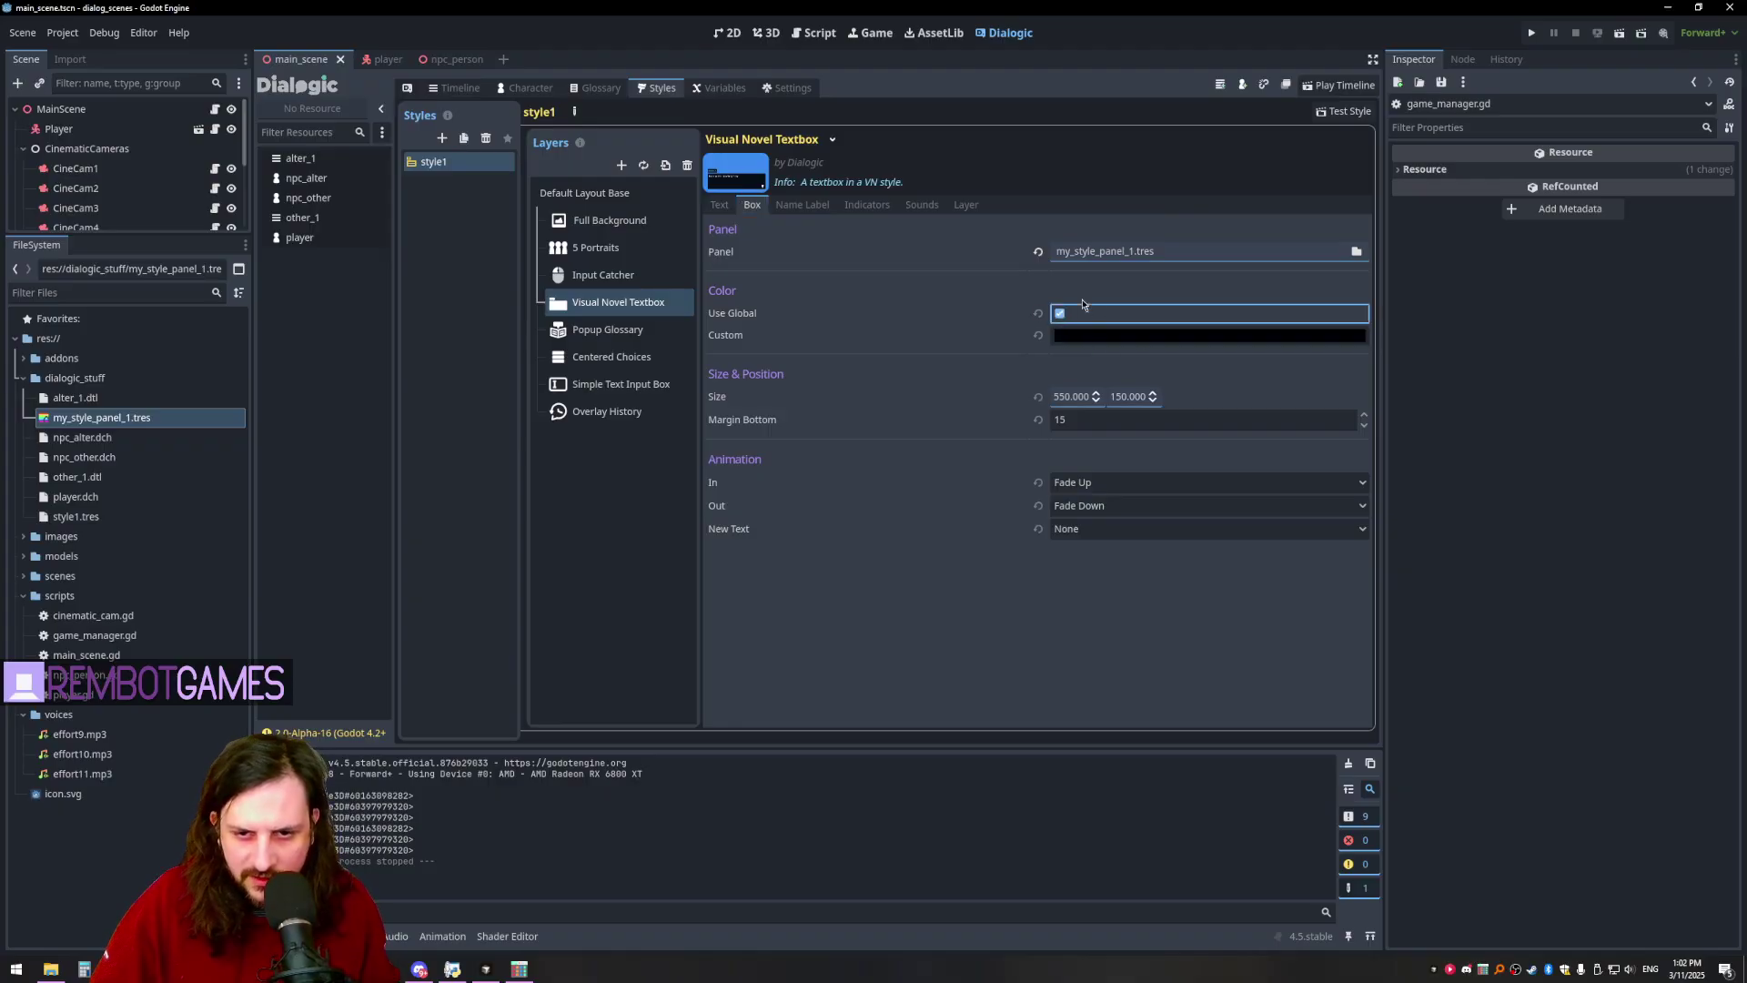
left_click(719, 205)
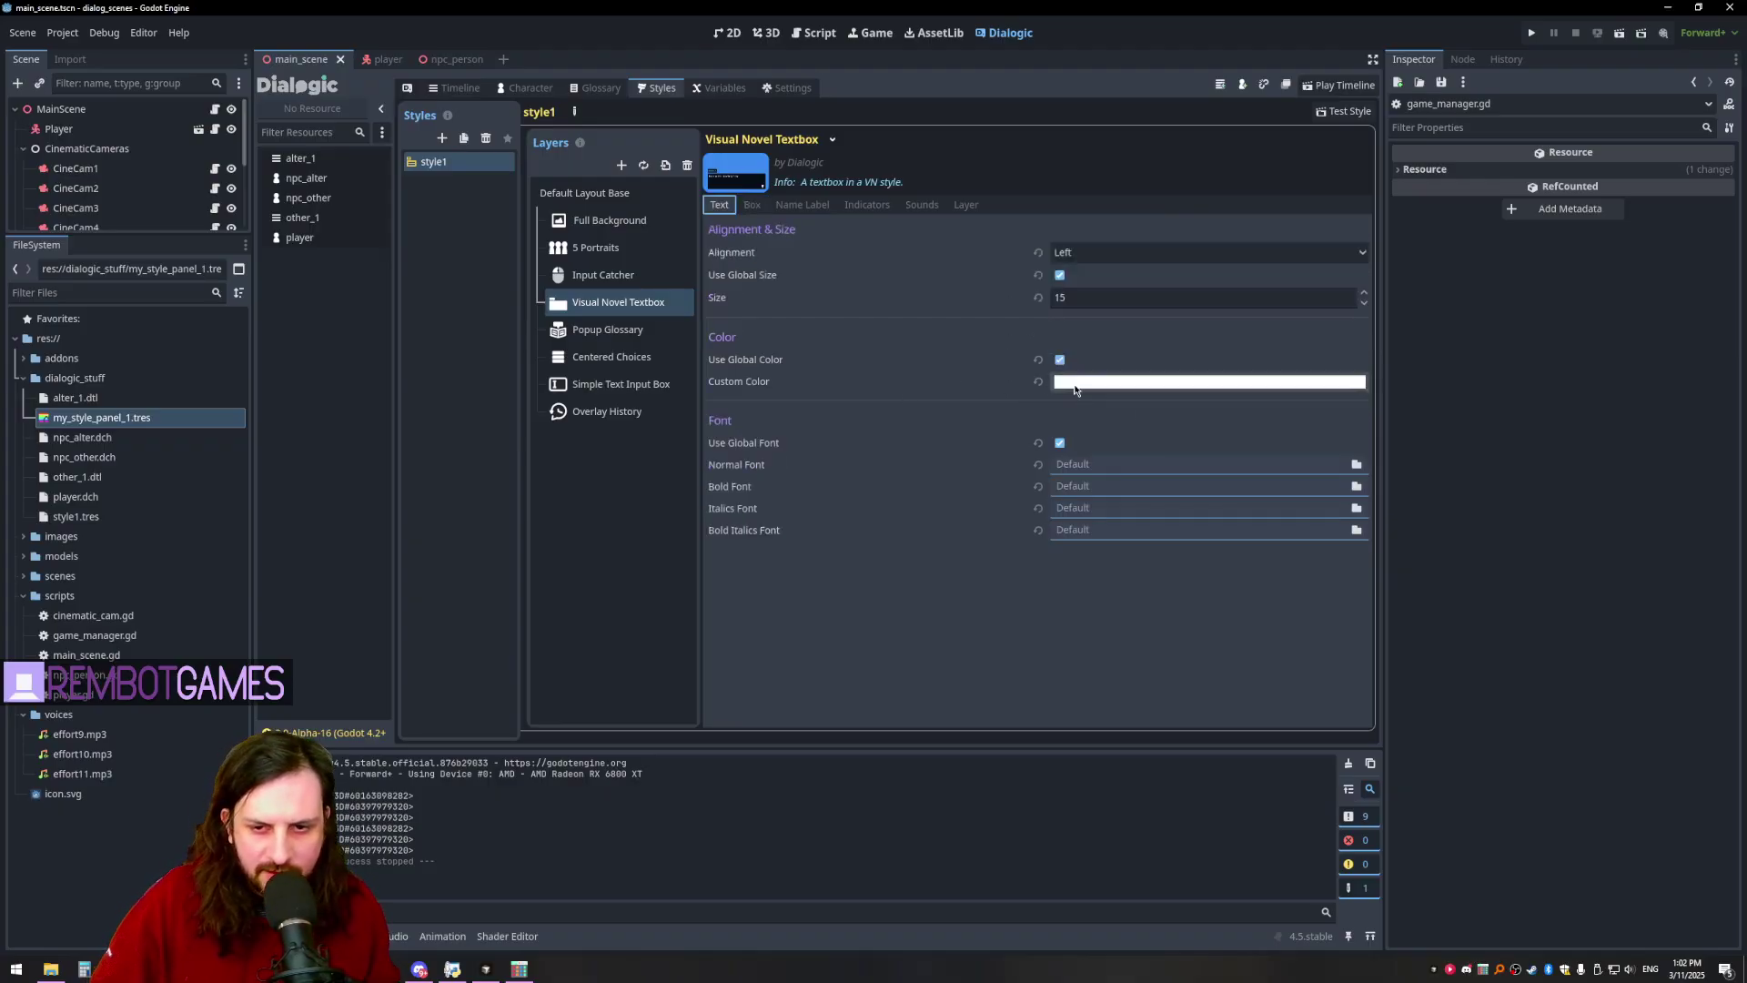
- Set the Default Layout Base's global Bg Color to bright yellow
left_click(590, 194)
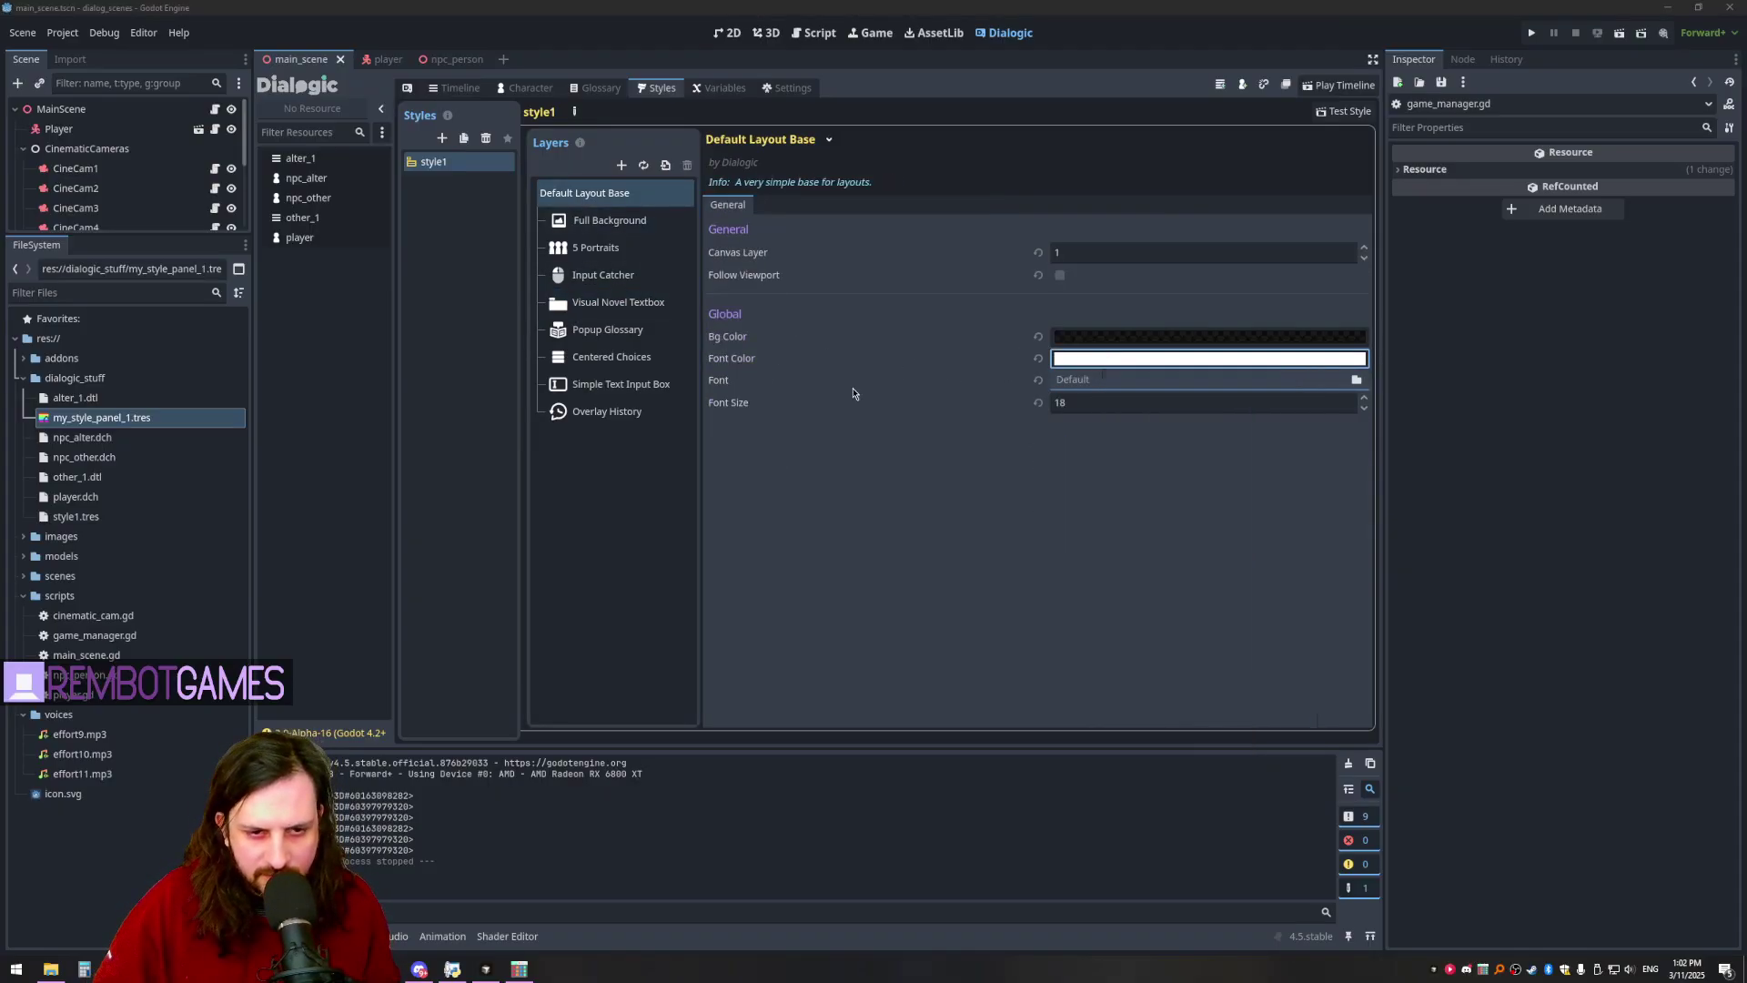
left_click(1104, 336)
left_click_drag(1304, 360, 1301, 386)
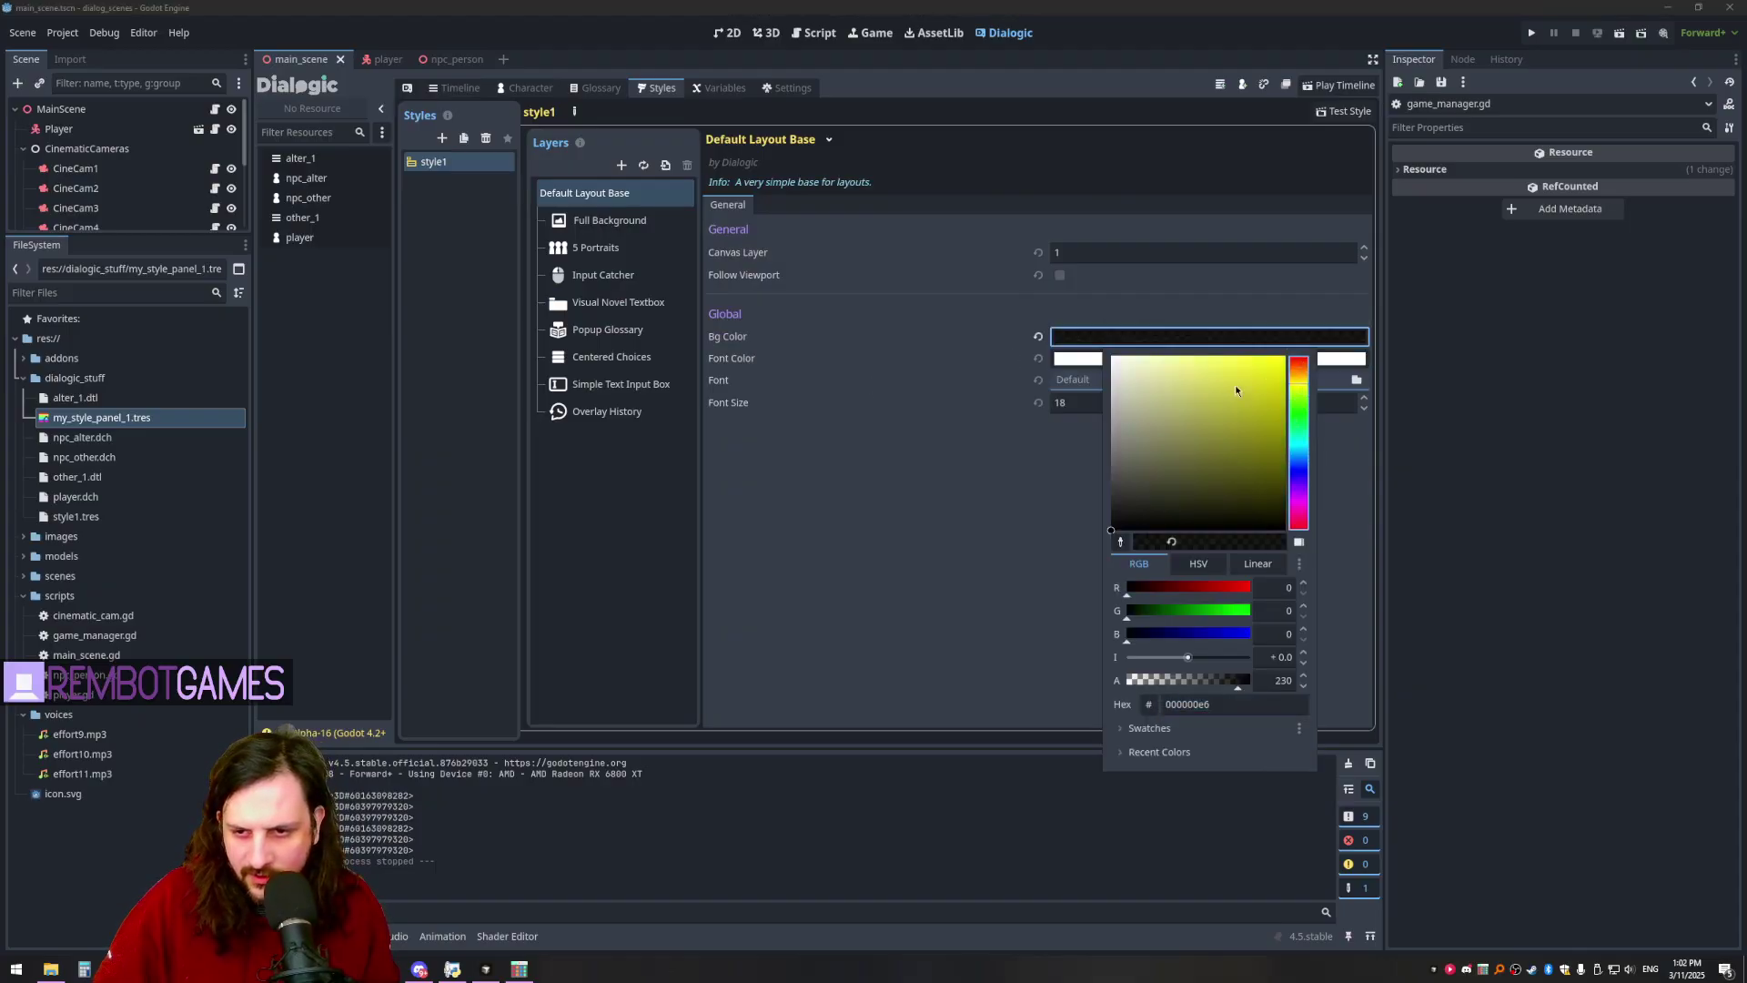
left_click(1269, 358)
left_click(1011, 536)
- Test the dialogue in a run of the project, stop it, and reopen my_style_panel_1.tres in the Inspector
left_click(1535, 34)
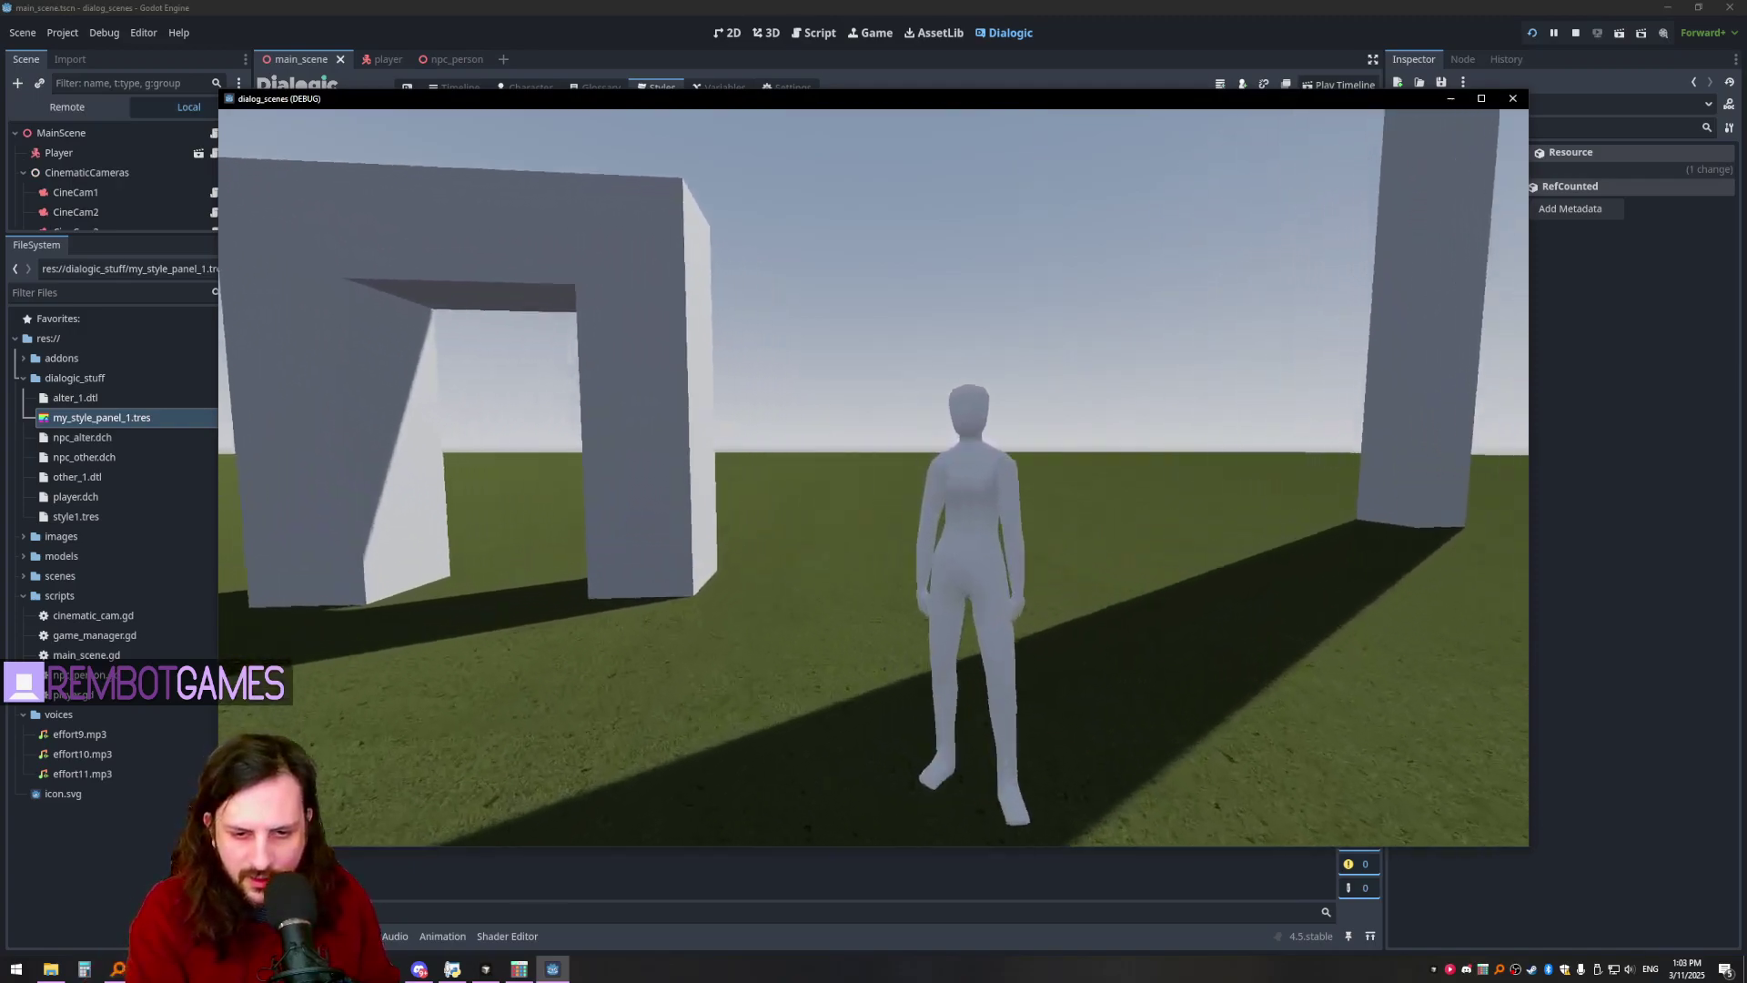
key("space")
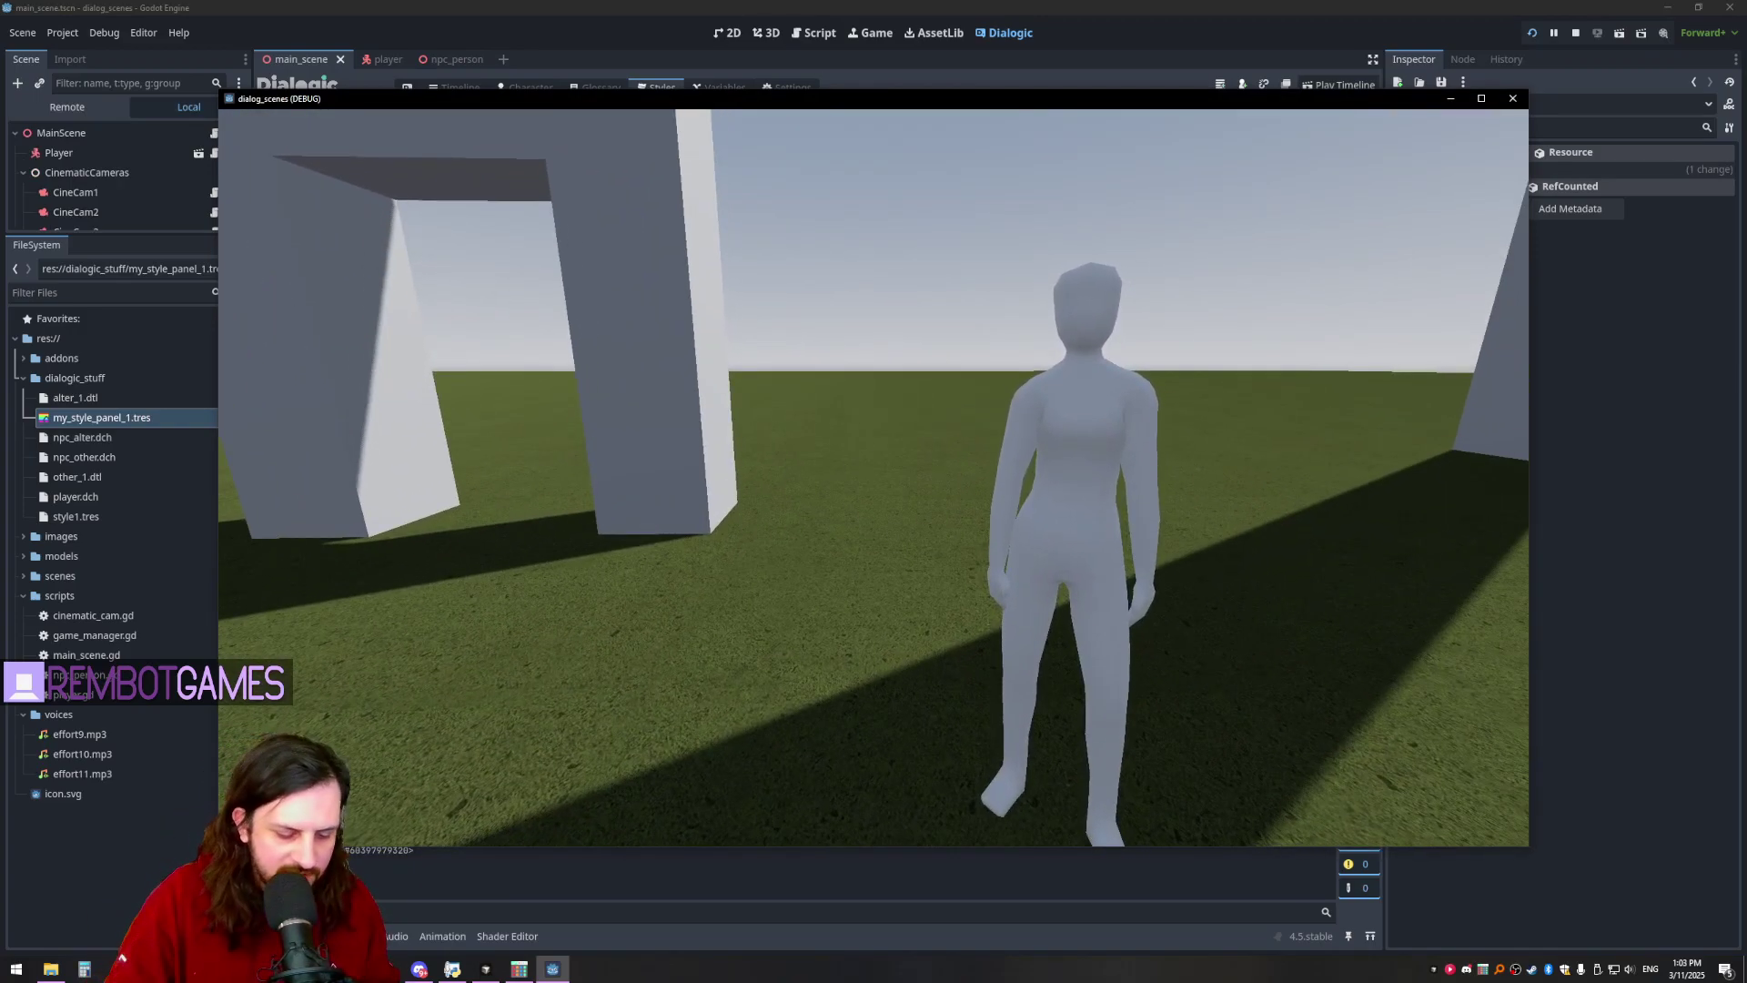
key("F8")
double_click(118, 418)
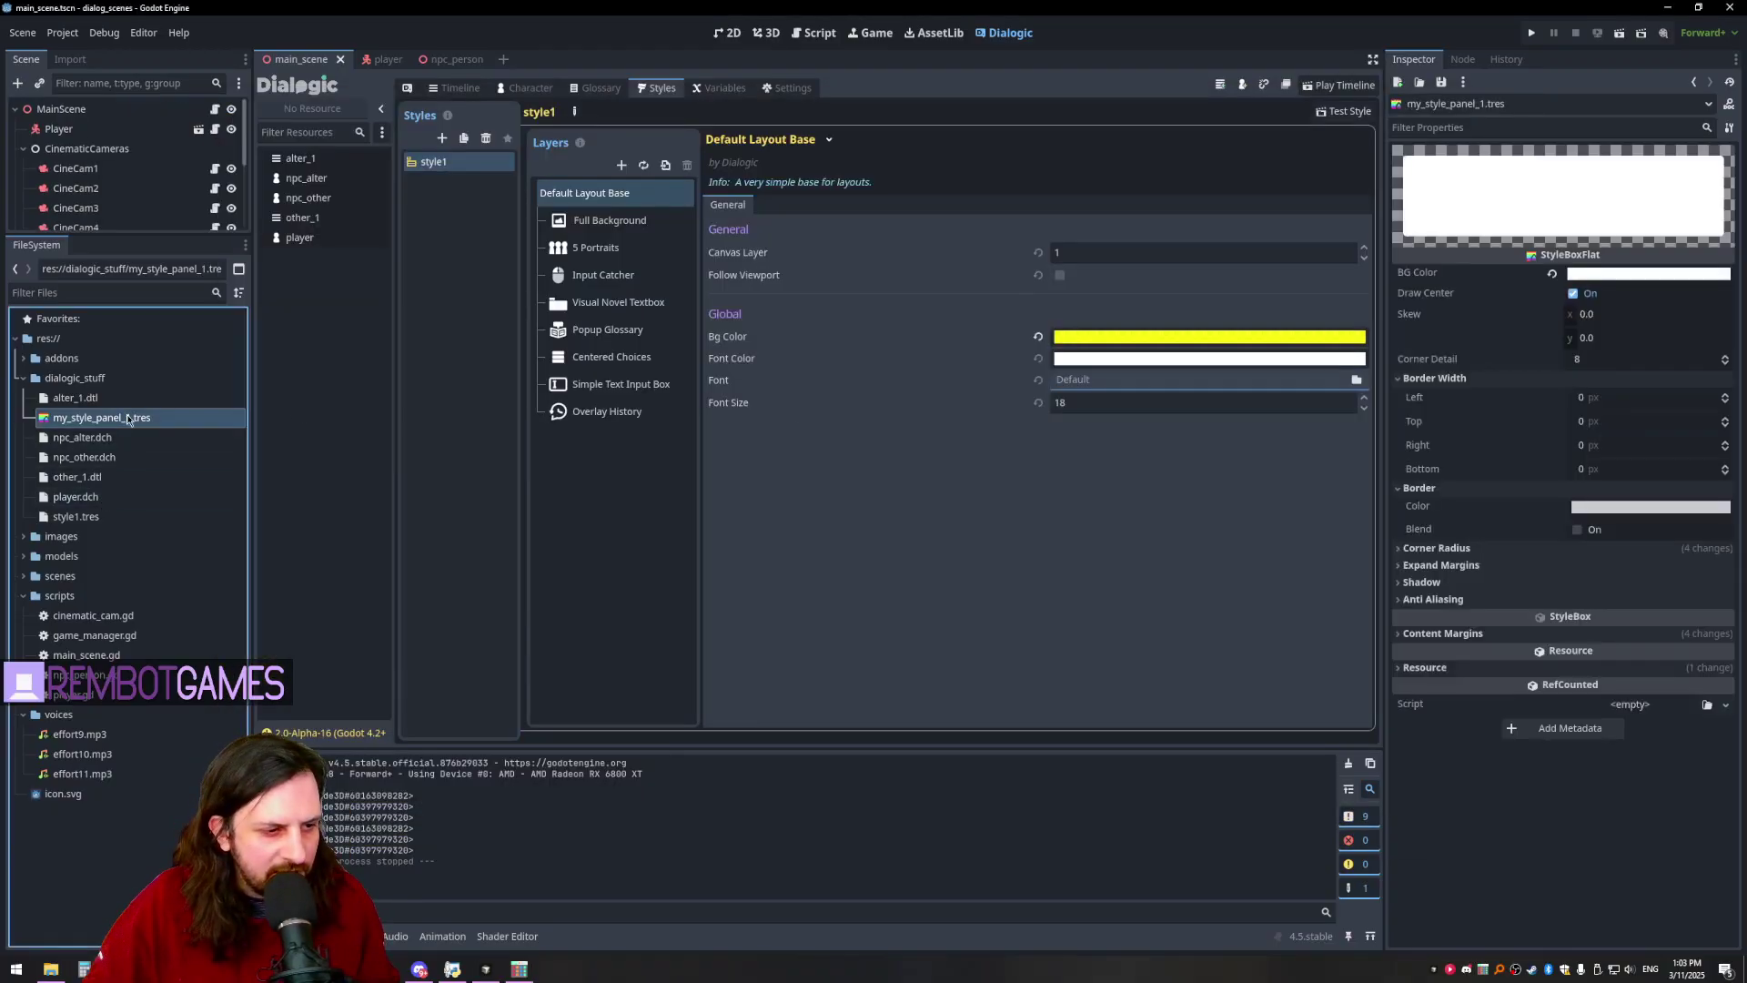